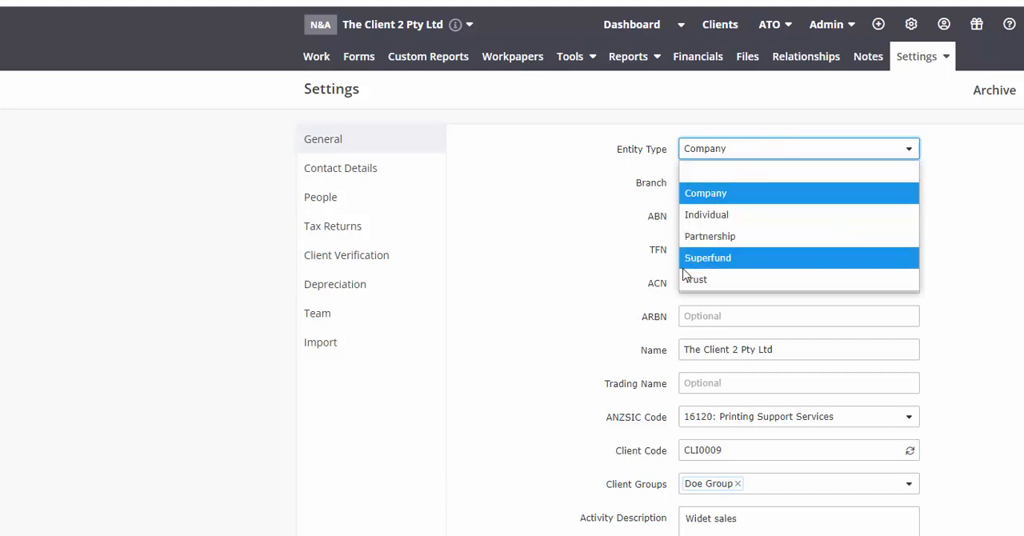
Close the Entity Type list without changing it and open the list of accounts in the client's financials.
click(622, 276)
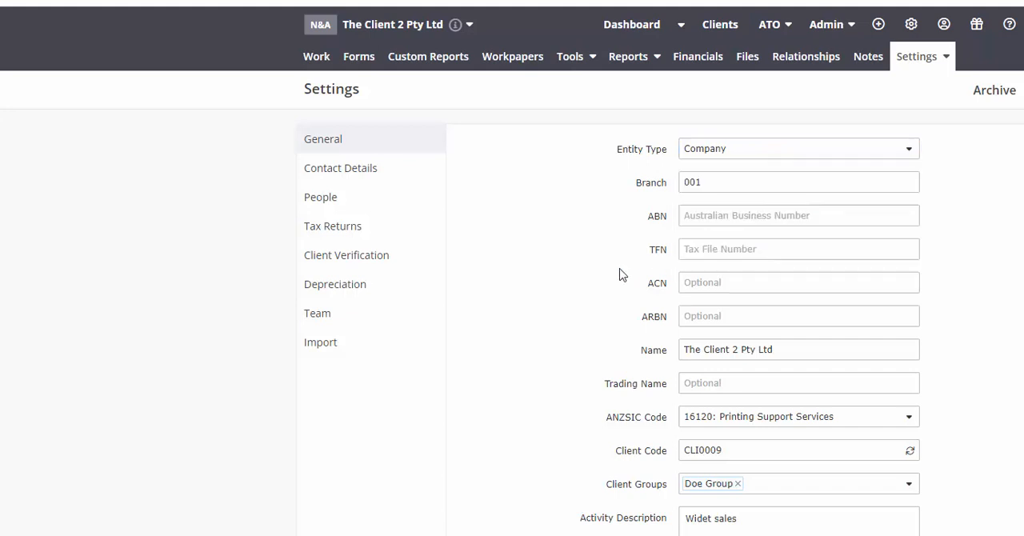
click(711, 64)
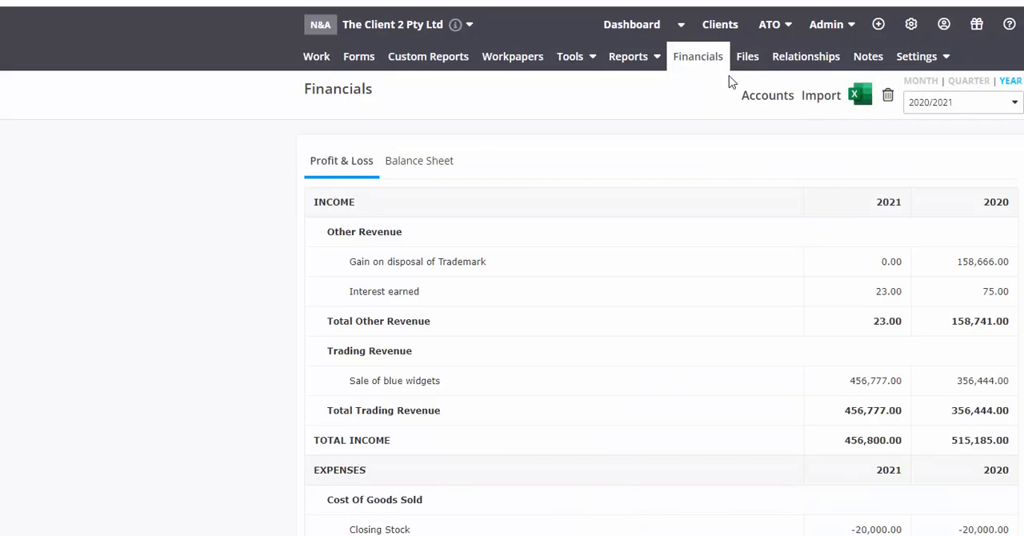
click(754, 96)
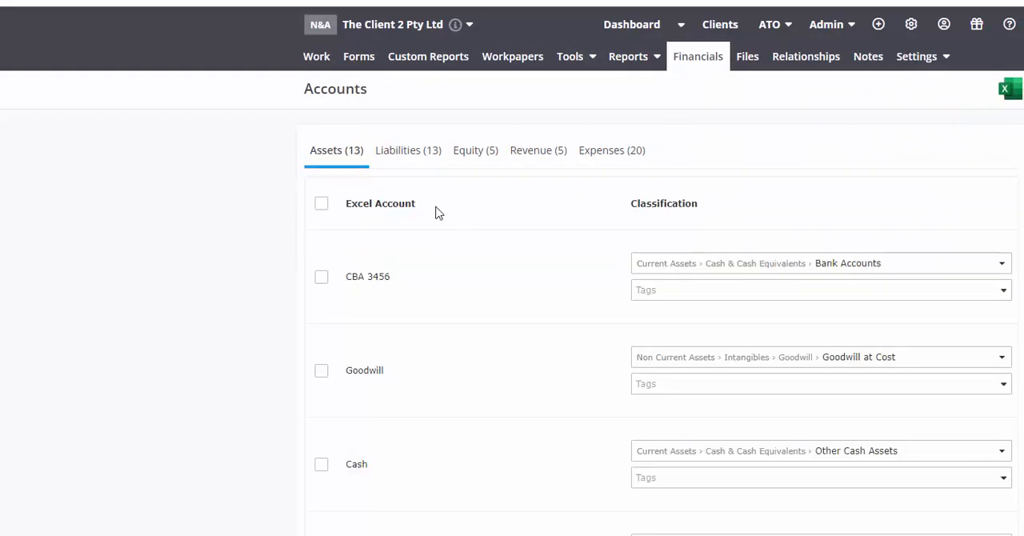
Show the equity accounts and open the classification tree for Current earnings, collapsing its Retained Earnings/Accumulated(Losses) group.
click(470, 152)
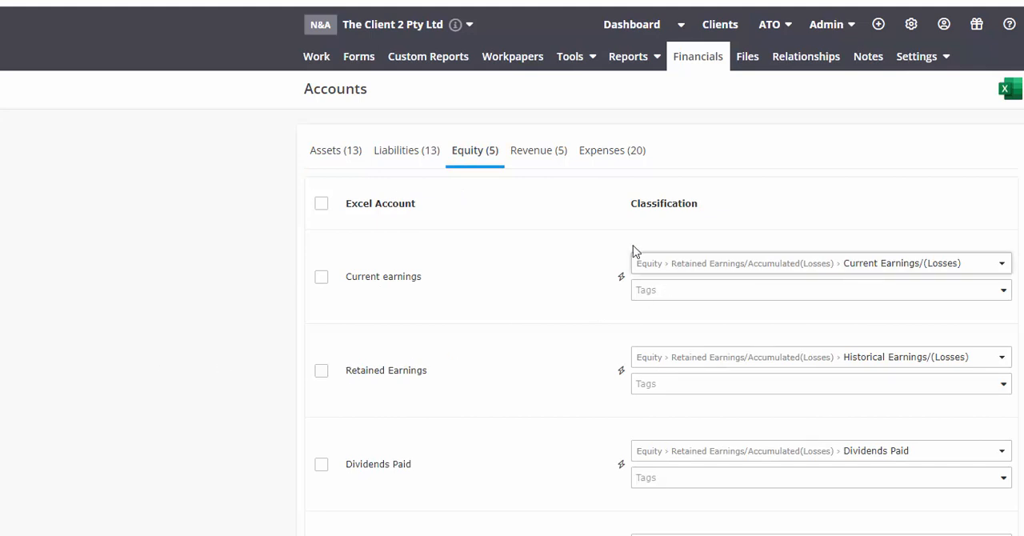
click(702, 267)
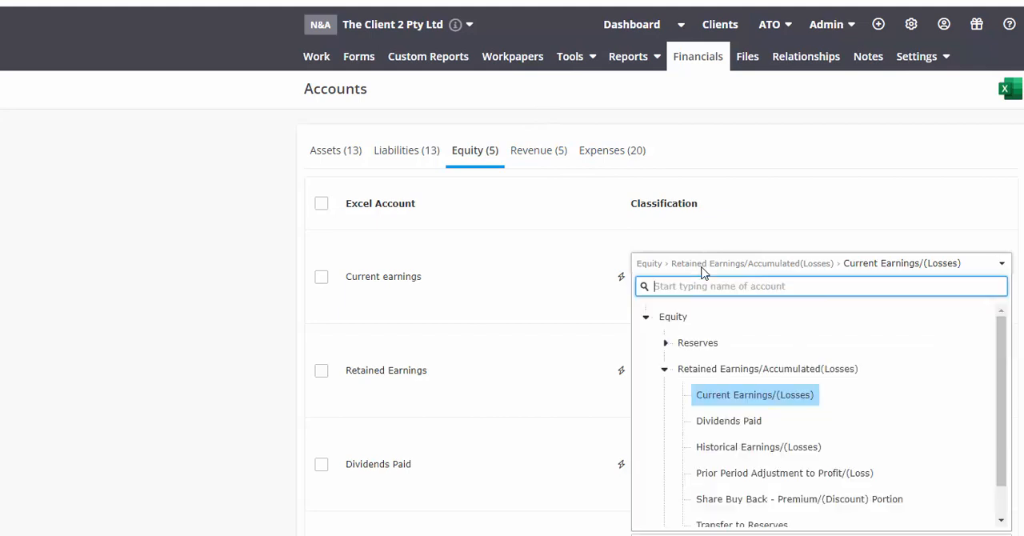
click(664, 370)
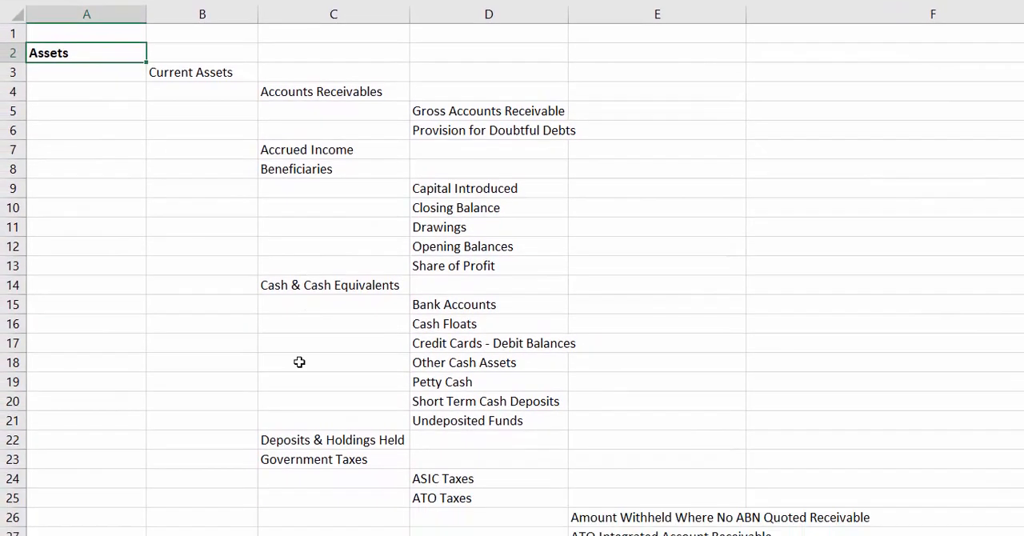
Switch to the chart of accounts workbook in Excel, show another sheet and select the Assets heading in A2.
click(183, 522)
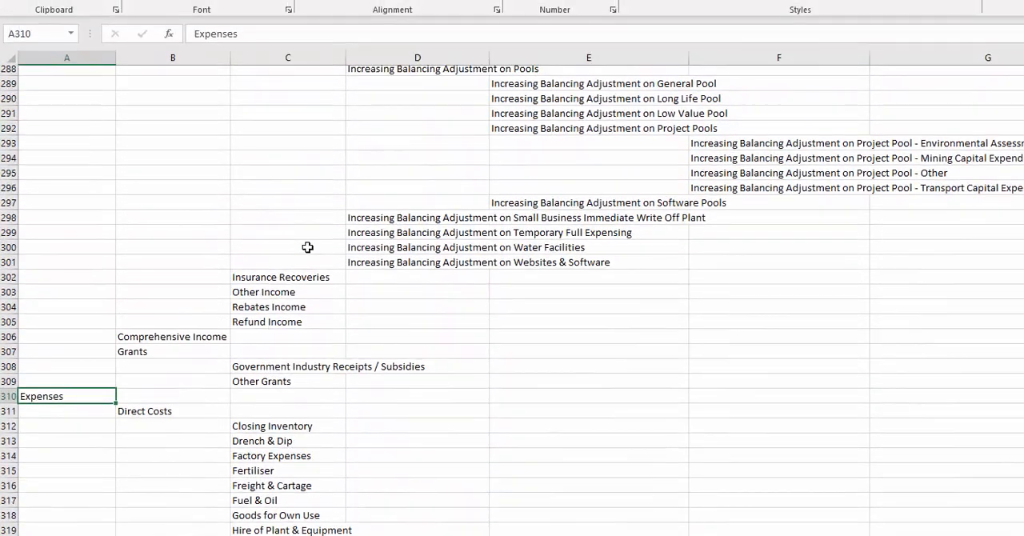
scroll(307, 262, up, 20)
scroll(307, 262, up, 4)
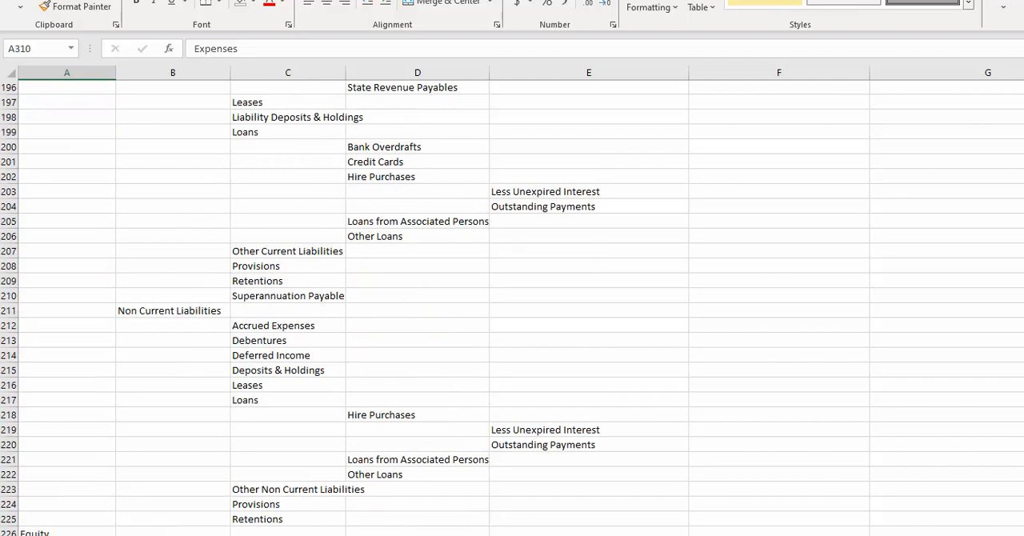
scroll(512, 304, up, 20)
scroll(512, 304, up, 7)
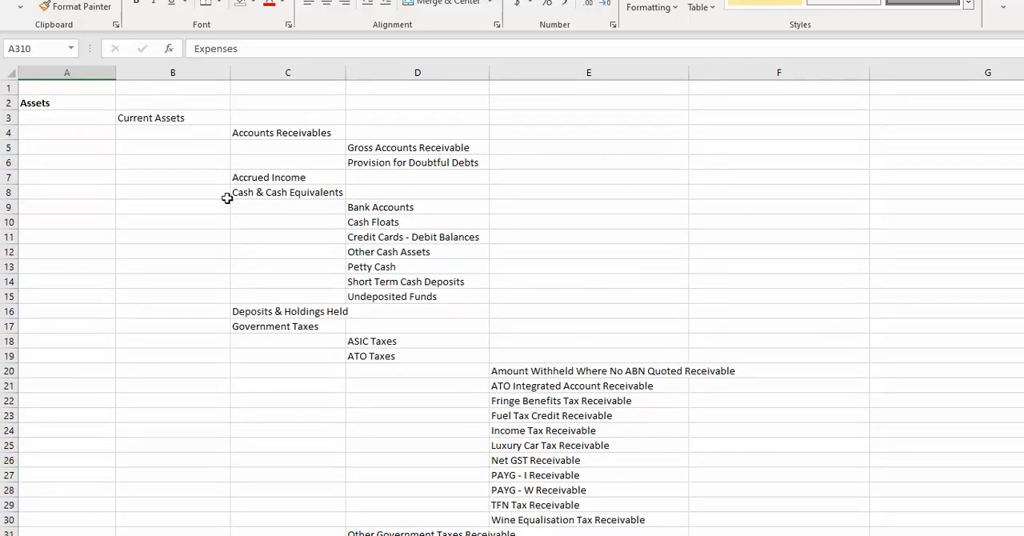
click(36, 103)
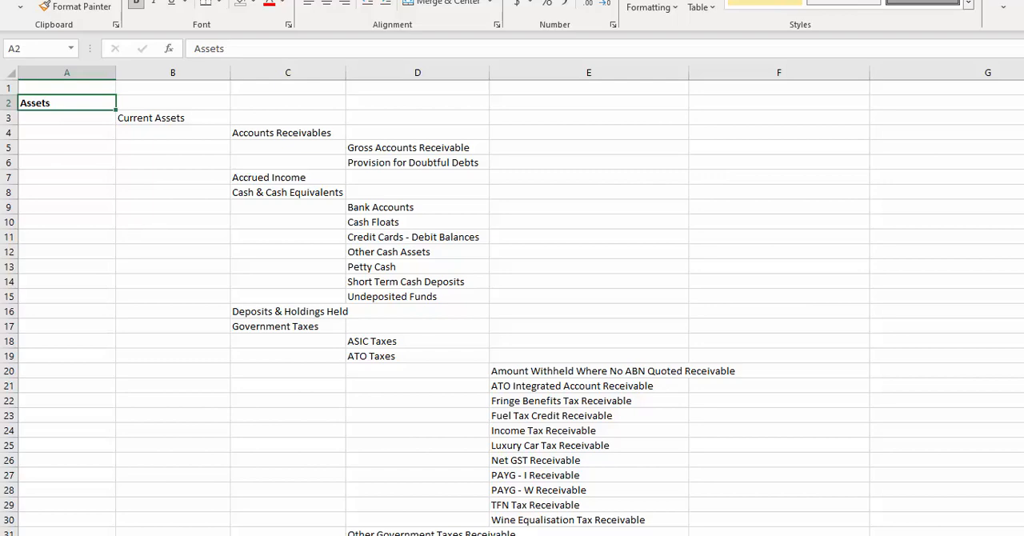
Look through the whole classification list down to the expense accounts and return to the start of the sheet.
scroll(512, 304, down, 20)
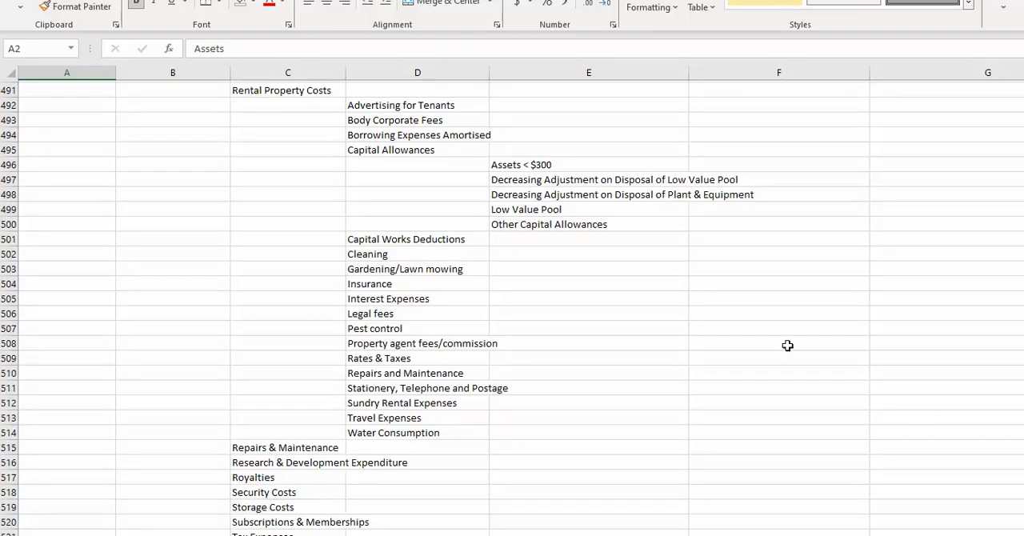
scroll(787, 345, down, 3)
scroll(511, 304, up, 20)
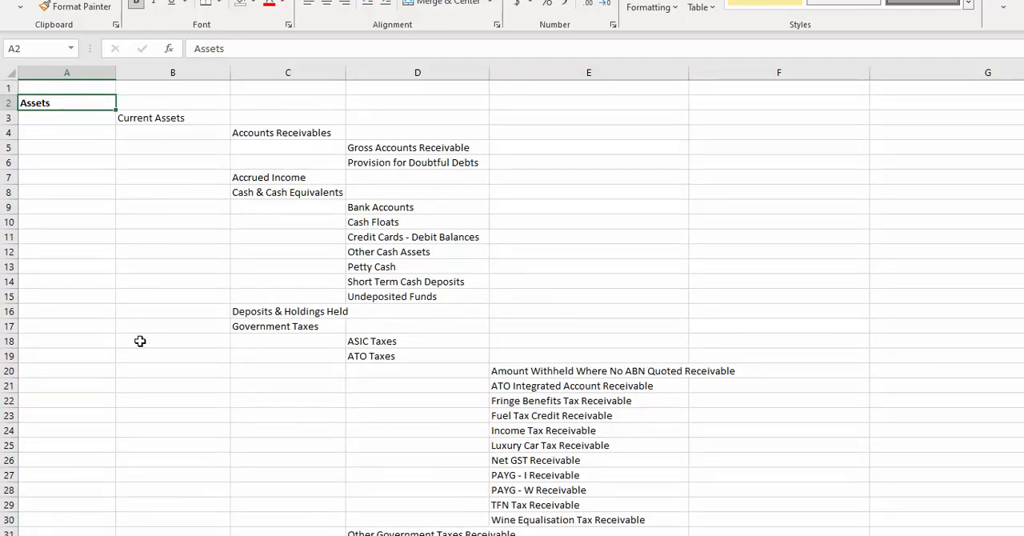
scroll(140, 340, up, 1)
Locate the second-level asset headings by selecting Current Assets in B3 and Non Current Assets in B46.
click(176, 111)
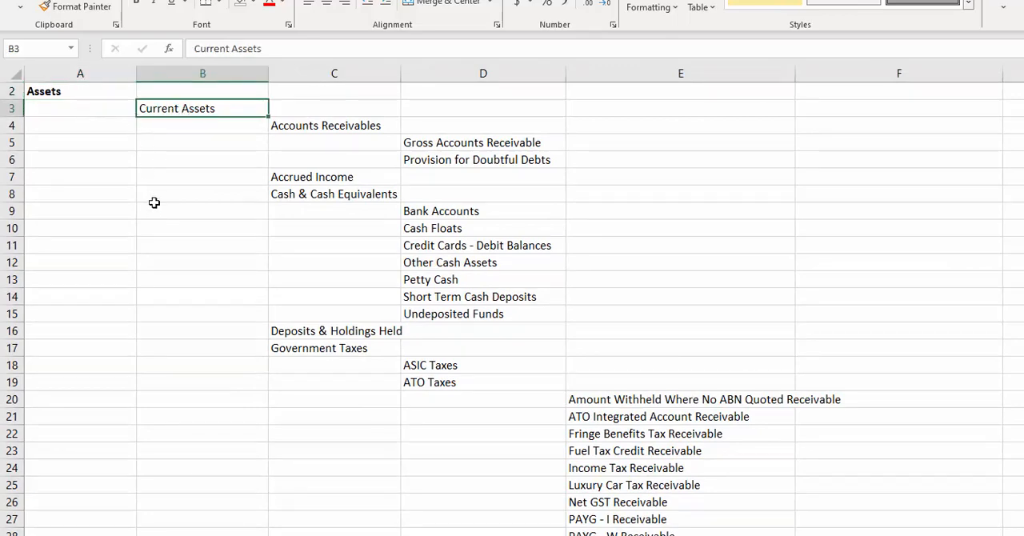
scroll(192, 435, down, 5)
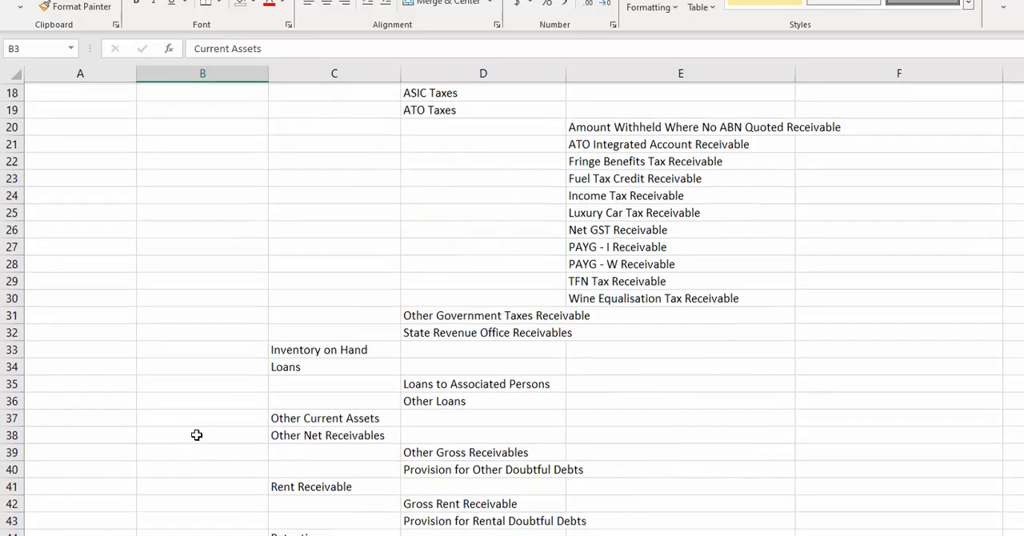
scroll(196, 434, down, 3)
click(183, 431)
Look through the non-current asset accounts and select the Liabilities and Current Liabilities headings in rows 173 and 174.
scroll(188, 432, down, 11)
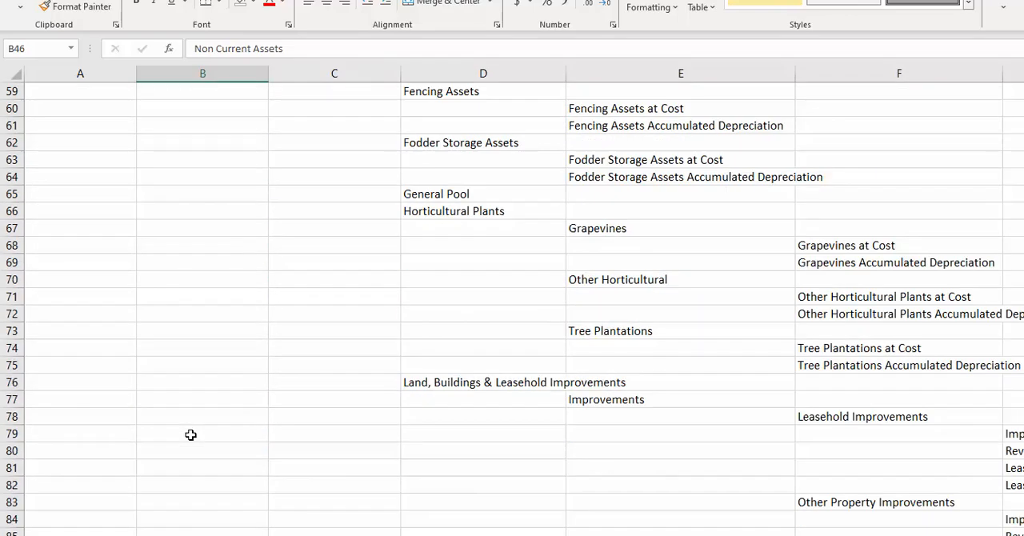
scroll(191, 434, down, 20)
scroll(194, 426, down, 6)
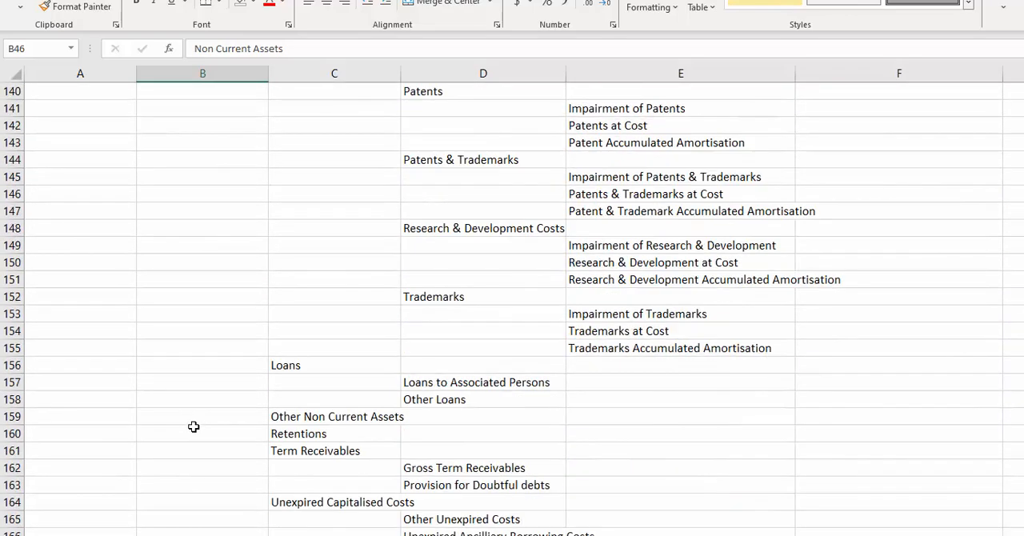
scroll(194, 426, down, 6)
click(48, 348)
click(161, 367)
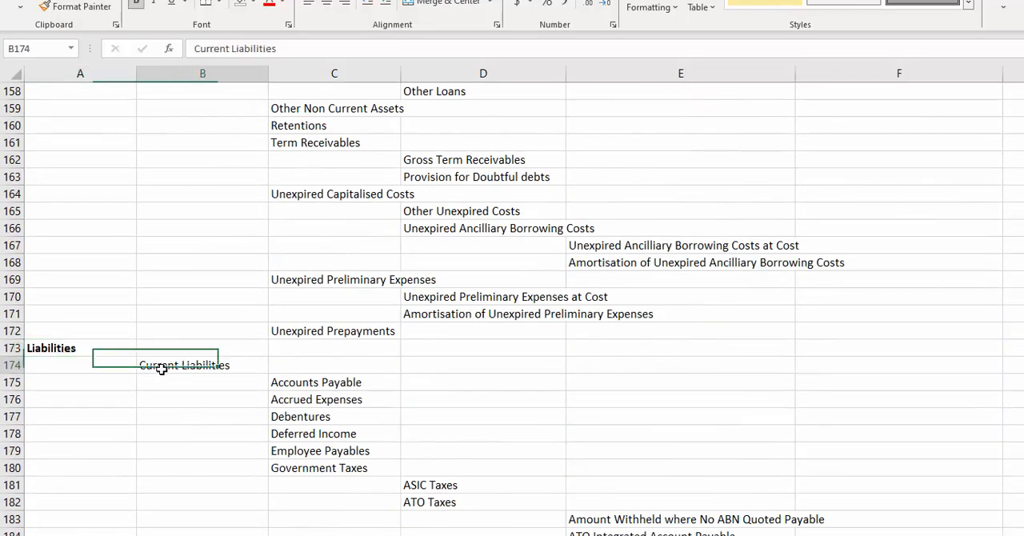
Look over the liability accounts and return to the Current Assets heading in B3.
scroll(163, 372, down, 6)
scroll(168, 374, up, 20)
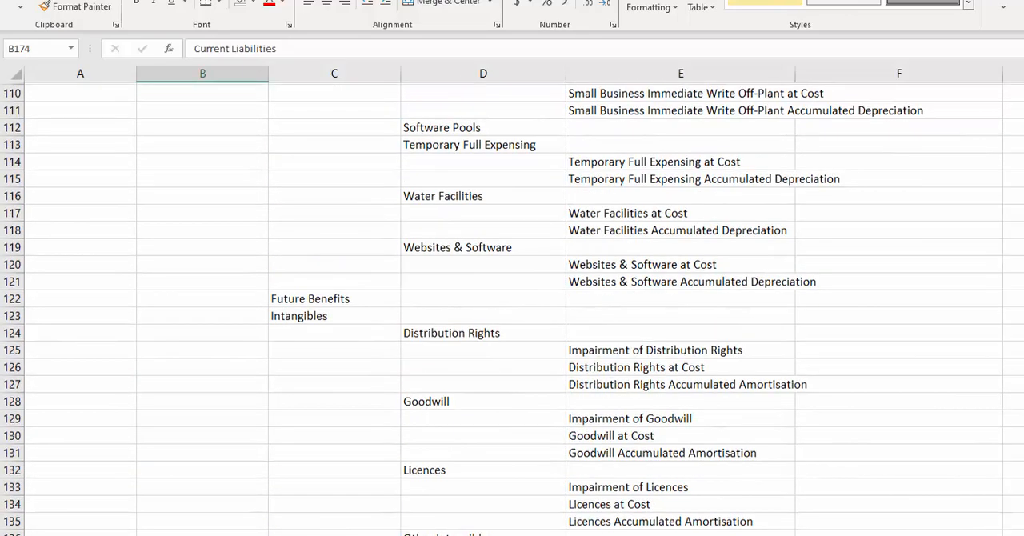
scroll(512, 304, up, 20)
scroll(538, 221, up, 5)
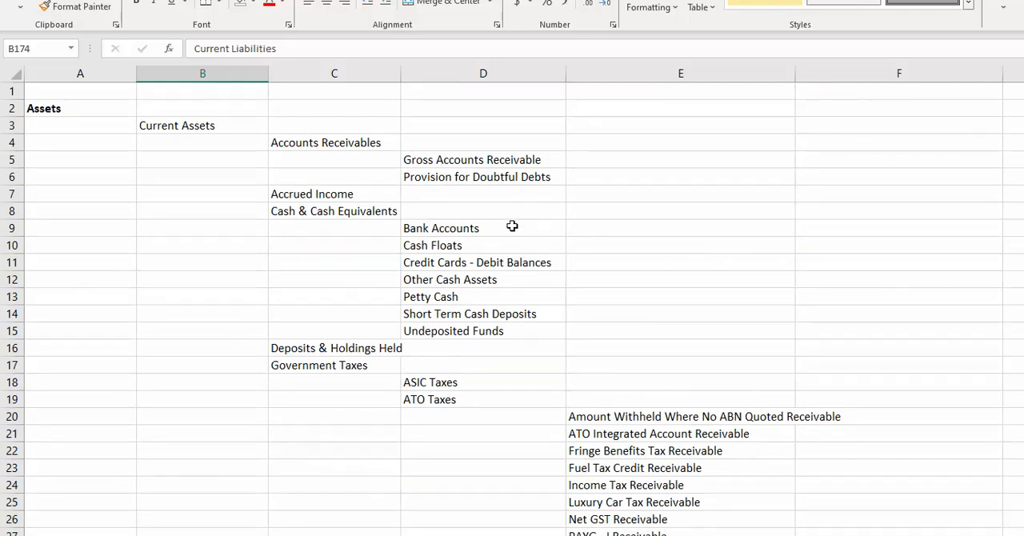
click(178, 122)
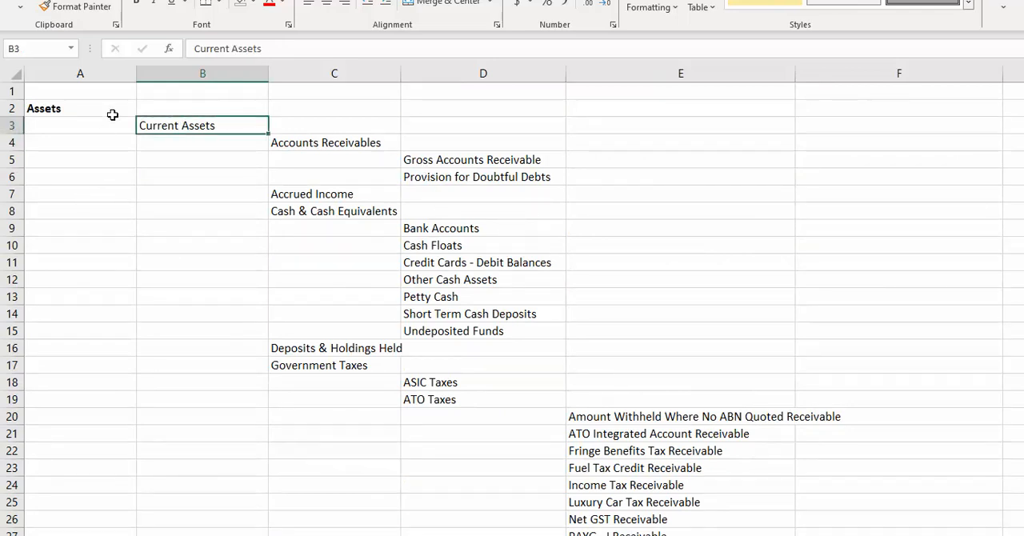
Step through the third-level Current Assets headings in column C, from Accounts Receivables to Government Taxes.
click(315, 143)
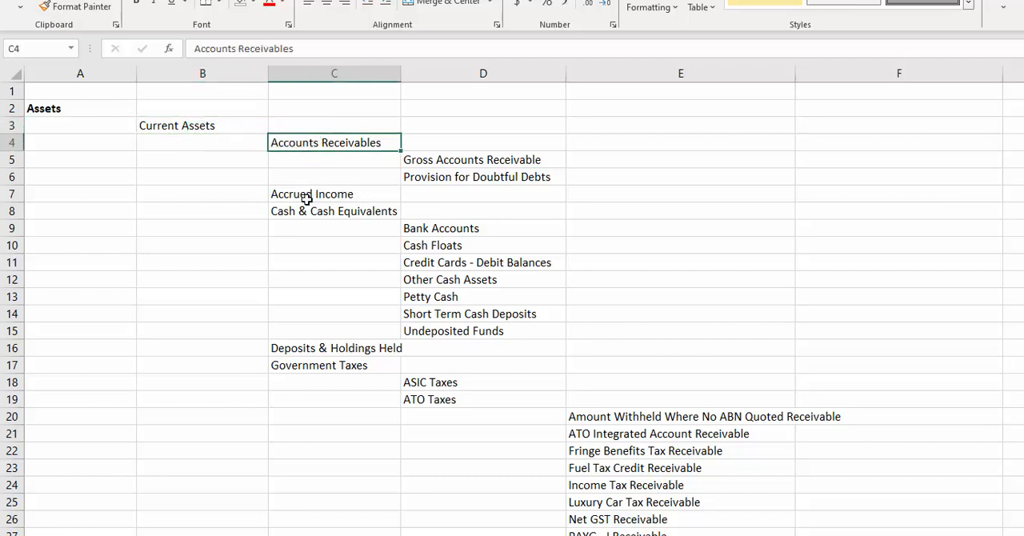
key(Down)
key(Down)
key(Down)
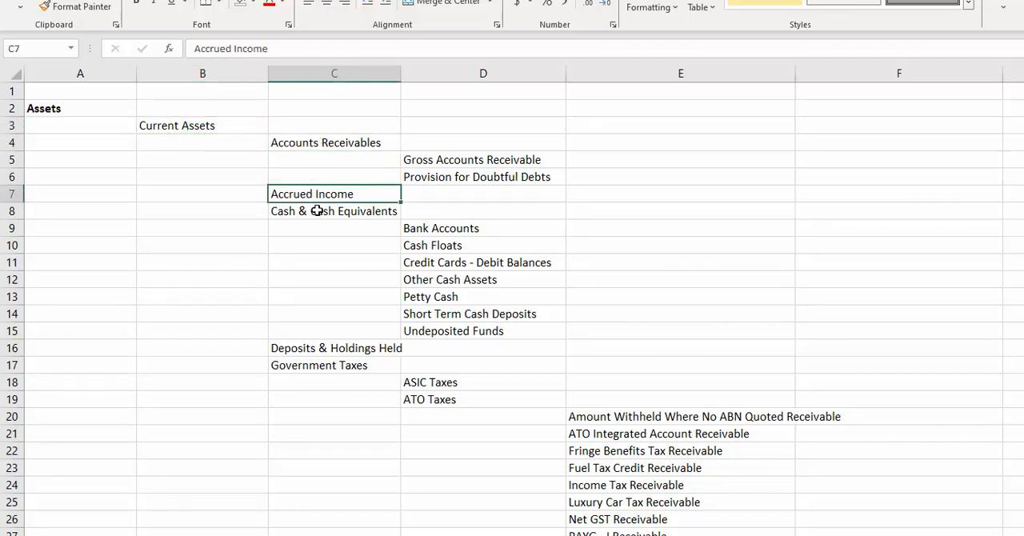
click(318, 210)
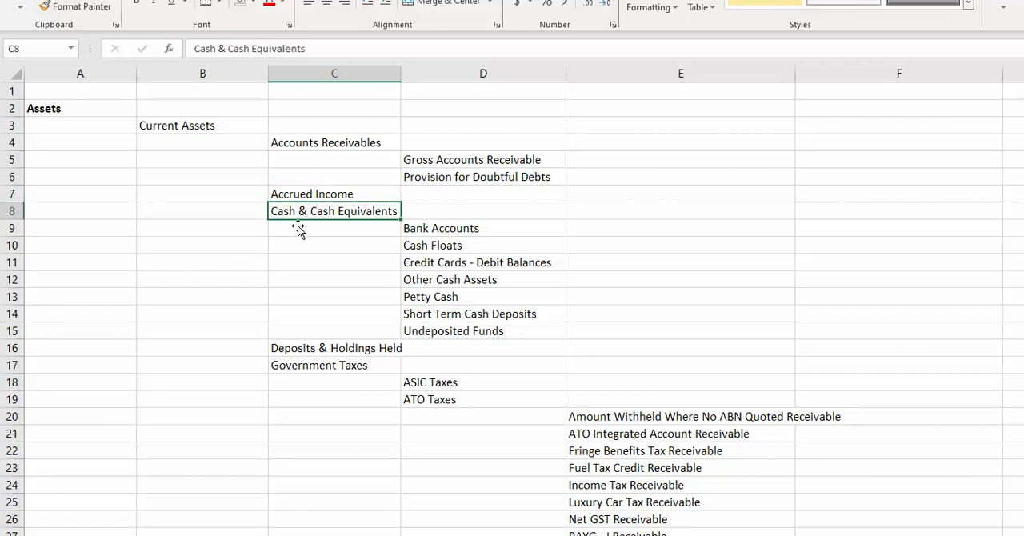
click(307, 350)
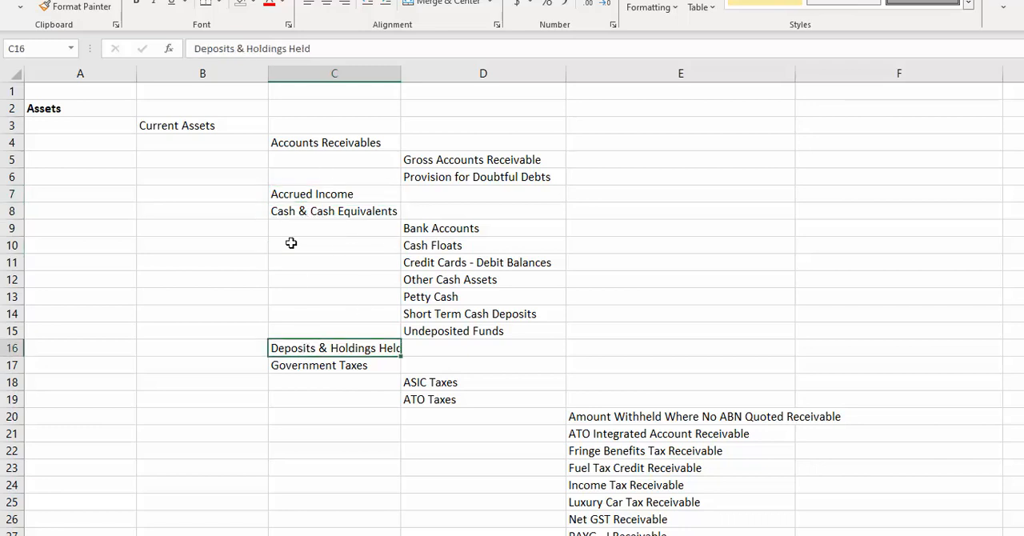
click(305, 371)
Review the accounts under Government Taxes and select Bank Accounts under Cash & Cash Equivalents.
scroll(248, 404, down, 5)
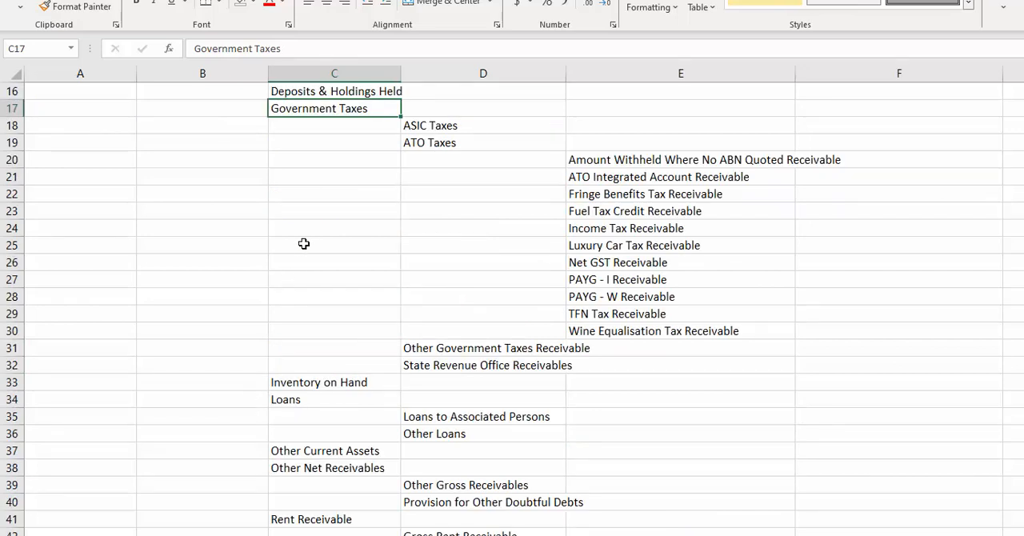
scroll(304, 243, up, 3)
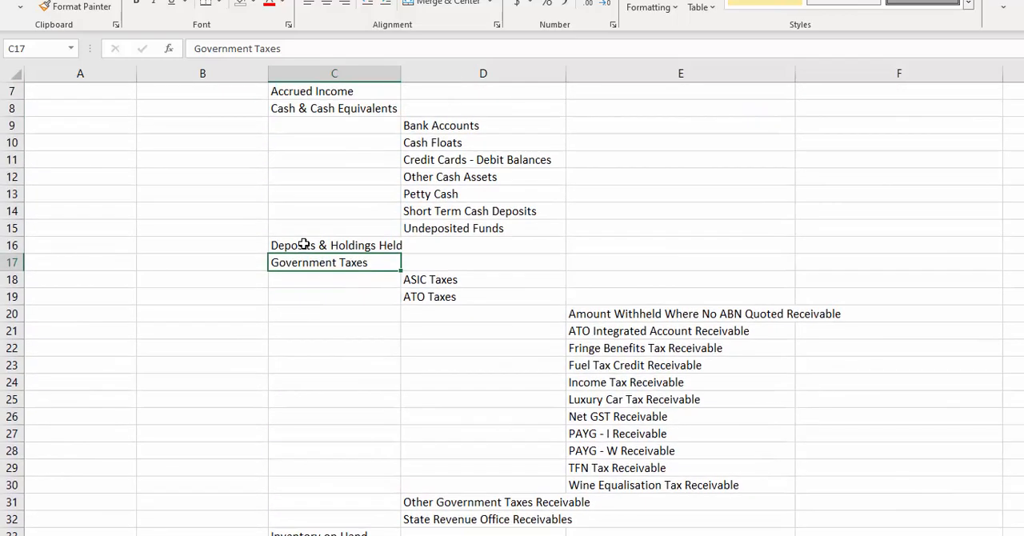
scroll(304, 243, up, 2)
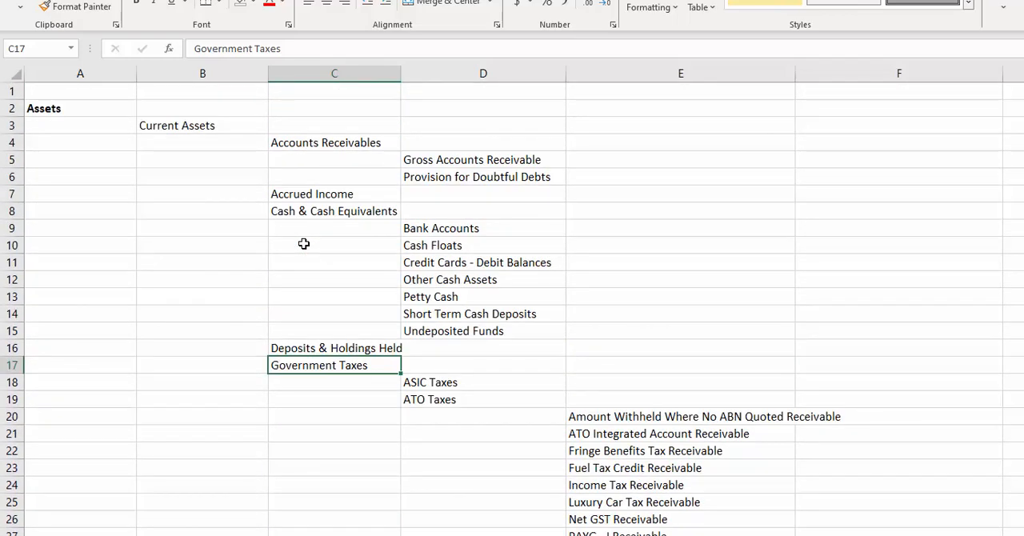
click(411, 227)
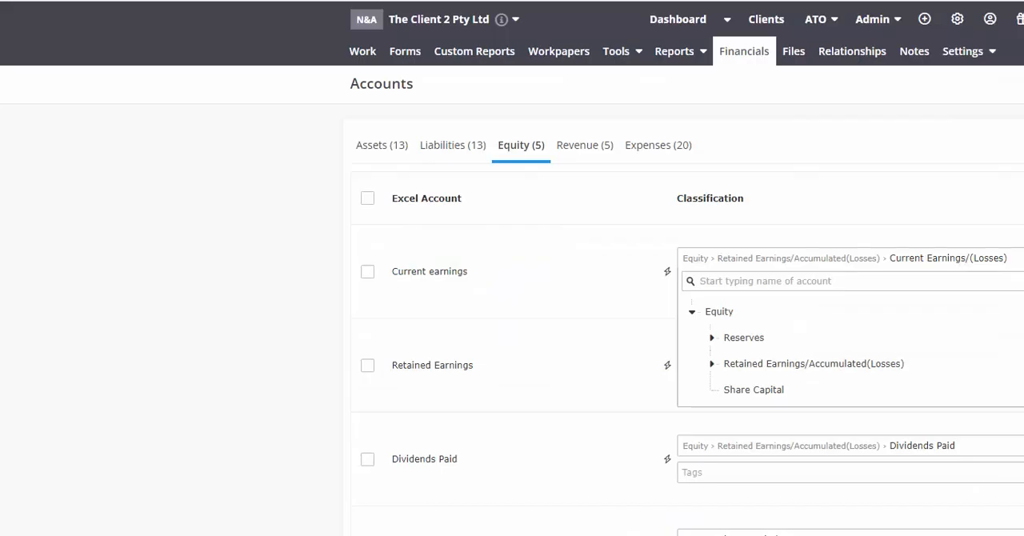
Switch to the client's Accounts page, close the open classification tree, show the asset accounts and highlight the first account's name.
click(544, 301)
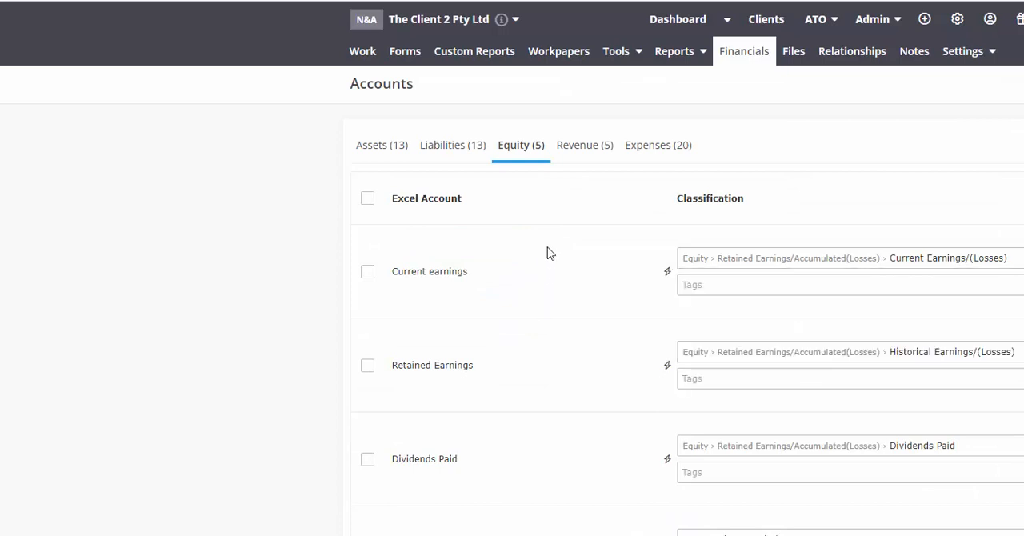
click(376, 149)
drag(436, 272, 389, 272)
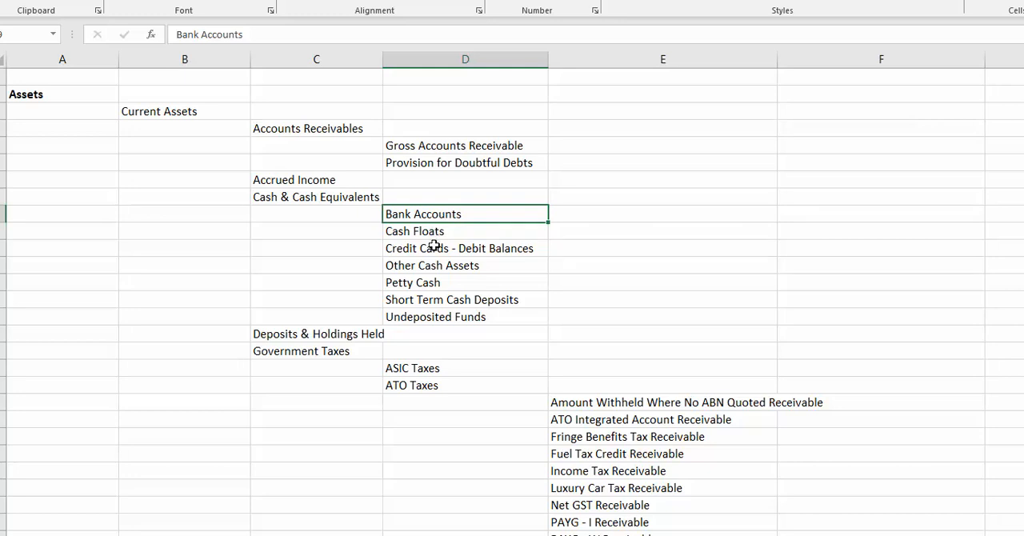
Switch to the Excel chart of accounts and point out Deposits & Holdings Held, Government Taxes and Inventory on Hand in column C.
click(331, 334)
scroll(331, 331, down, 3)
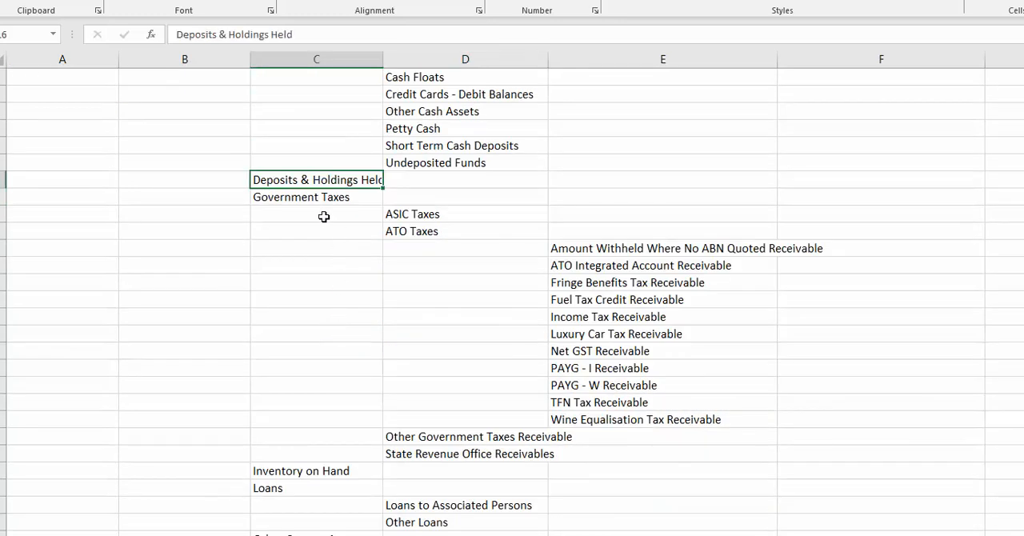
click(298, 200)
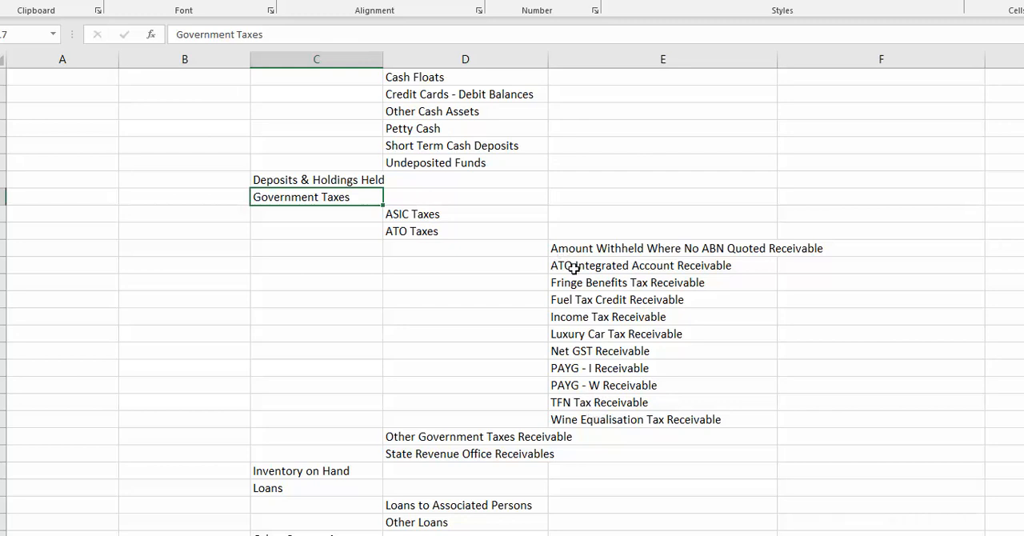
scroll(312, 430, down, 2)
click(296, 368)
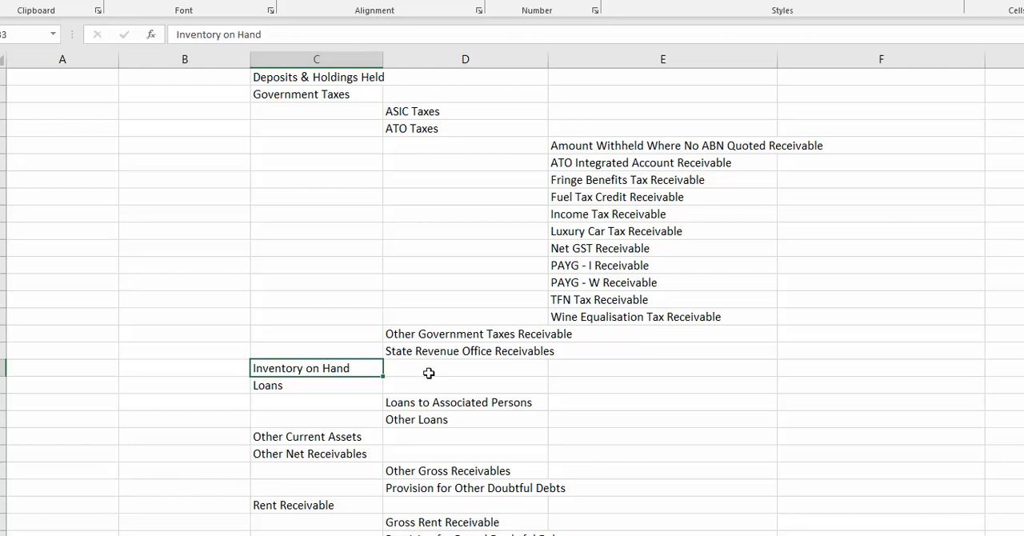
Select the Non Current Assets heading in column B and look through the fixed asset accounts beneath it.
scroll(408, 404, down, 5)
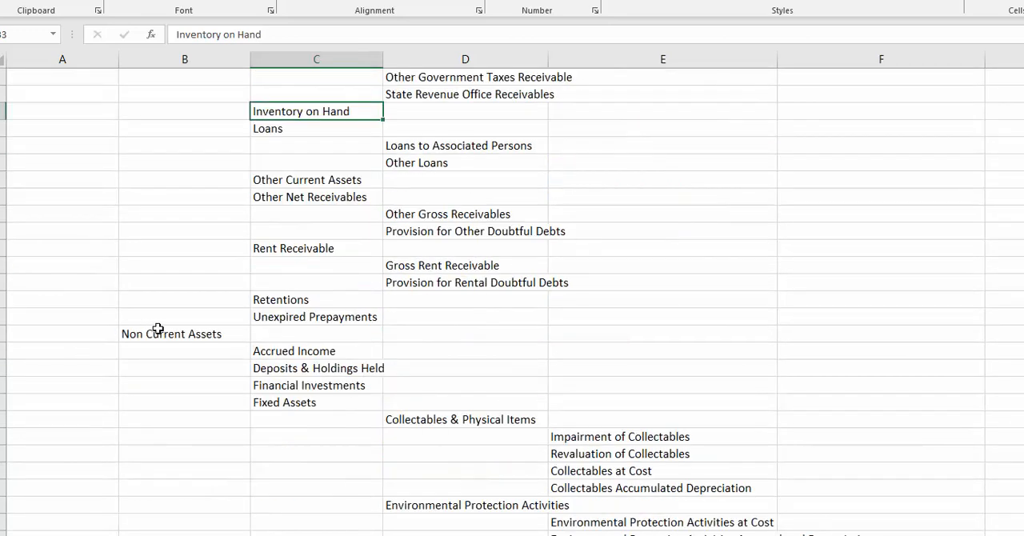
click(158, 331)
scroll(212, 371, down, 2)
scroll(212, 370, down, 2)
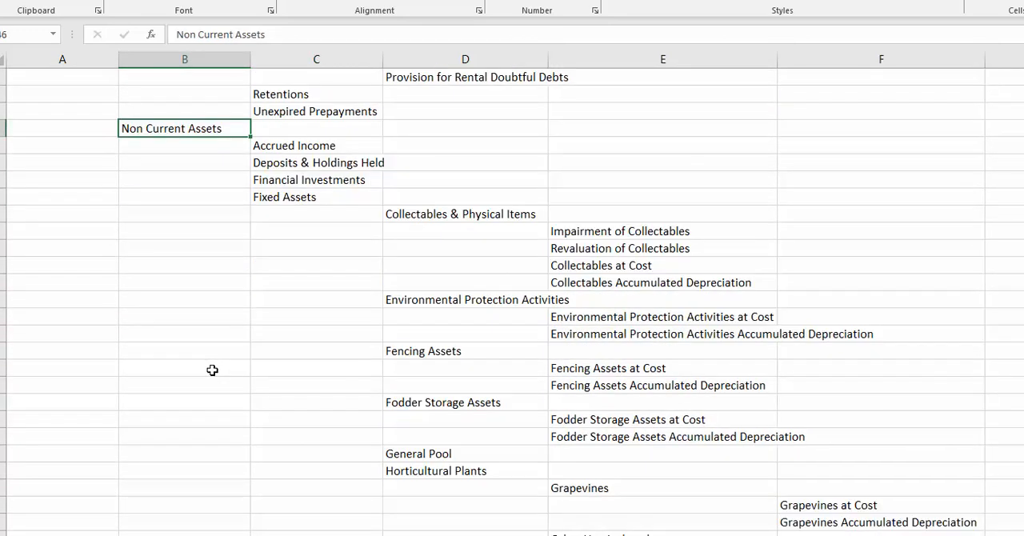
Skim the accounts under Non Current Assets and select the Fixed Assets heading in column C.
scroll(201, 366, down, 9)
scroll(201, 368, down, 3)
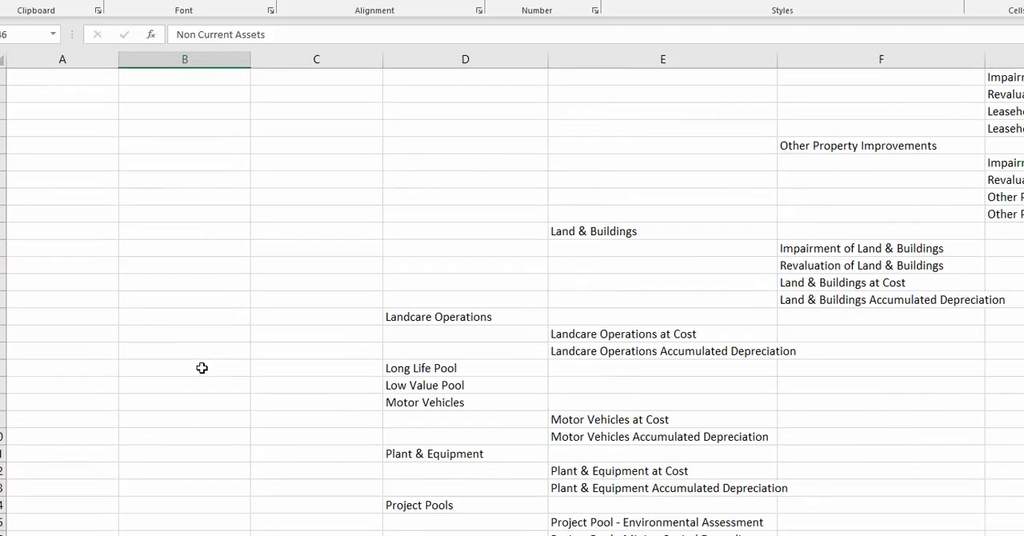
scroll(201, 368, up, 11)
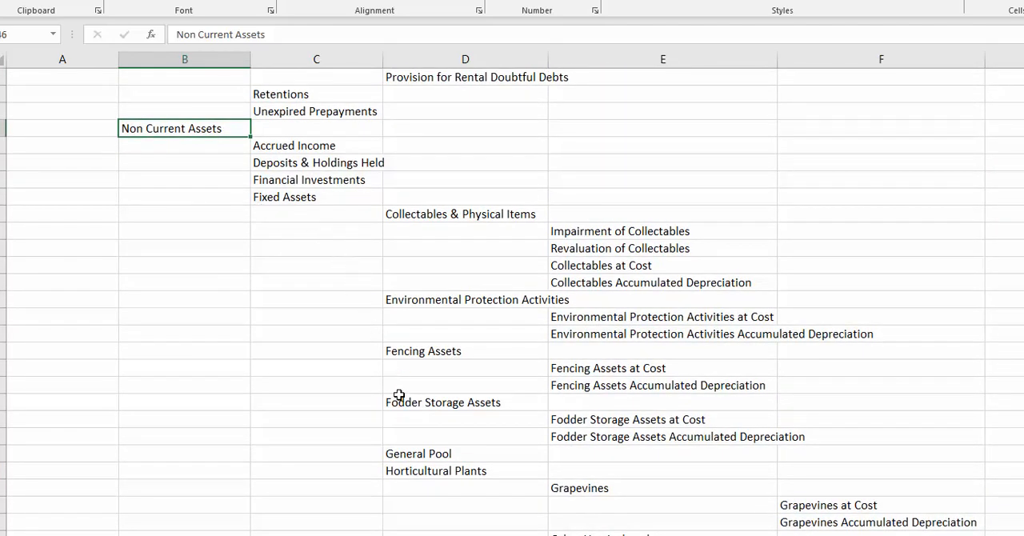
click(326, 197)
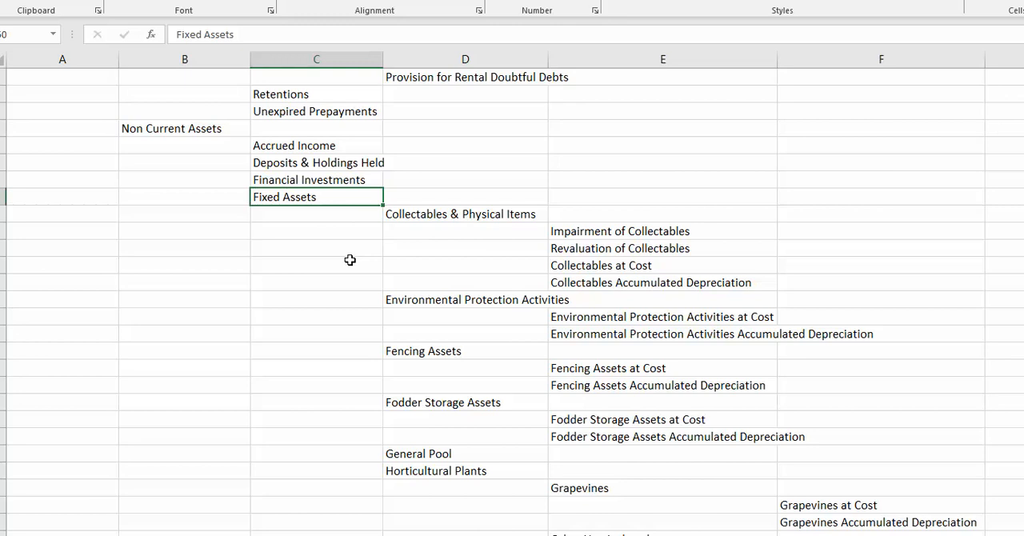
Review the fixed asset categories in column D, from Environmental Protection Activities down to Websites & Software, with their cost and depreciation accounts.
scroll(374, 310, down, 4)
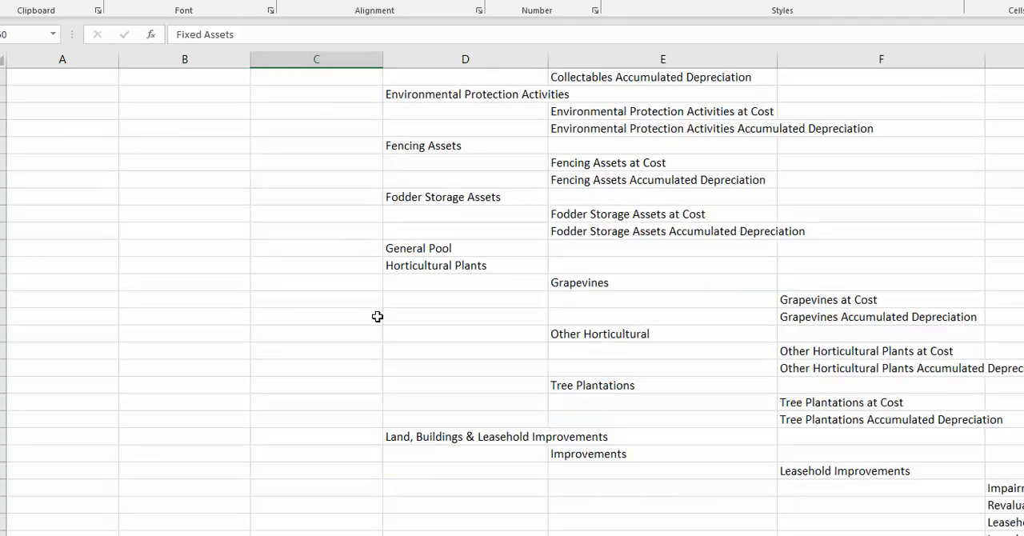
scroll(378, 315, up, 1)
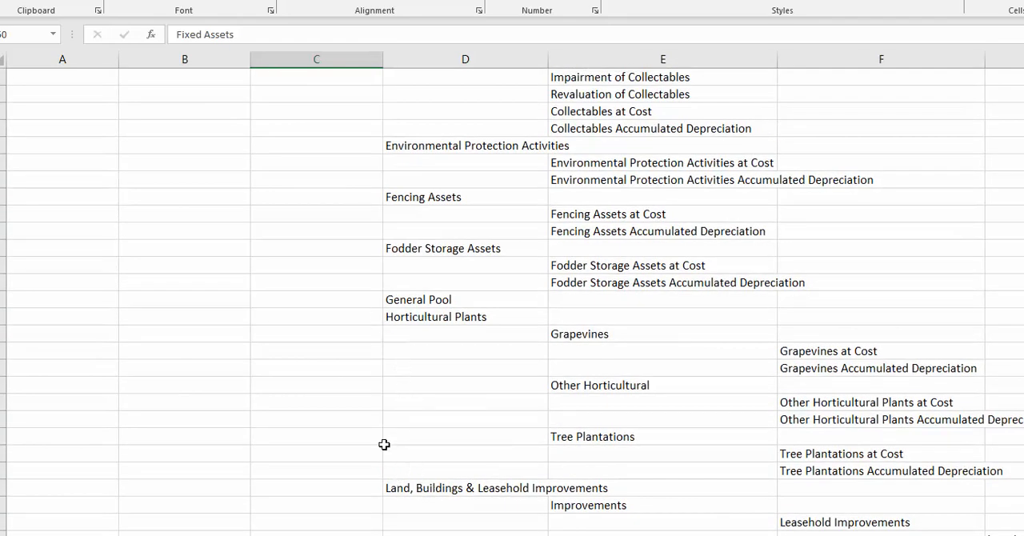
scroll(373, 430, down, 8)
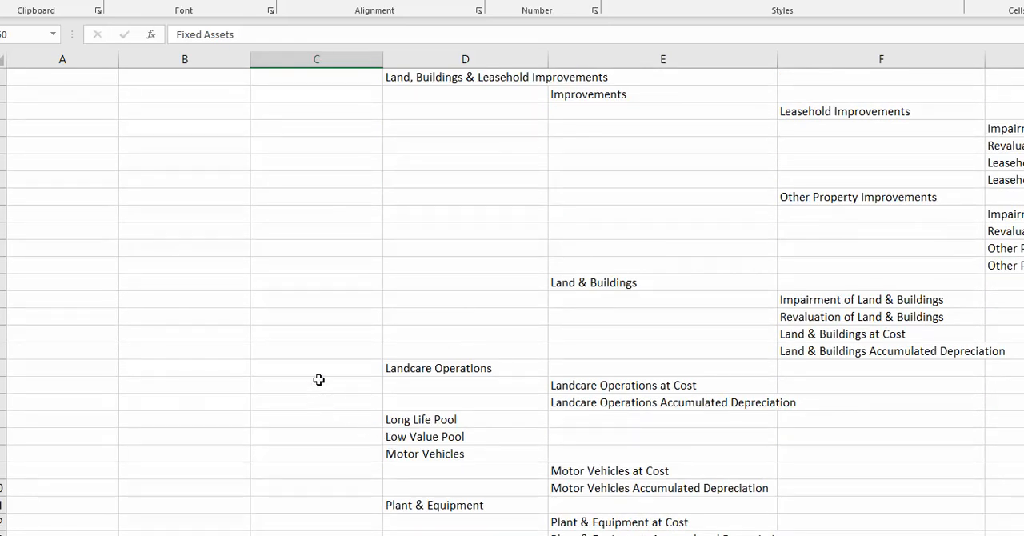
scroll(337, 423, down, 3)
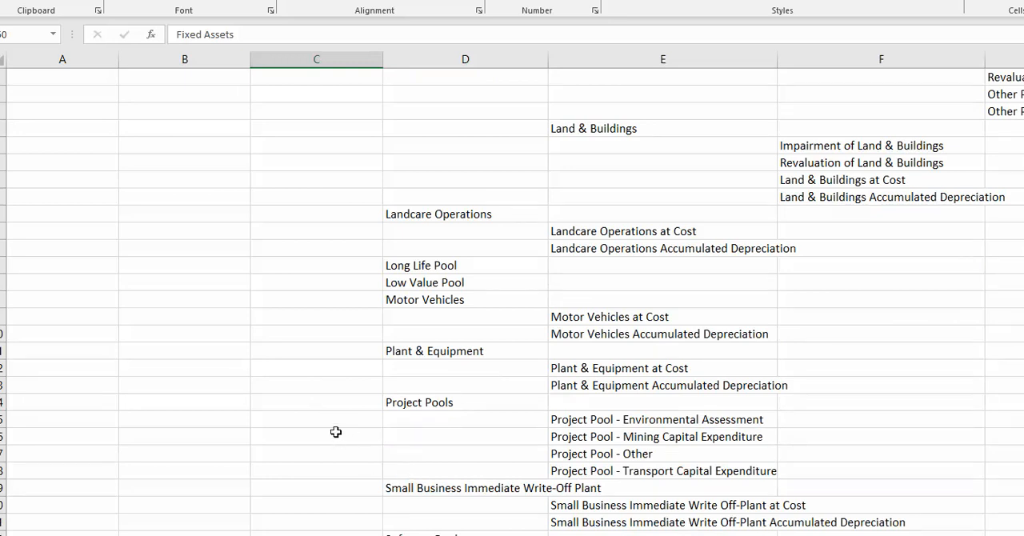
scroll(317, 354, down, 4)
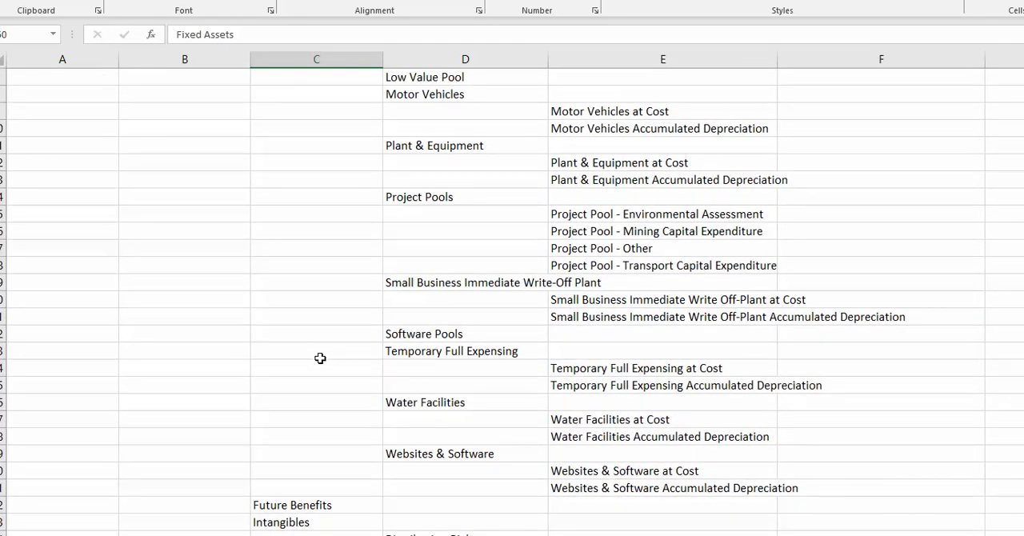
Go back up through the fixed asset categories to the Non Current Assets heading.
scroll(321, 357, up, 7)
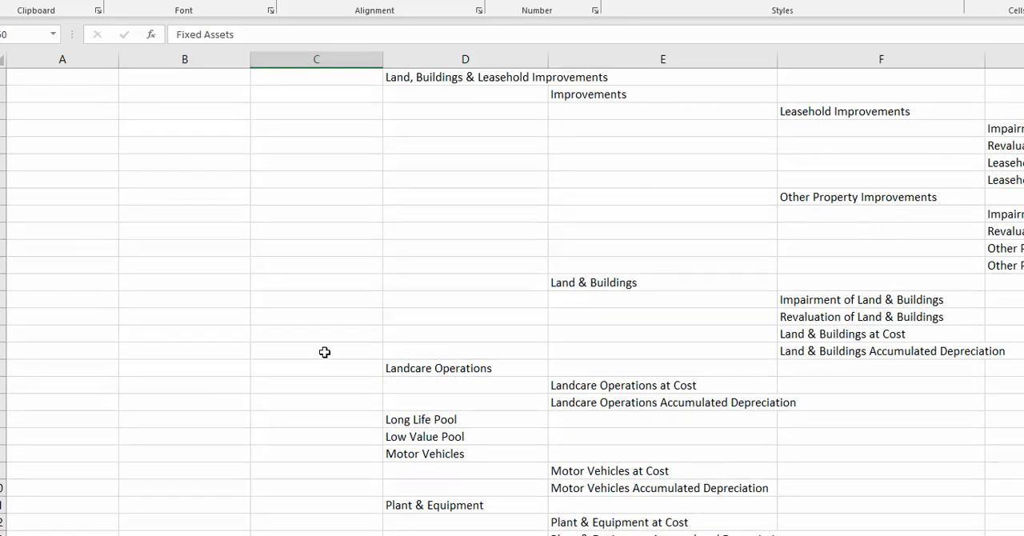
scroll(324, 352, up, 3)
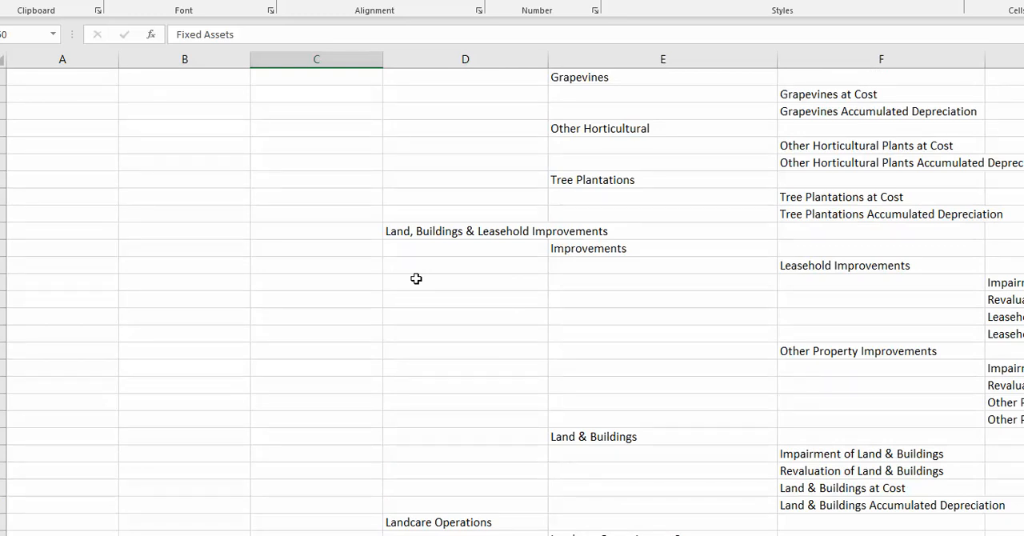
scroll(361, 383, up, 3)
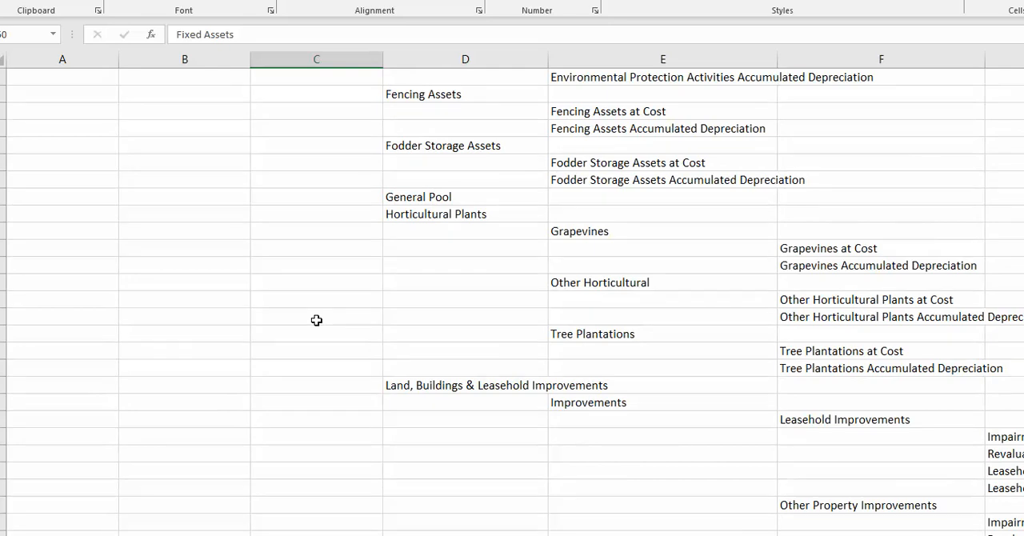
scroll(316, 320, up, 2)
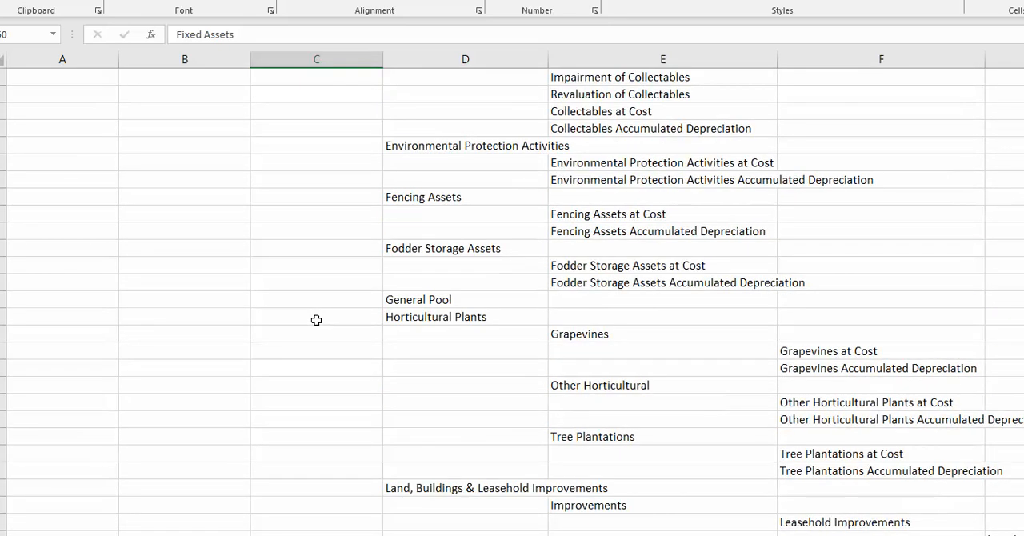
scroll(313, 350, up, 6)
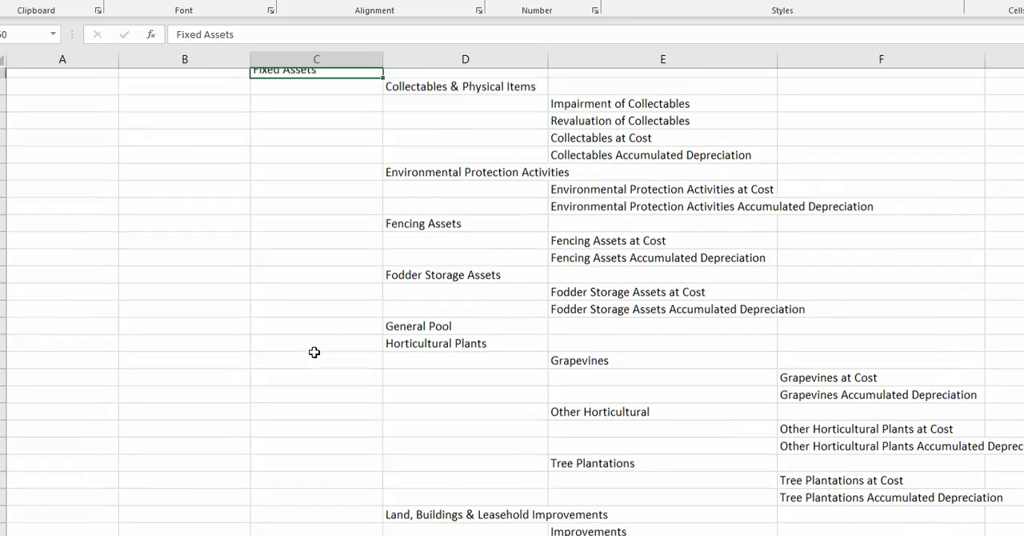
scroll(423, 394, down, 6)
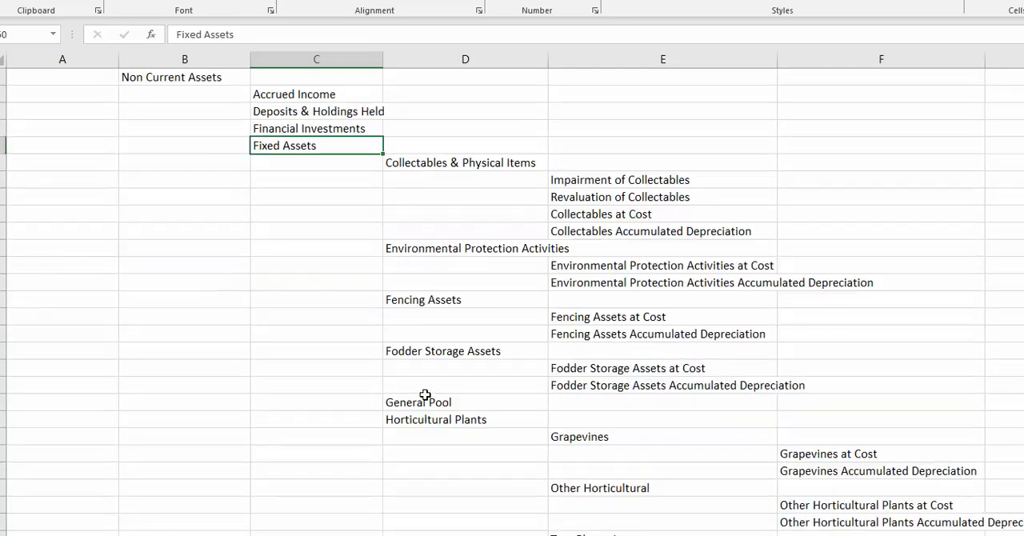
Look through the fixed asset categories again, from Horticultural Plants to Websites & Software, and select the Intangibles heading in column C.
scroll(425, 394, down, 6)
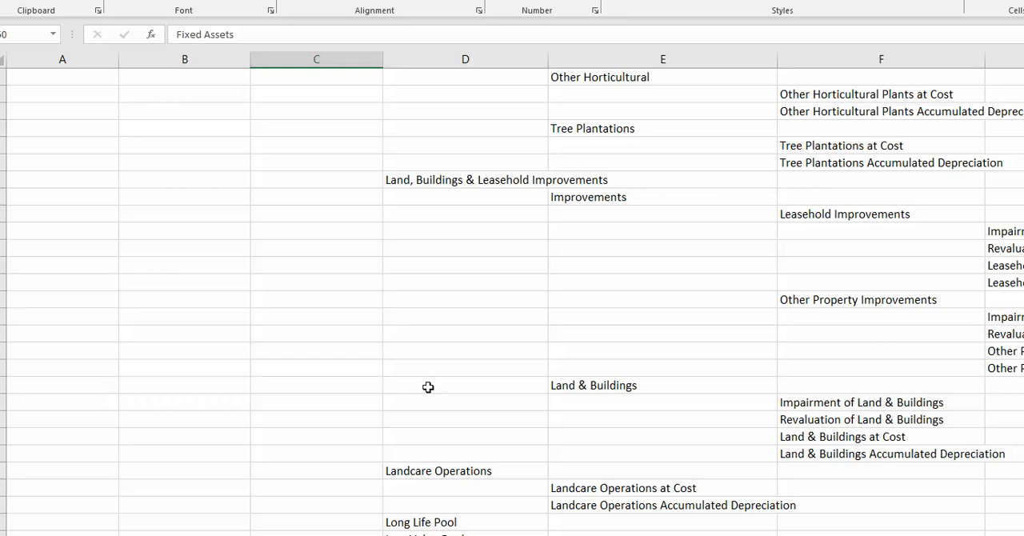
scroll(451, 232, down, 1)
scroll(450, 232, down, 5)
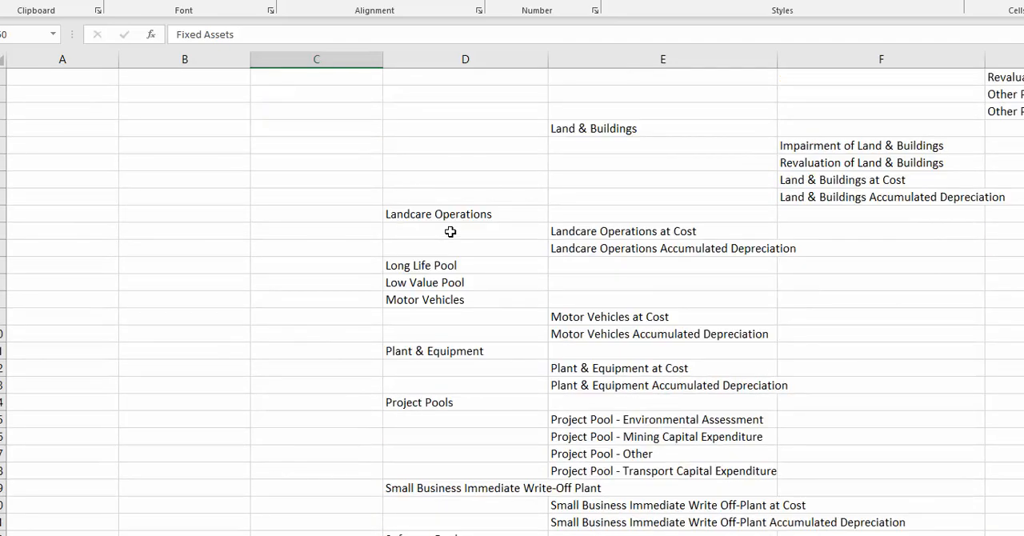
scroll(450, 231, down, 2)
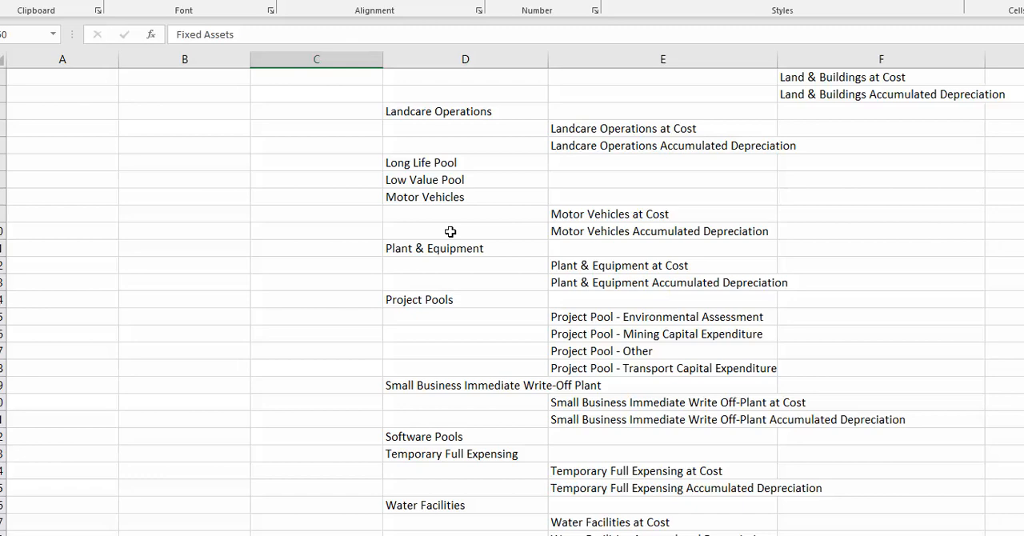
scroll(451, 231, down, 1)
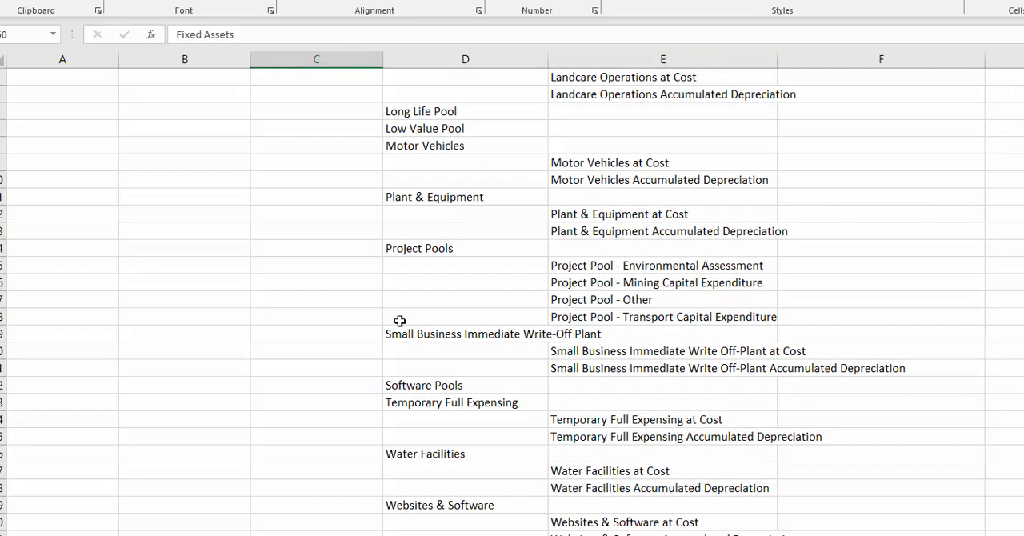
scroll(400, 320, down, 3)
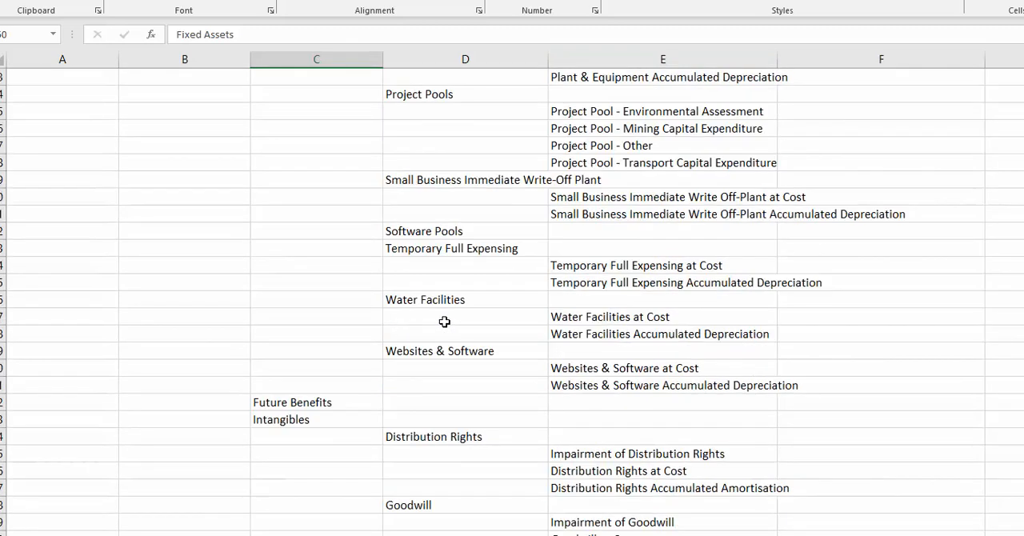
scroll(703, 341, down, 4)
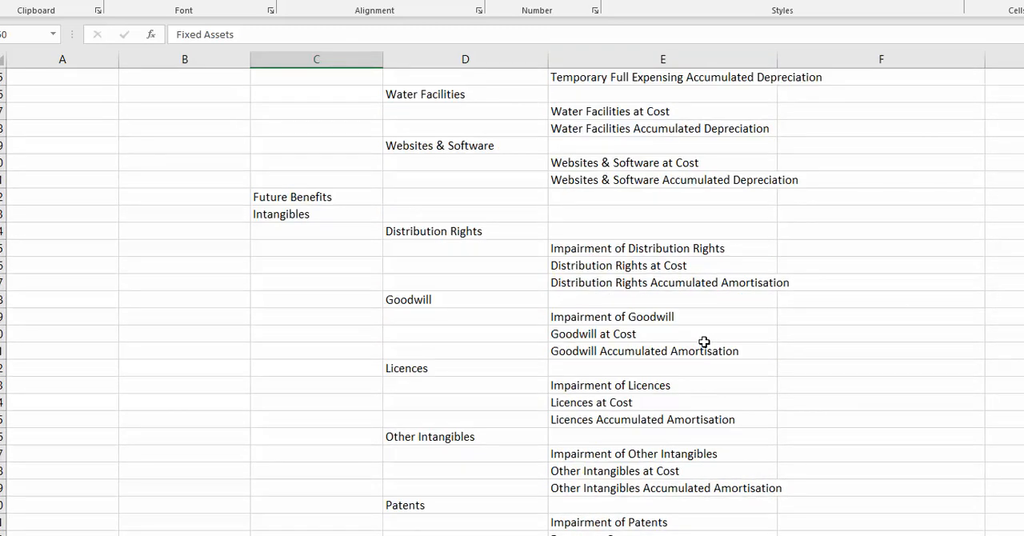
click(300, 213)
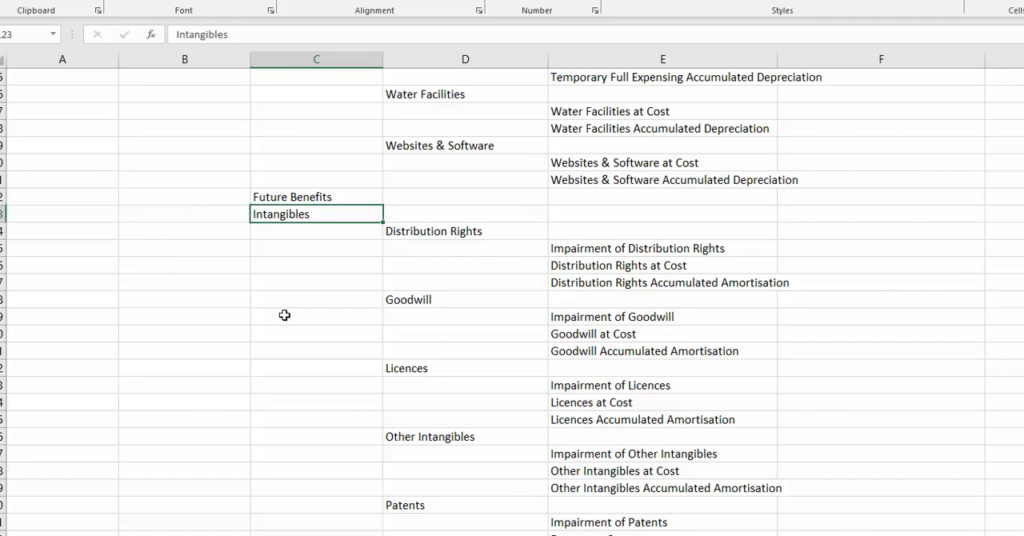
Point out Research & Development at Cost and Research & Development Accumulated Amortisation among the intangible accounts.
scroll(284, 315, down, 5)
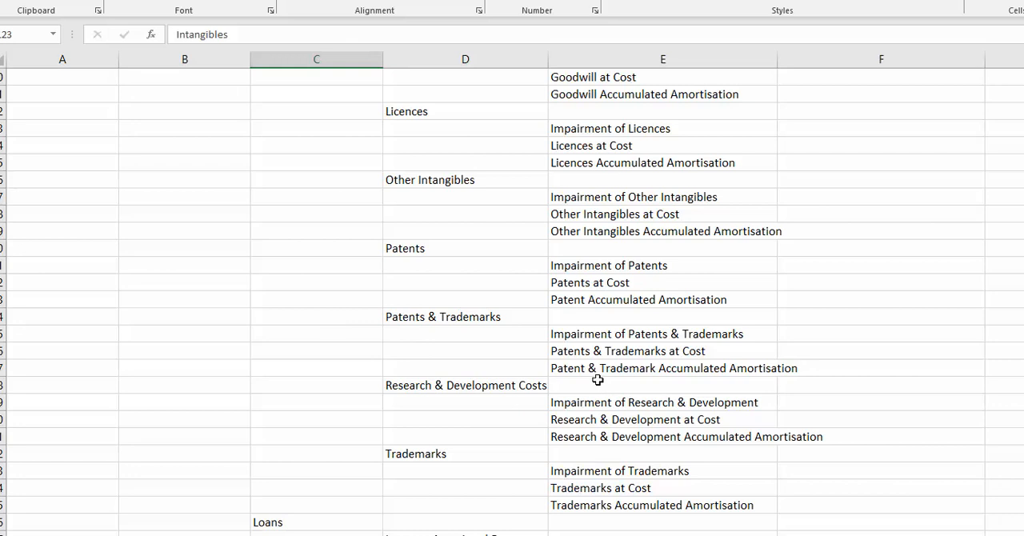
click(582, 417)
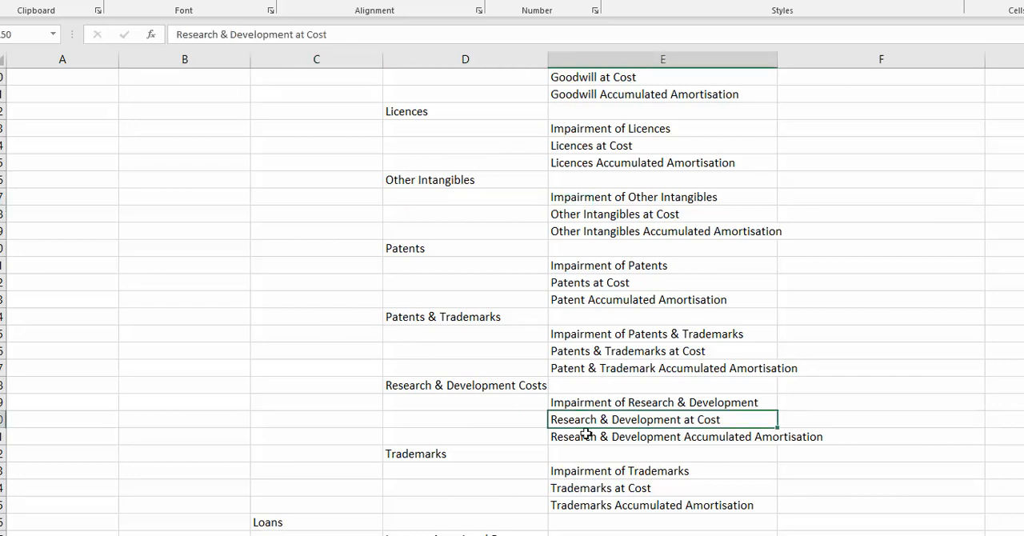
click(587, 436)
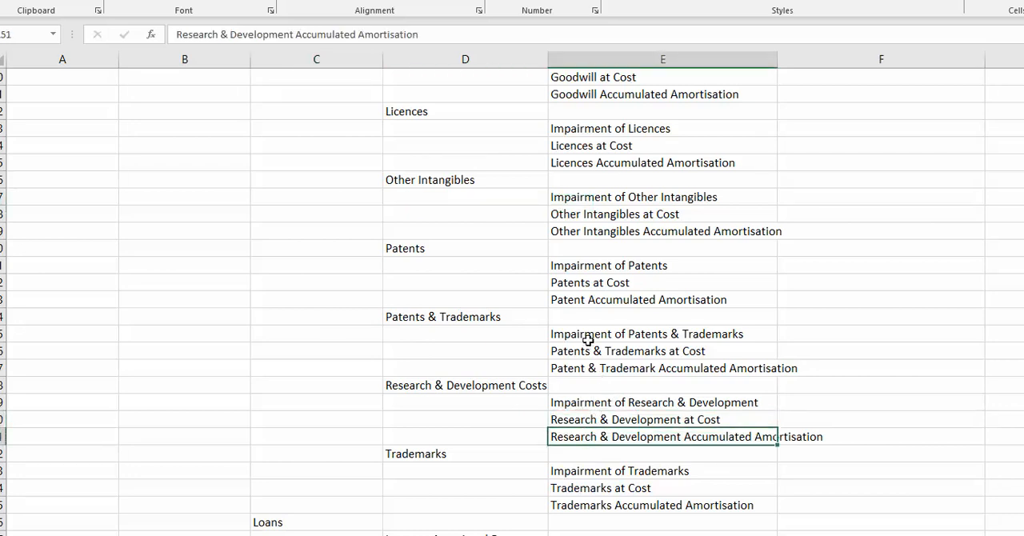
Find Government Taxes under Current Liabilities and select ASIC Taxes and ATO Taxes beneath it.
scroll(521, 301, down, 4)
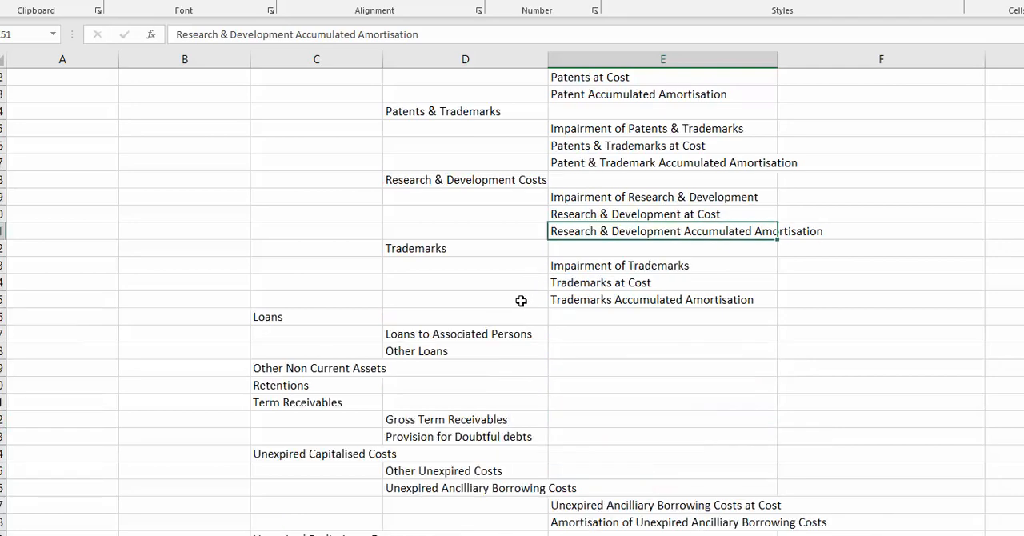
scroll(521, 300, down, 5)
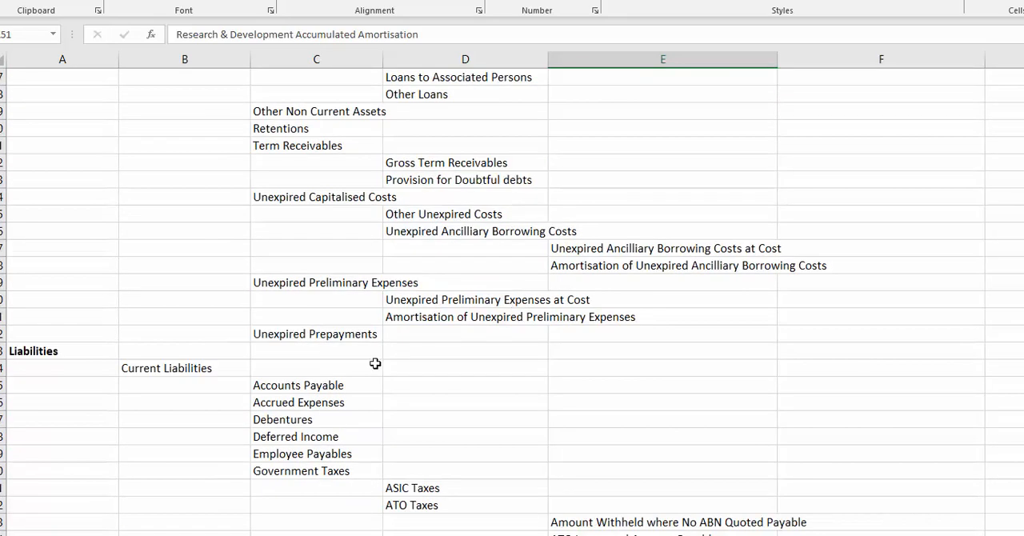
scroll(154, 378, down, 3)
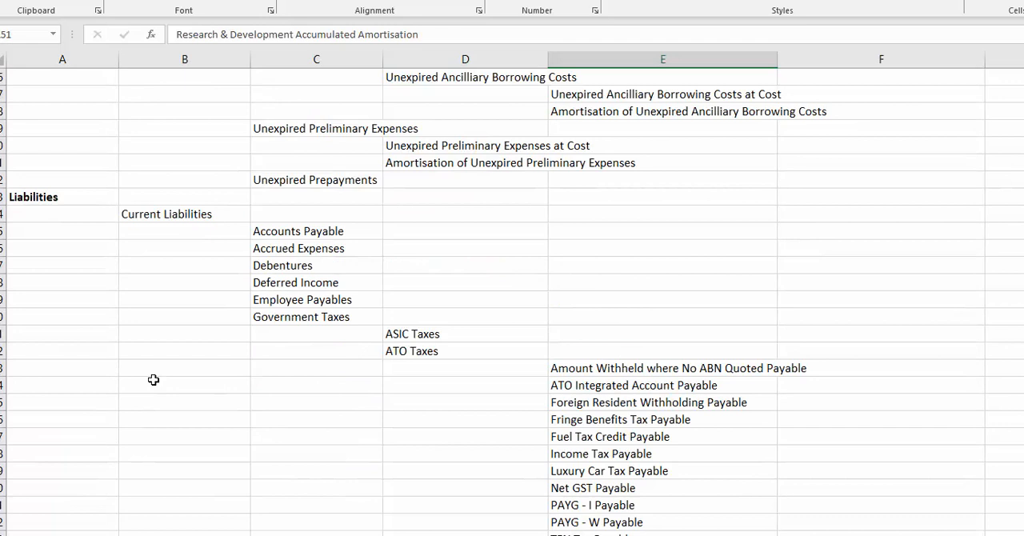
click(401, 333)
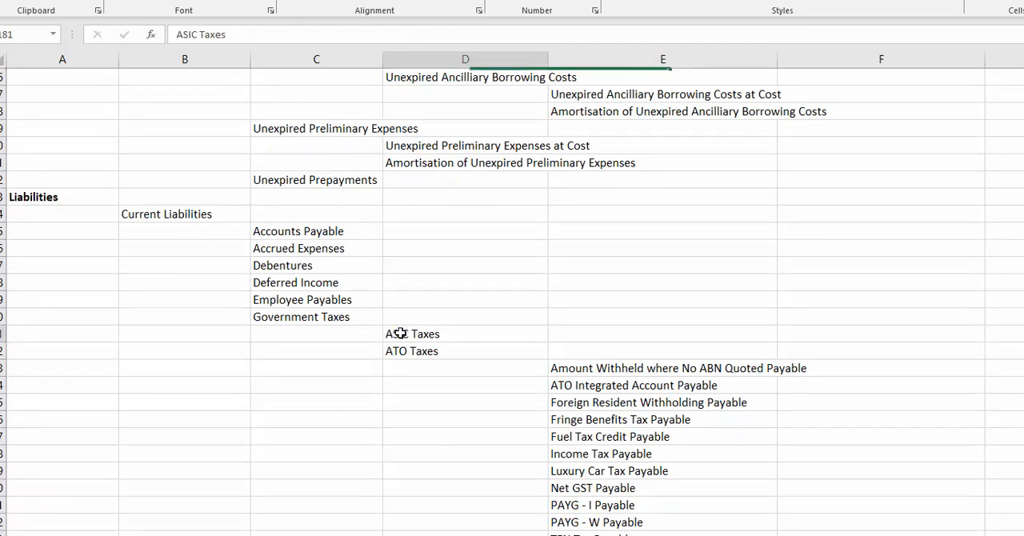
click(403, 351)
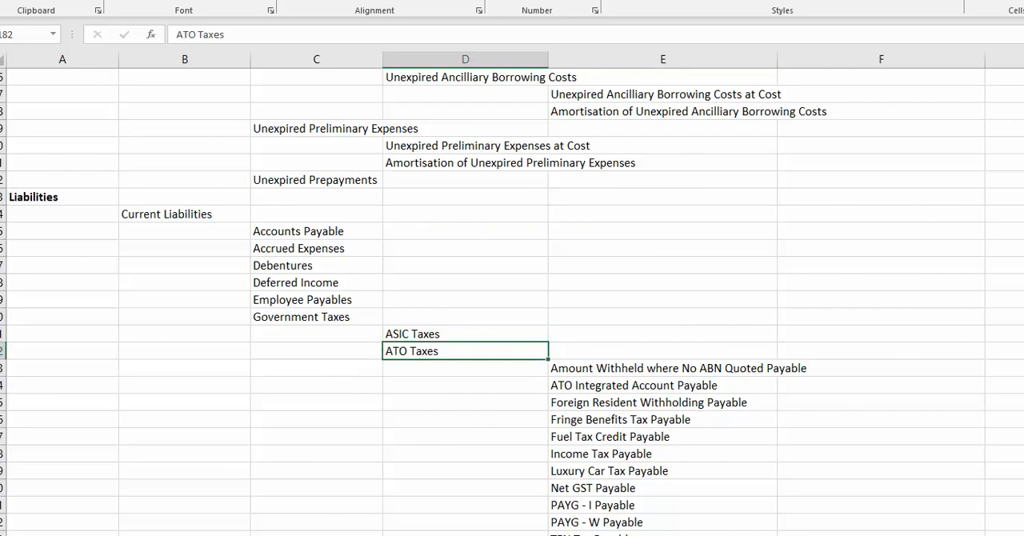
Select Fuel Tax Credit Receivable under the current assets' ATO Taxes, then return to the matching ATO payable accounts in Liabilities for comparison.
scroll(512, 296, up, 10)
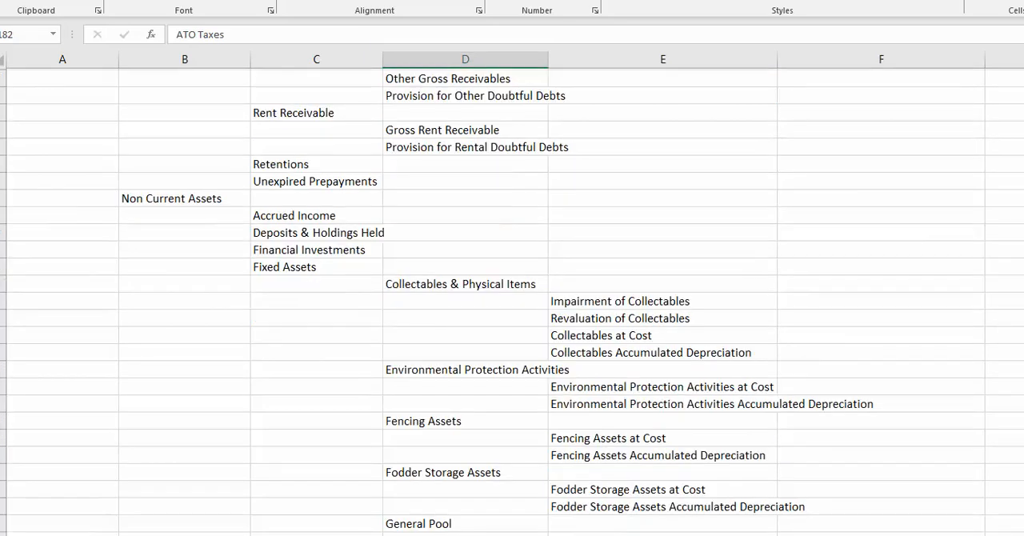
scroll(887, 295, up, 9)
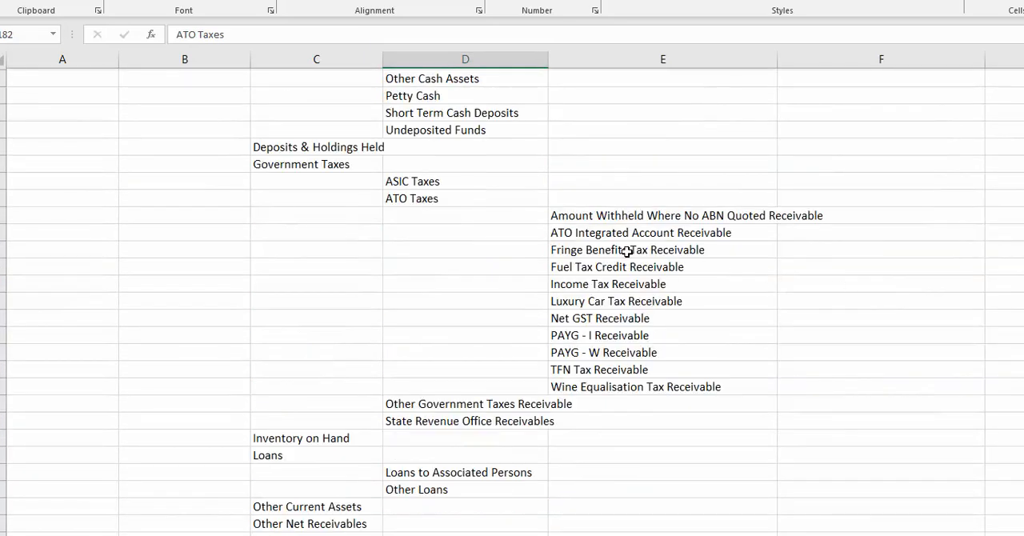
click(638, 268)
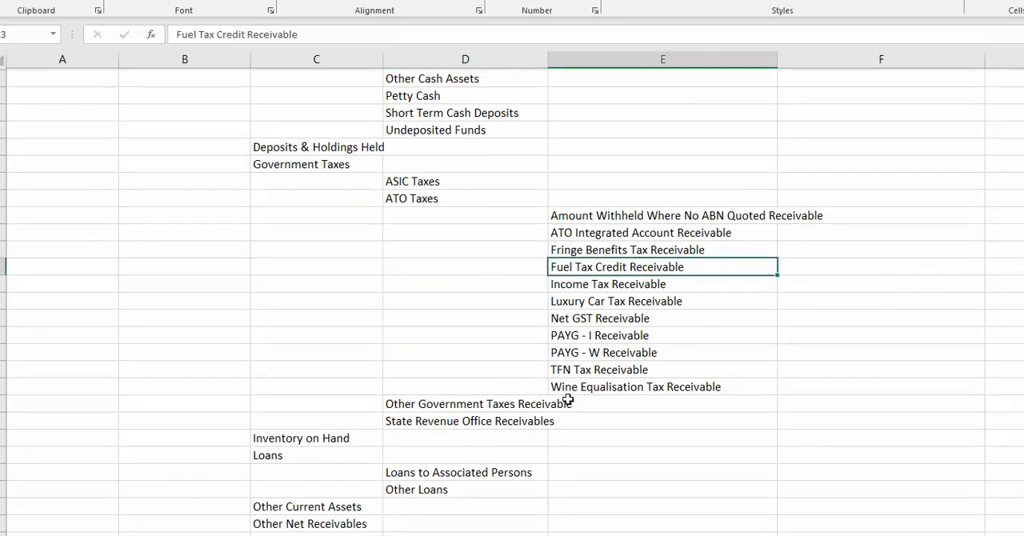
scroll(568, 400, down, 15)
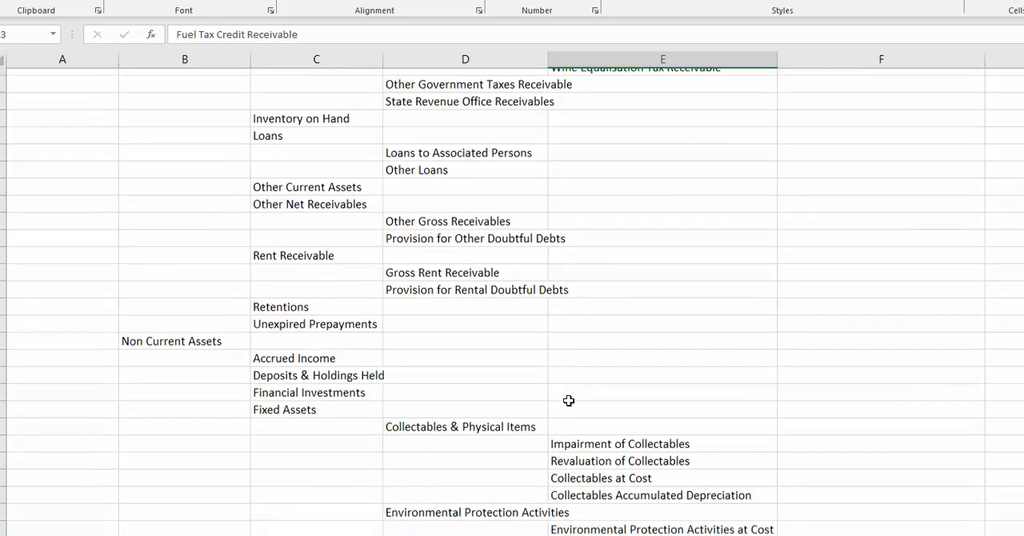
scroll(568, 400, down, 20)
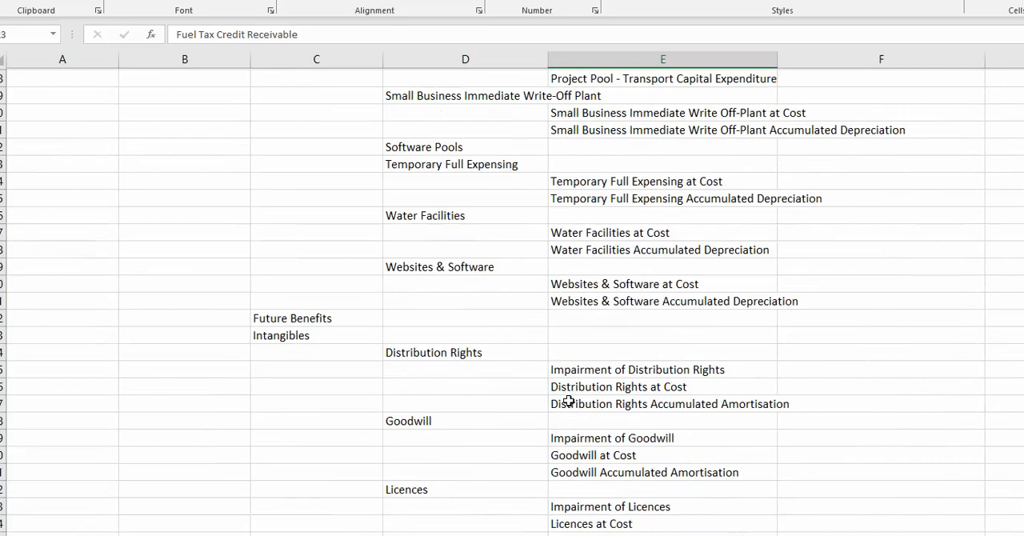
scroll(568, 400, down, 20)
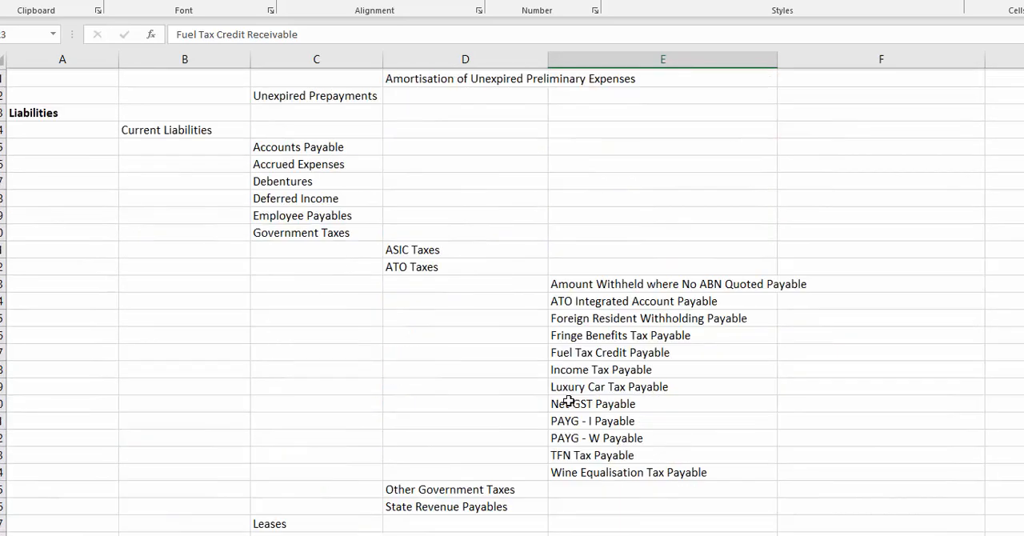
Find the Equity heading and select it, followed by its Reserves, Retained Earnings/Accumulated(Losses) and Share Capital categories.
scroll(306, 424, down, 12)
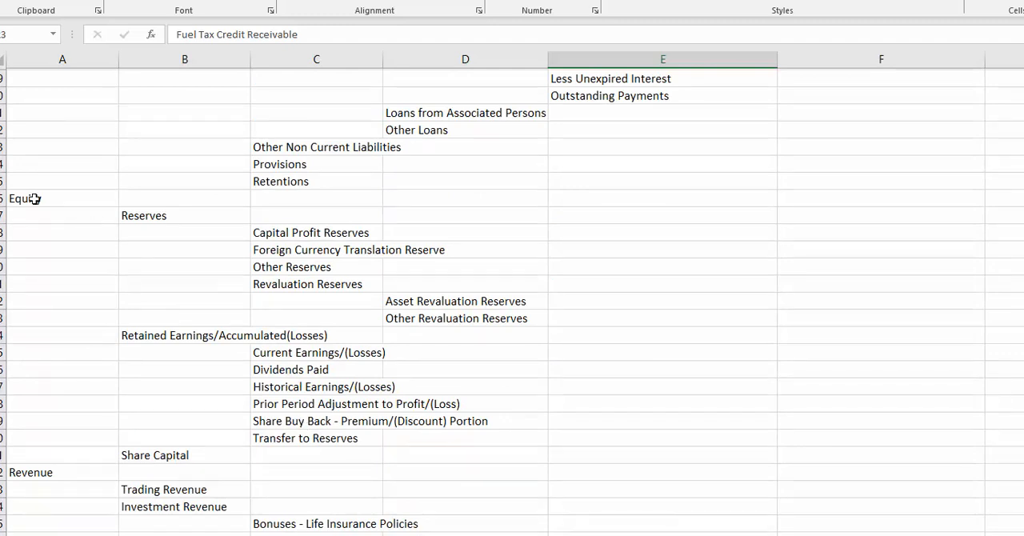
click(36, 200)
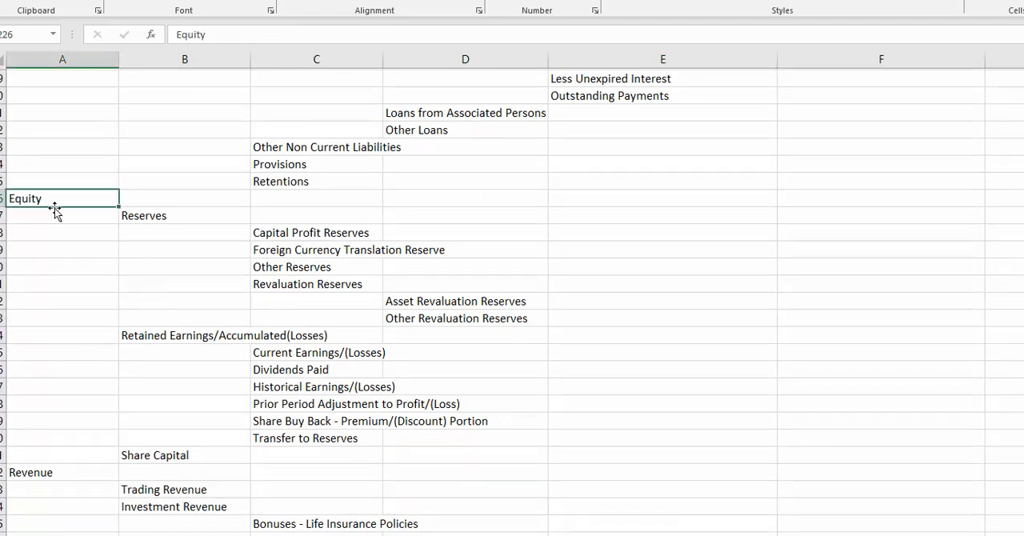
click(148, 216)
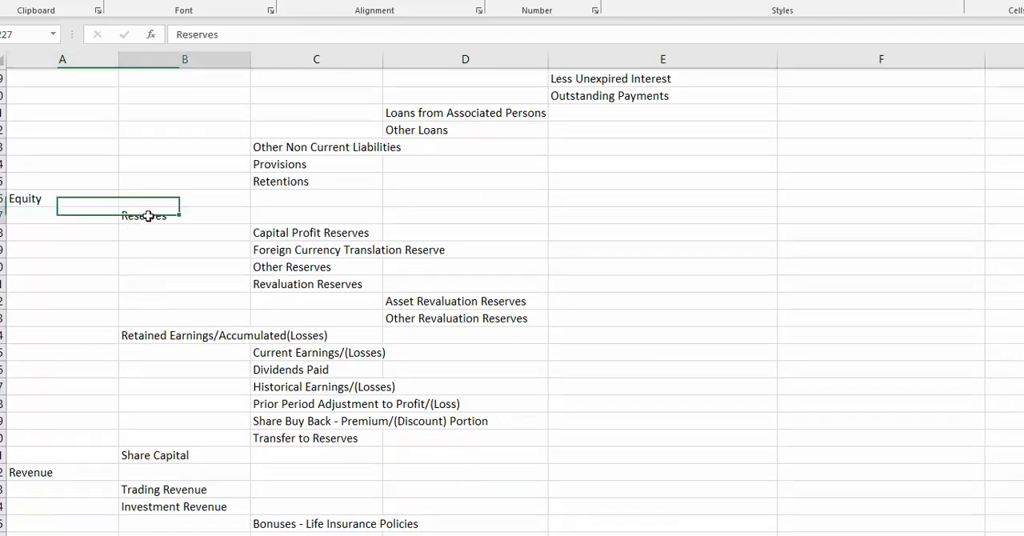
click(152, 338)
click(136, 455)
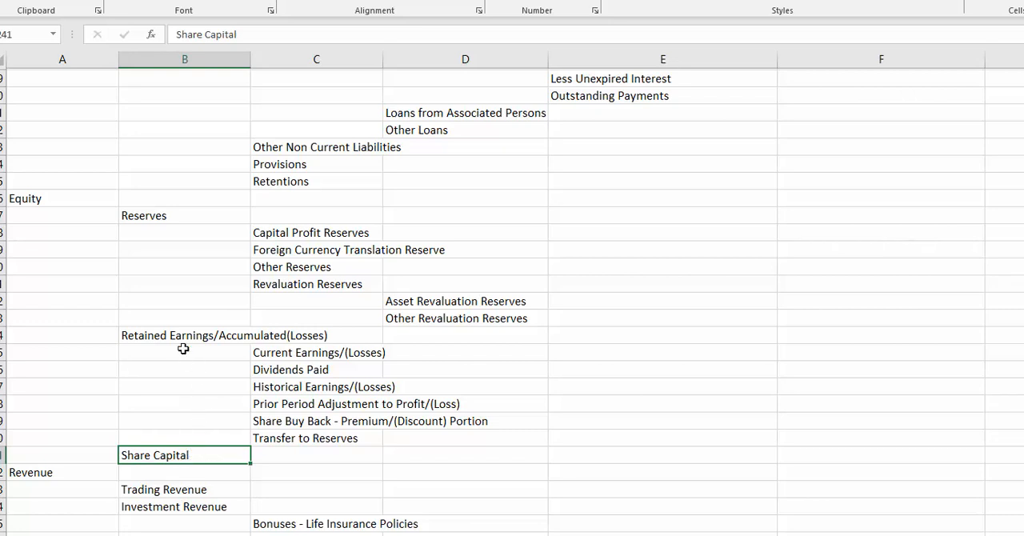
Return to Retained Earnings/Accumulated(Losses) and select Current Earnings/(Losses), Dividends Paid and Prior Period Adjustment to Profit/(Loss) beneath it.
key(Up)
key(Up)
key(Up)
key(Up)
key(Up)
key(Up)
key(Up)
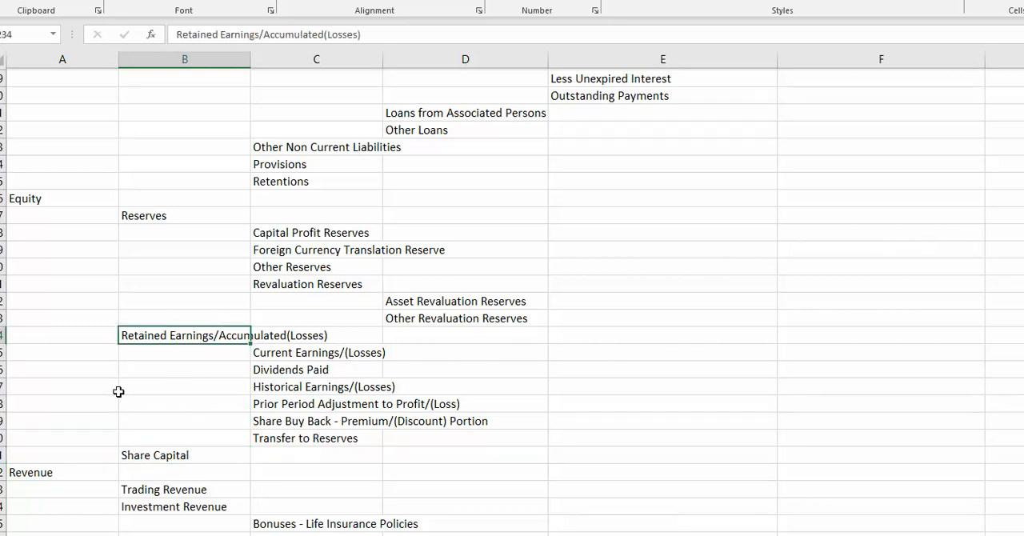
click(285, 352)
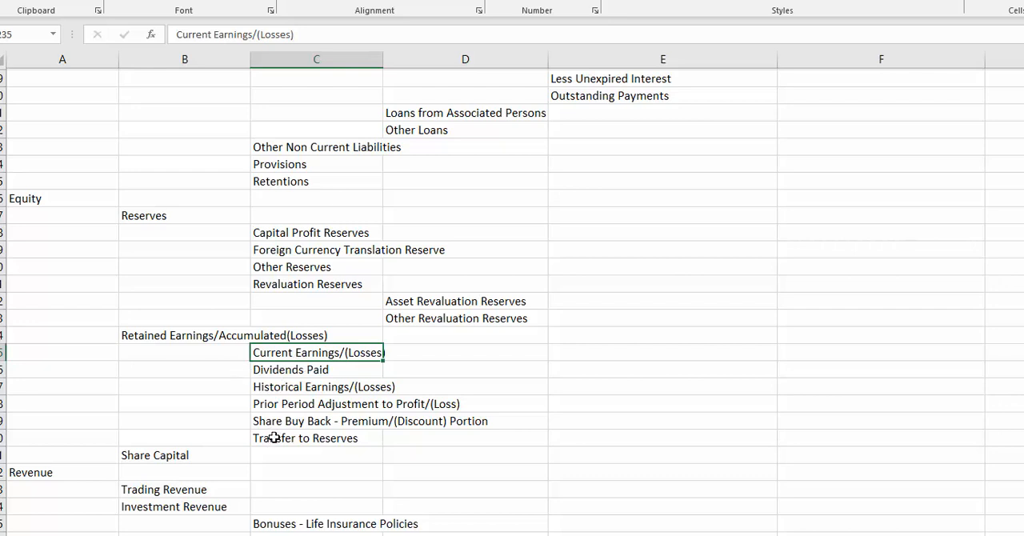
click(320, 367)
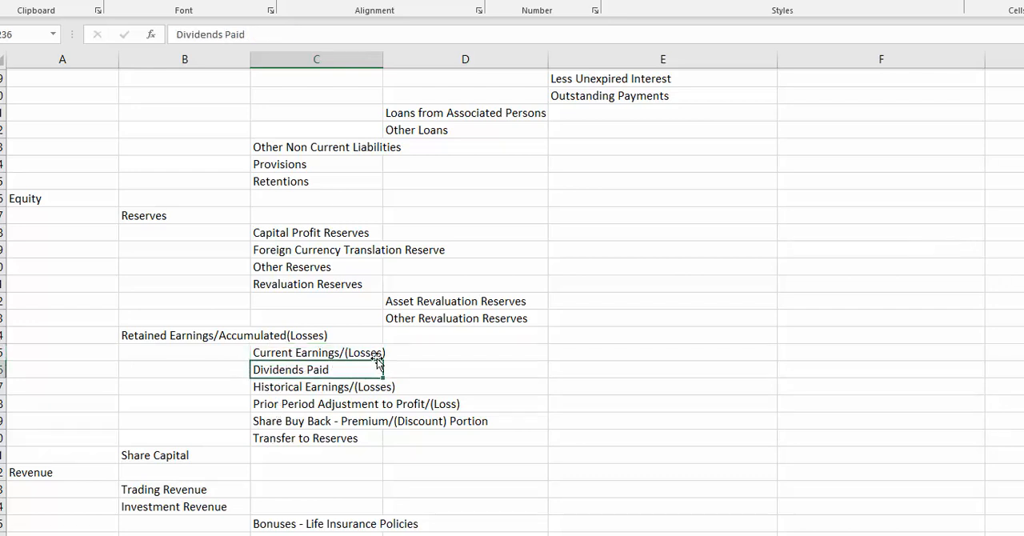
click(293, 406)
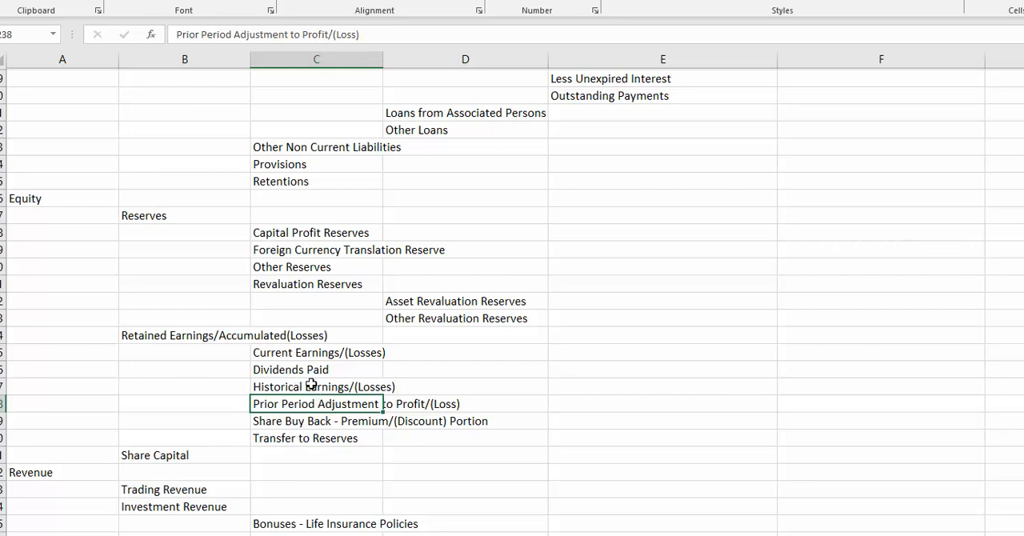
Find the Revenue heading below Equity and select it, followed by Trading Revenue and Investment Revenue.
scroll(311, 384, down, 9)
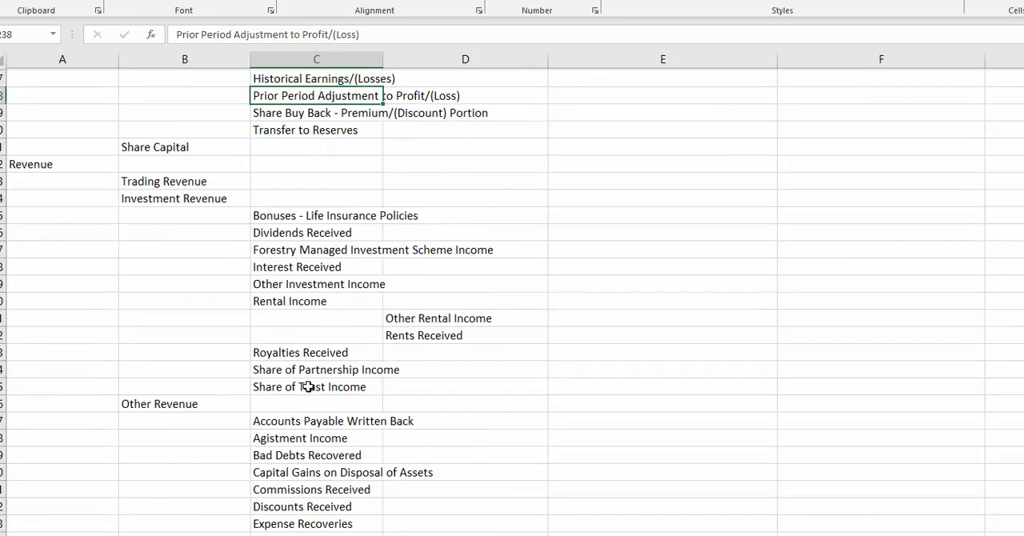
scroll(306, 386, down, 3)
scroll(304, 390, up, 3)
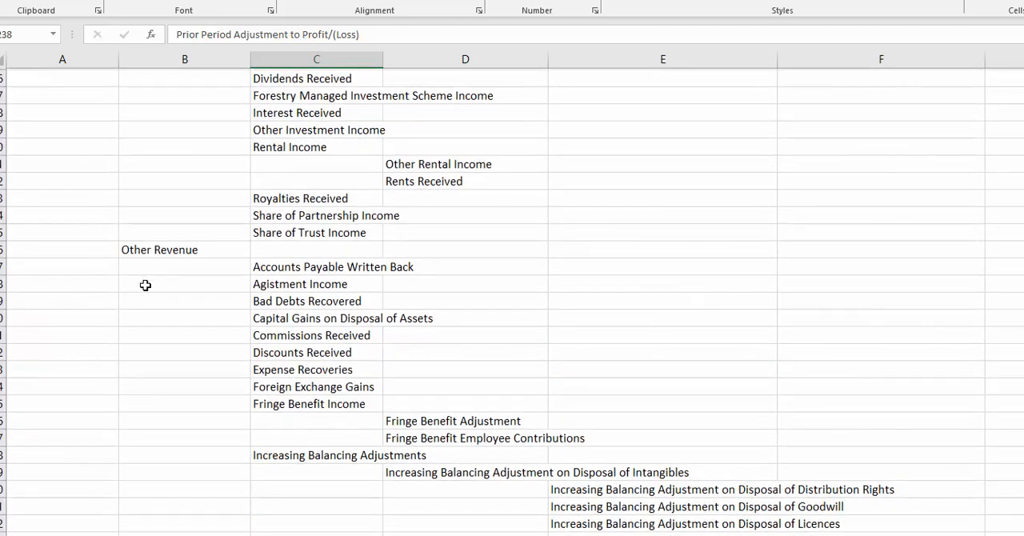
scroll(148, 288, up, 5)
click(48, 217)
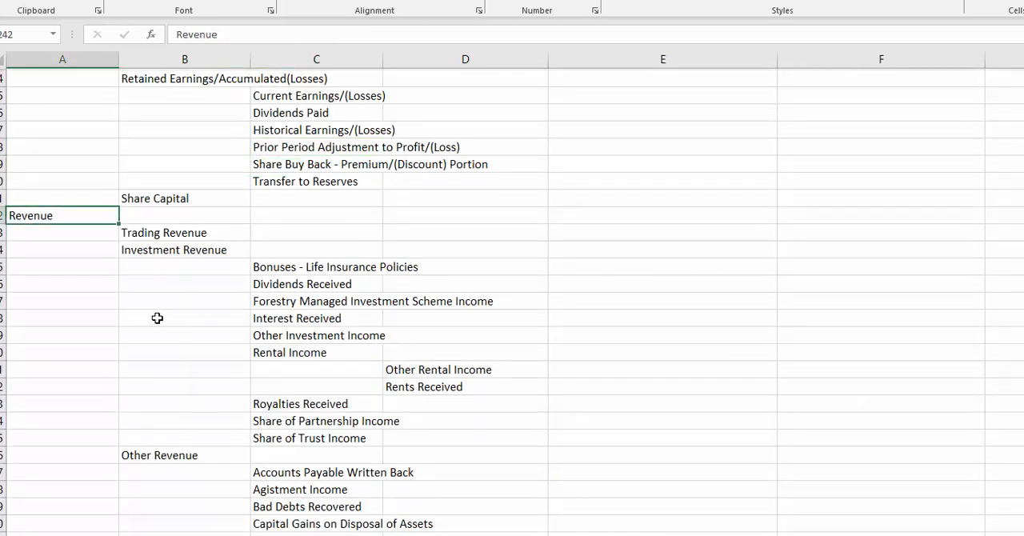
click(153, 233)
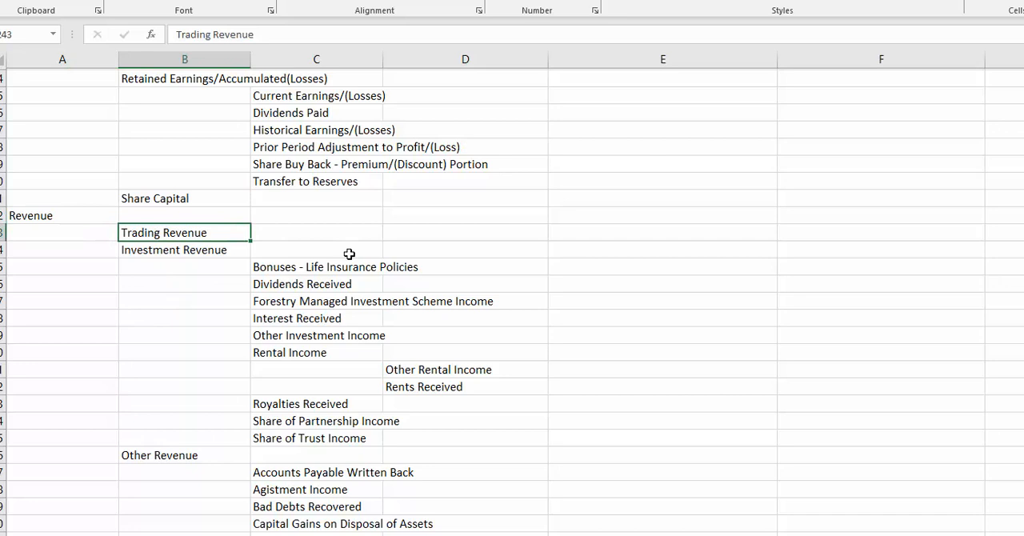
click(159, 251)
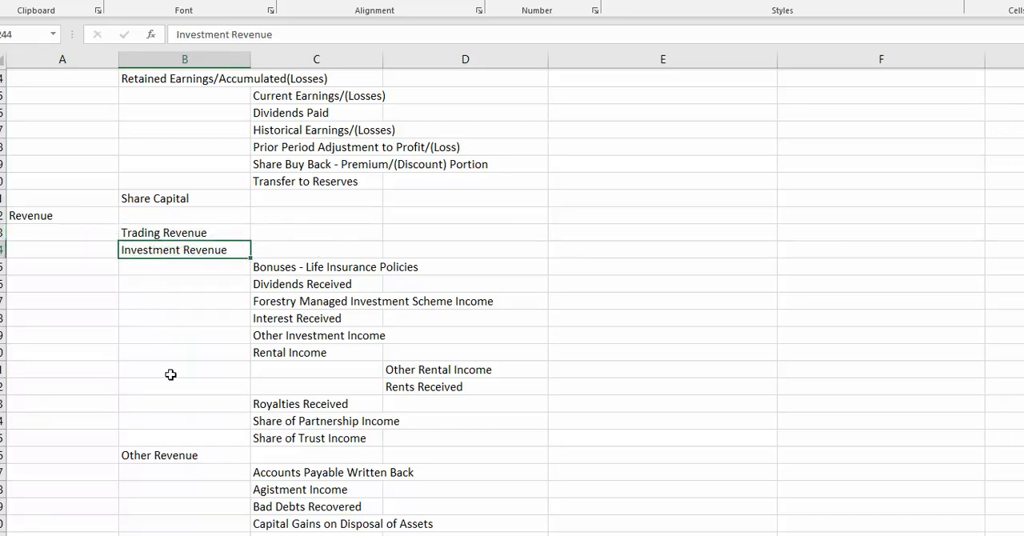
Select the Other Revenue category and look through the income accounts listed beneath it.
scroll(171, 374, down, 2)
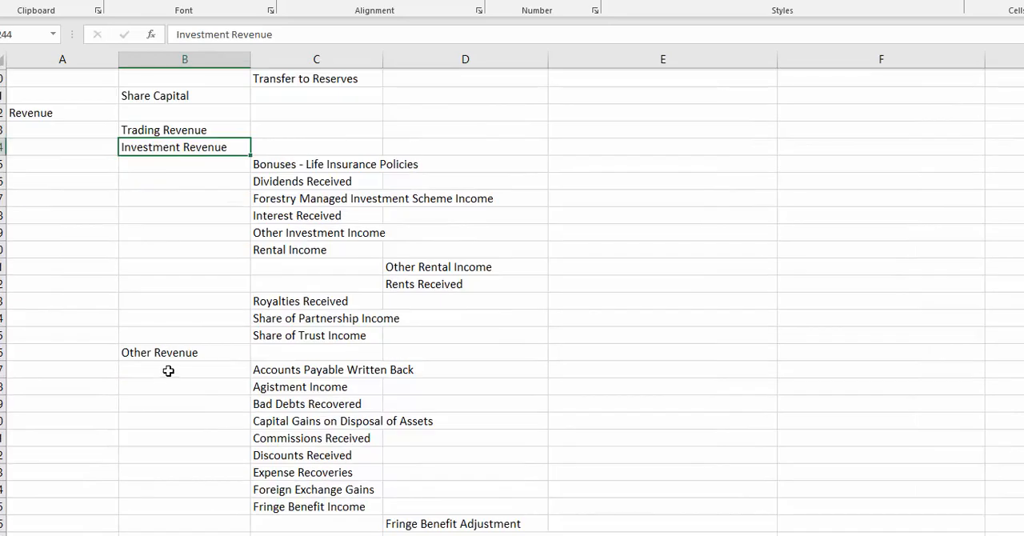
click(162, 351)
scroll(164, 384, down, 1)
scroll(168, 427, down, 4)
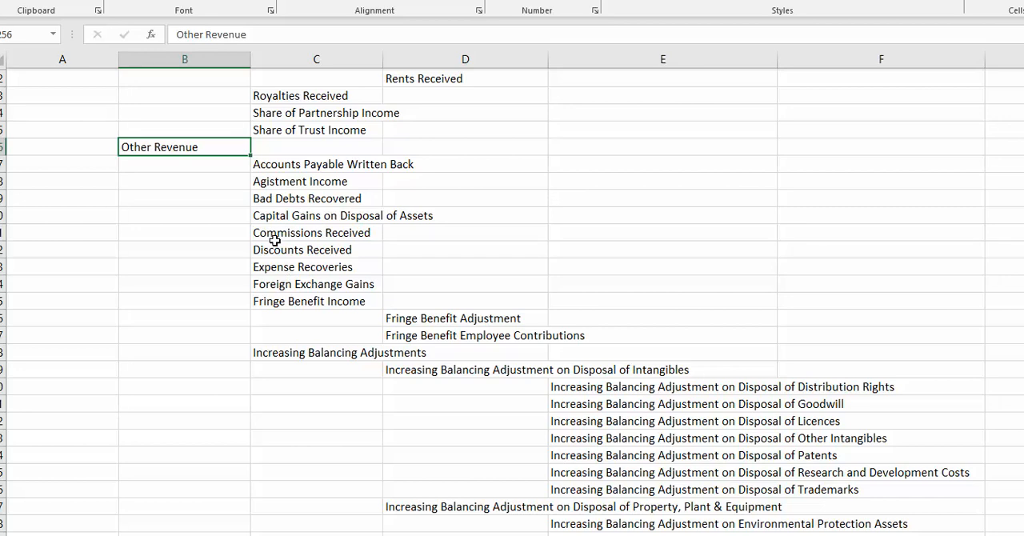
Select Increasing Balancing Adjustments under Other Revenue and look through its accounts from Disposal of Intangibles to Websites & Software.
scroll(297, 350, down, 3)
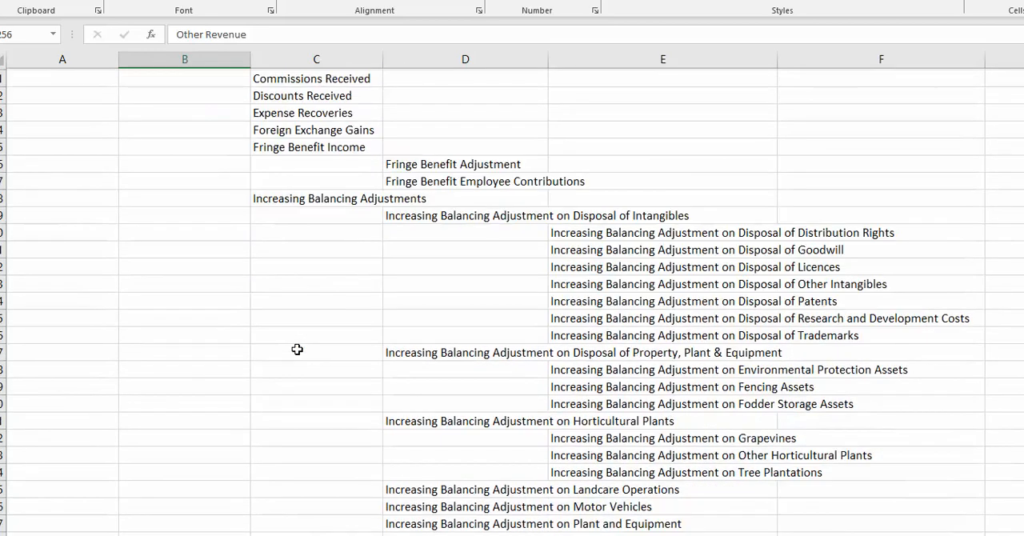
click(278, 200)
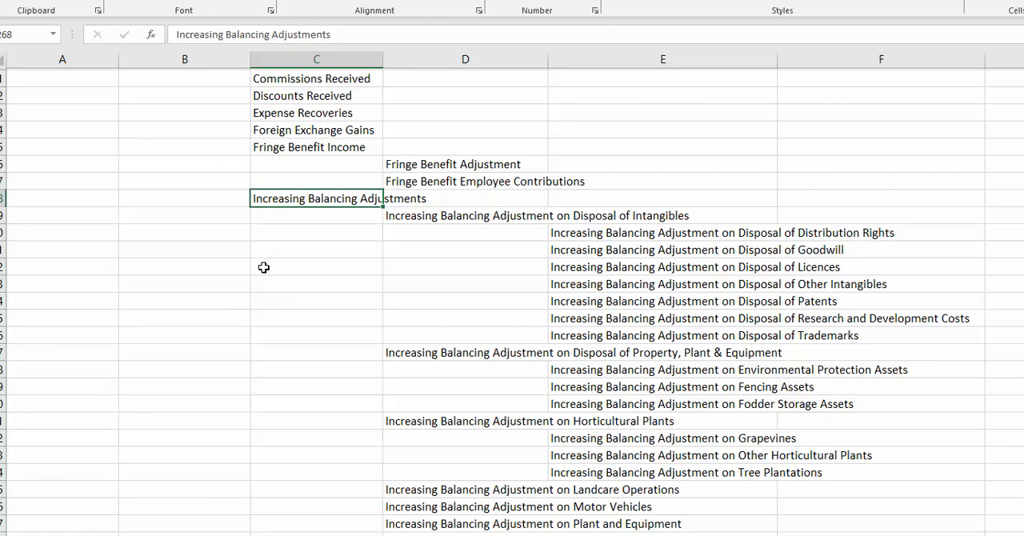
scroll(288, 318, down, 2)
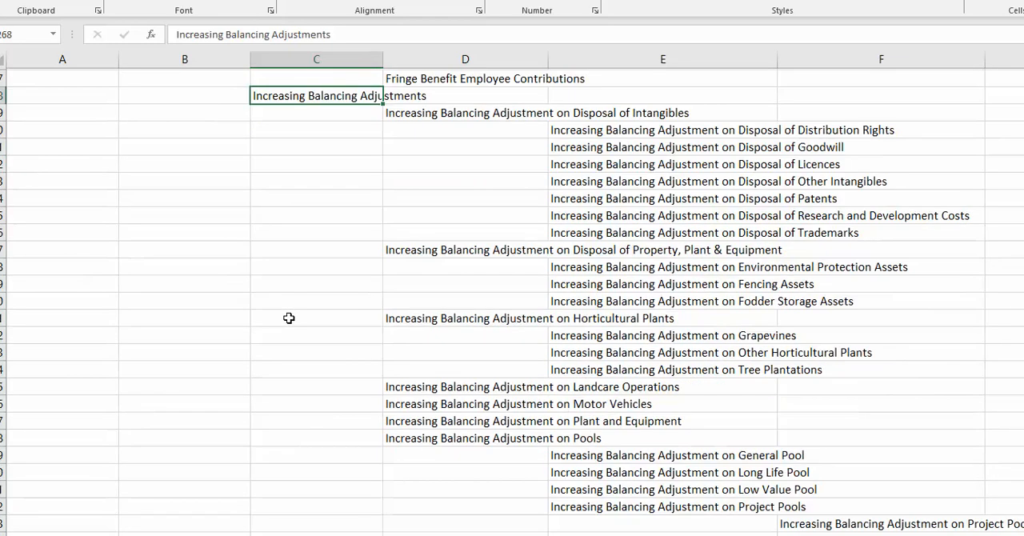
scroll(289, 318, down, 1)
scroll(289, 319, down, 5)
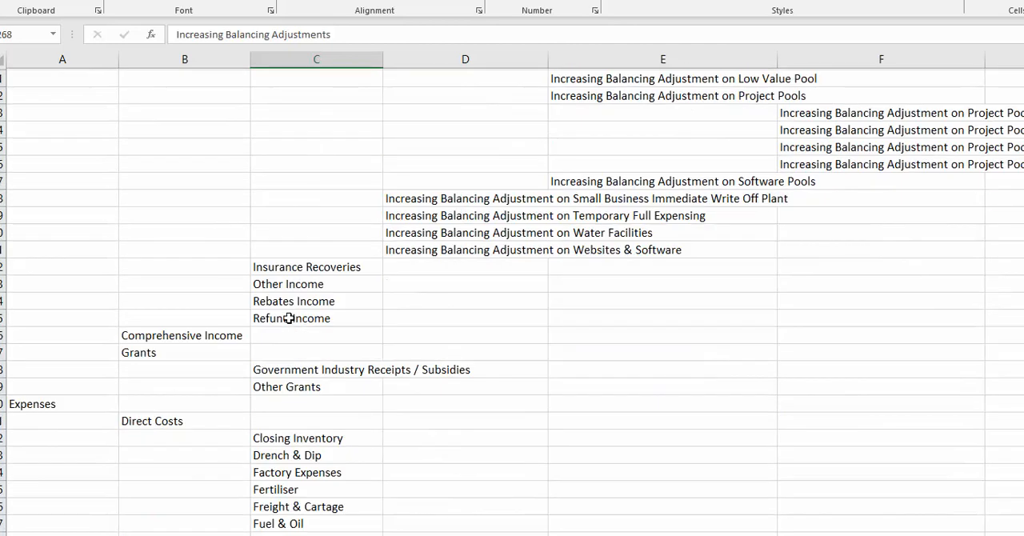
Select Direct Costs under Expenses and look through its accounts, from Closing Inventory to Water Charges.
scroll(288, 318, down, 2)
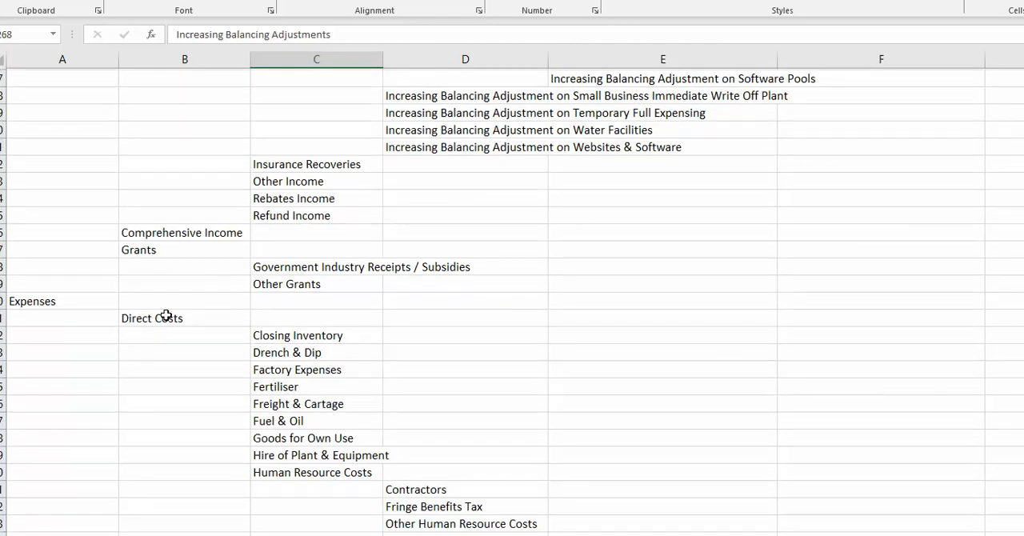
click(165, 316)
scroll(349, 328, down, 3)
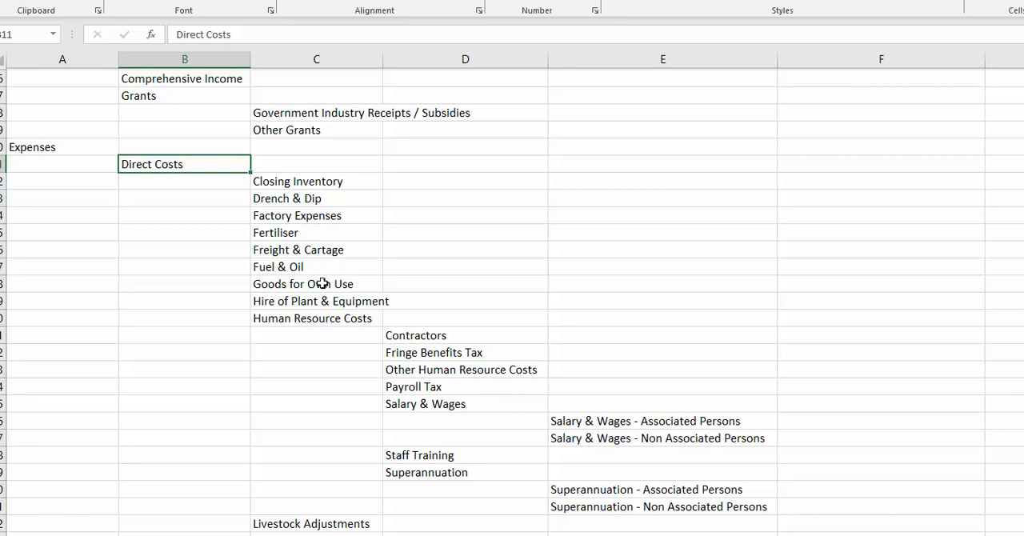
scroll(275, 336, down, 3)
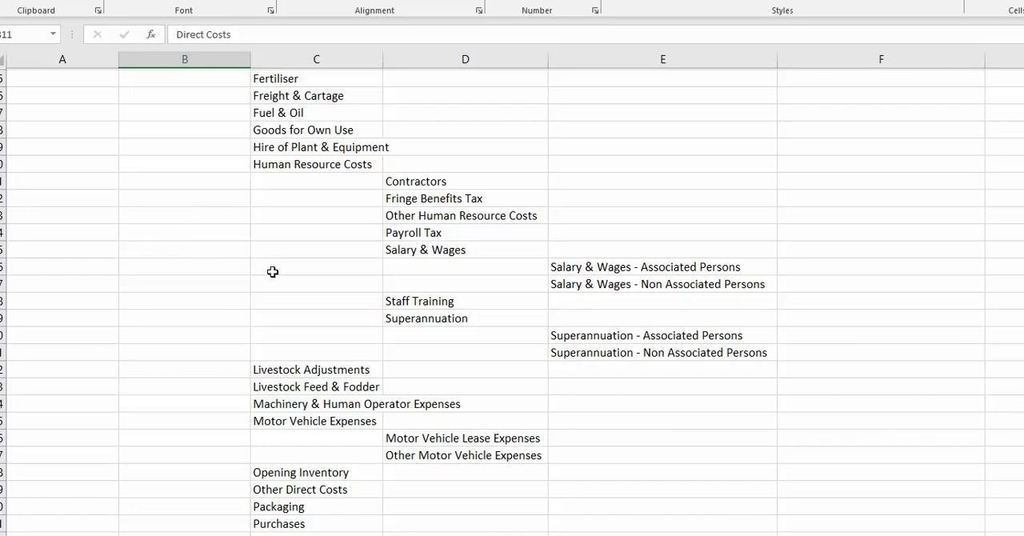
scroll(272, 272, down, 5)
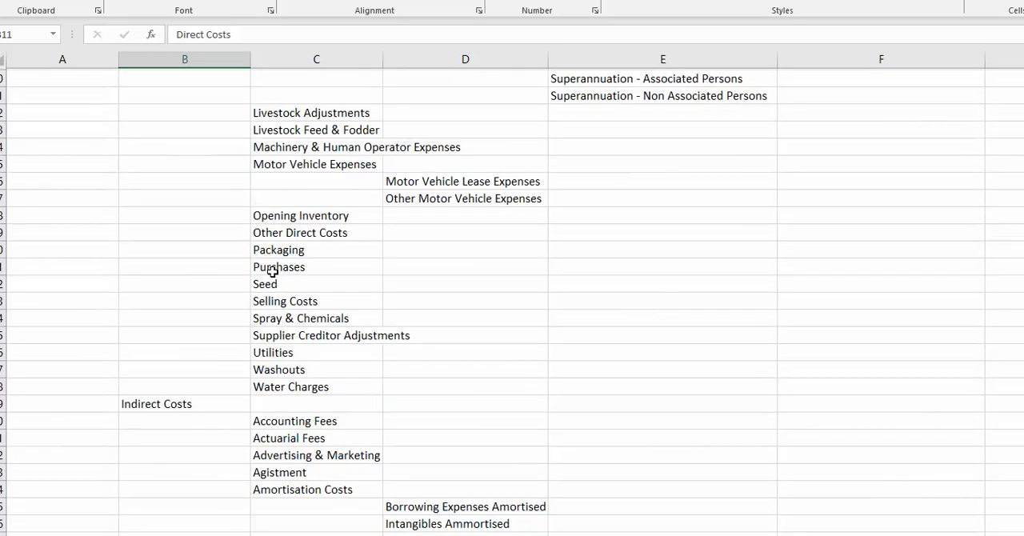
Look through the Indirect Costs accounts, select Decreasing Balancing Adjustments and examine the disposal categories beneath it.
scroll(272, 272, down, 2)
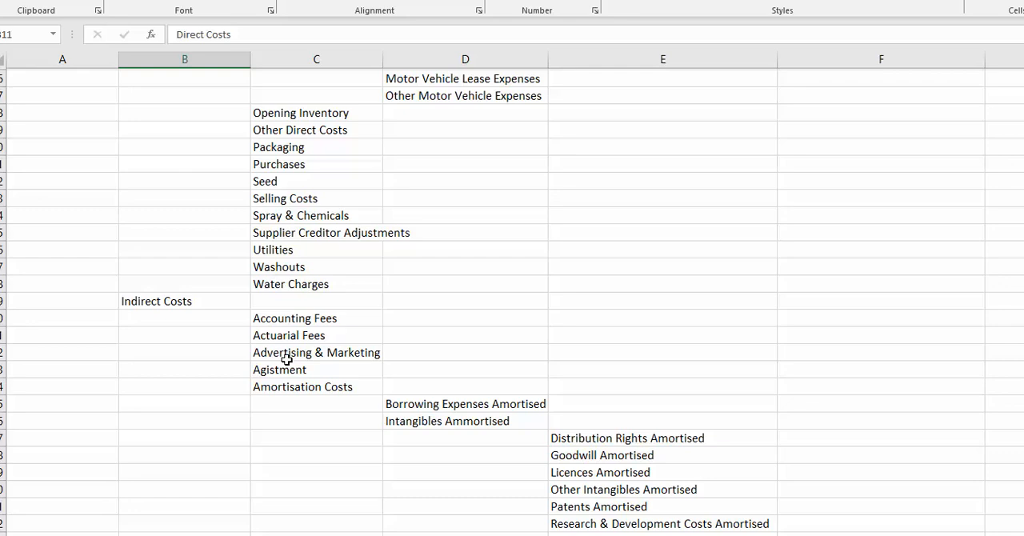
scroll(286, 360, down, 4)
scroll(287, 360, down, 4)
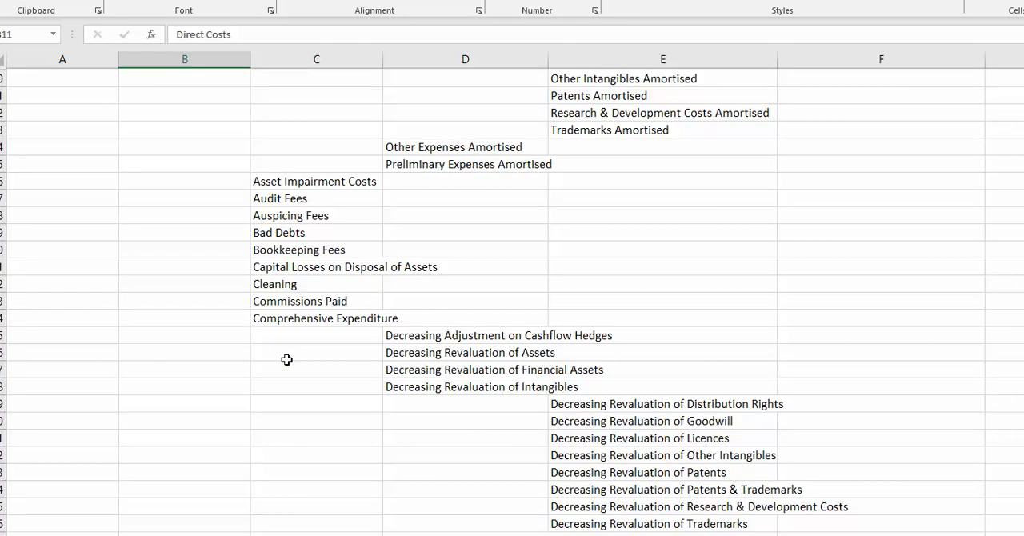
scroll(302, 408, down, 4)
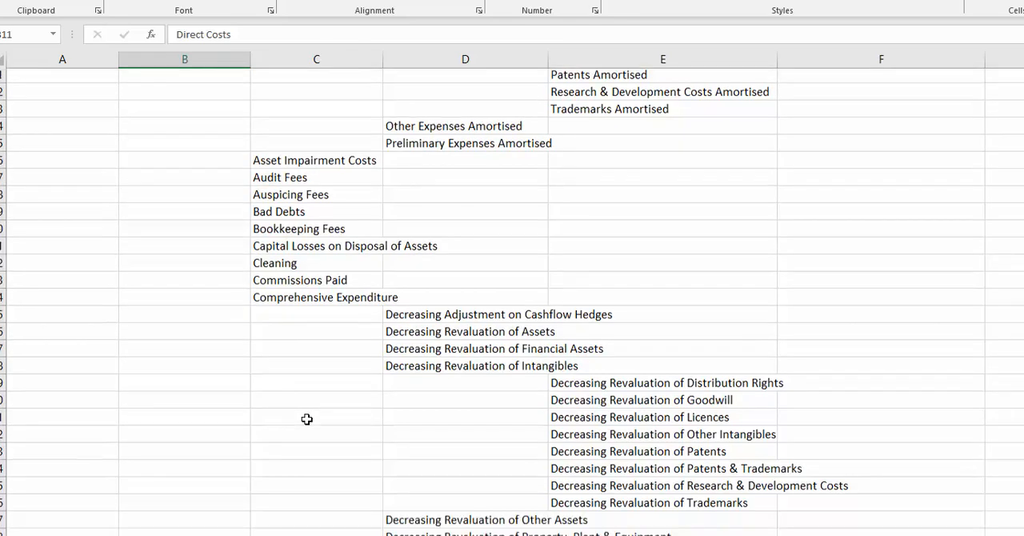
click(267, 404)
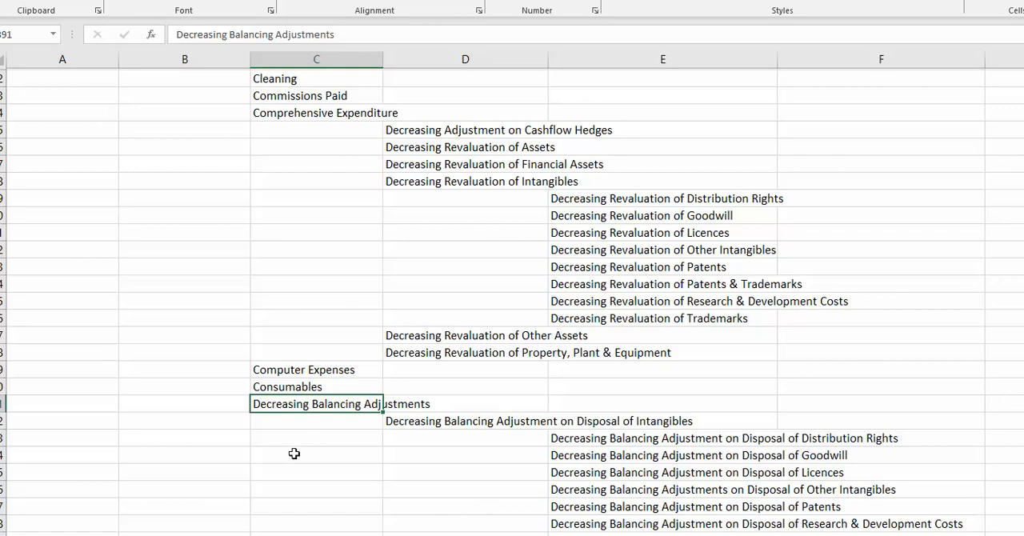
scroll(295, 453, down, 11)
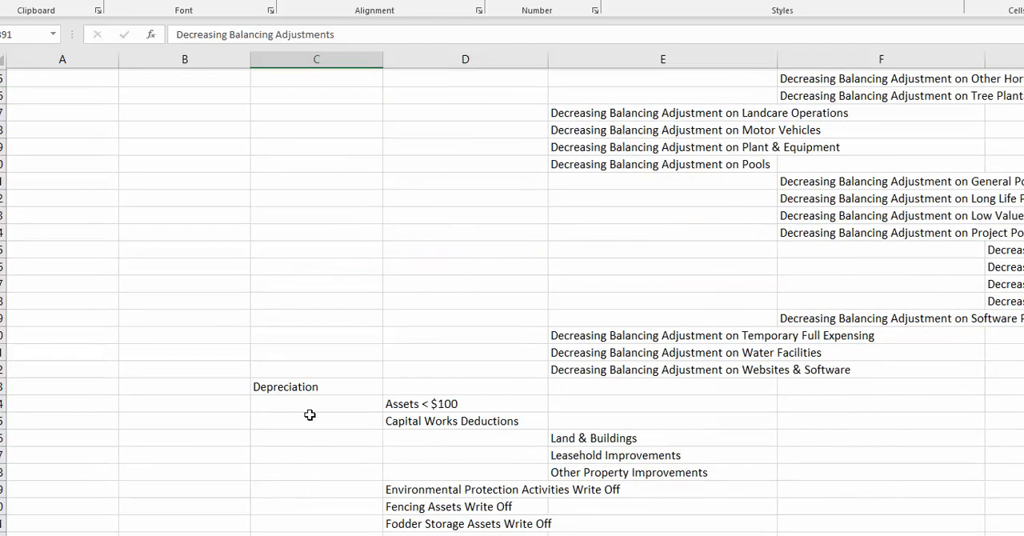
scroll(485, 378, up, 5)
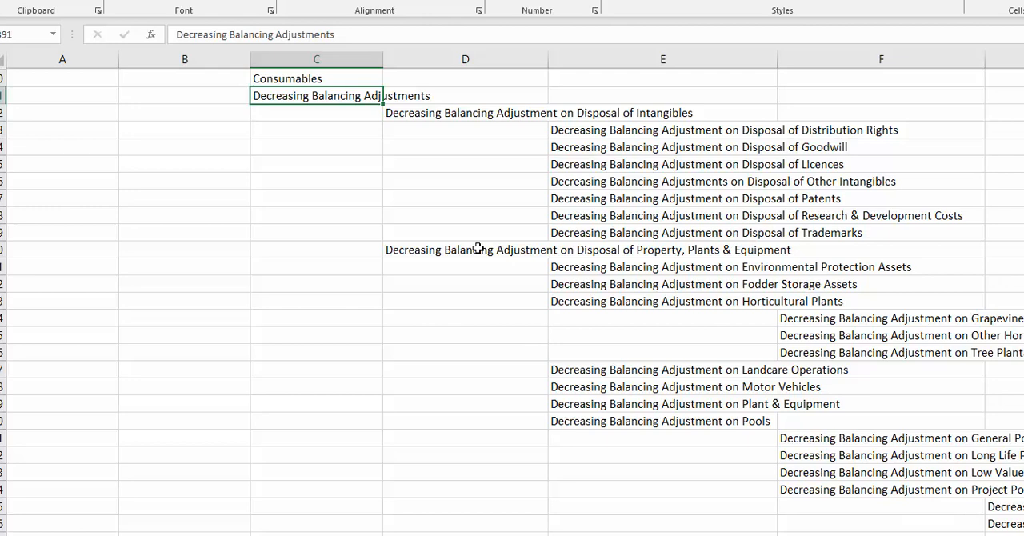
Select Depreciation under Indirect Costs, examine its write-off accounts, and look through the remaining expenses to the end of the chart.
scroll(478, 248, down, 3)
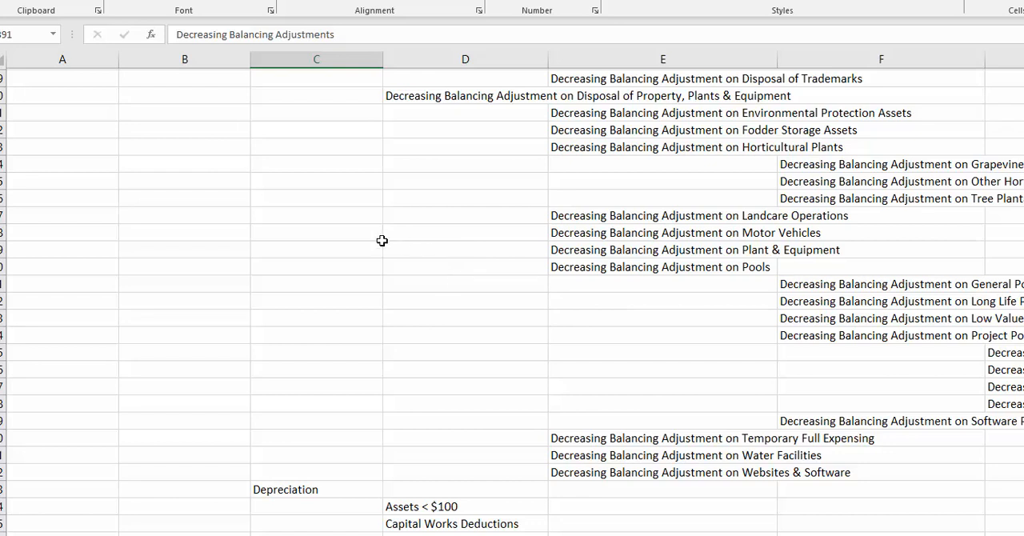
scroll(382, 240, down, 3)
click(314, 336)
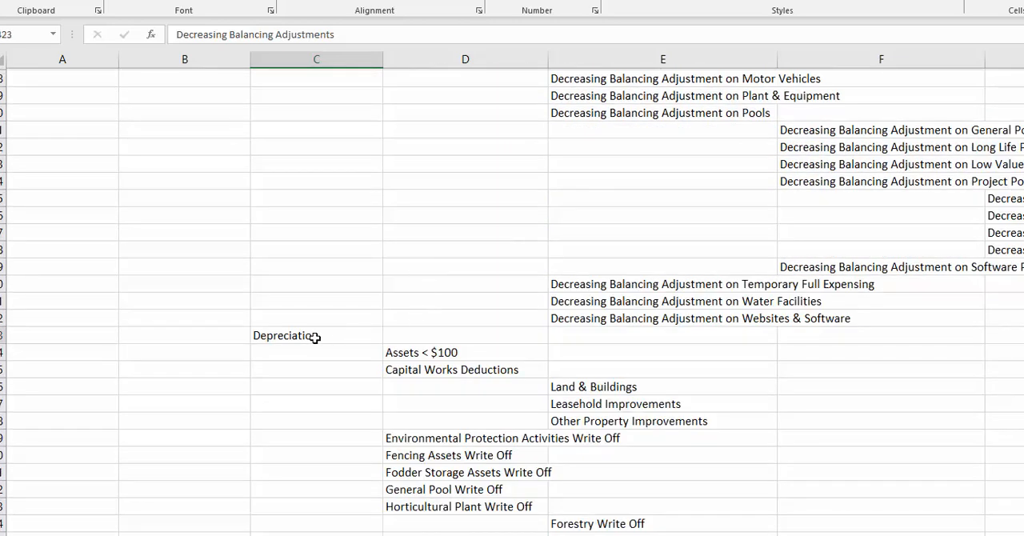
scroll(327, 252, down, 3)
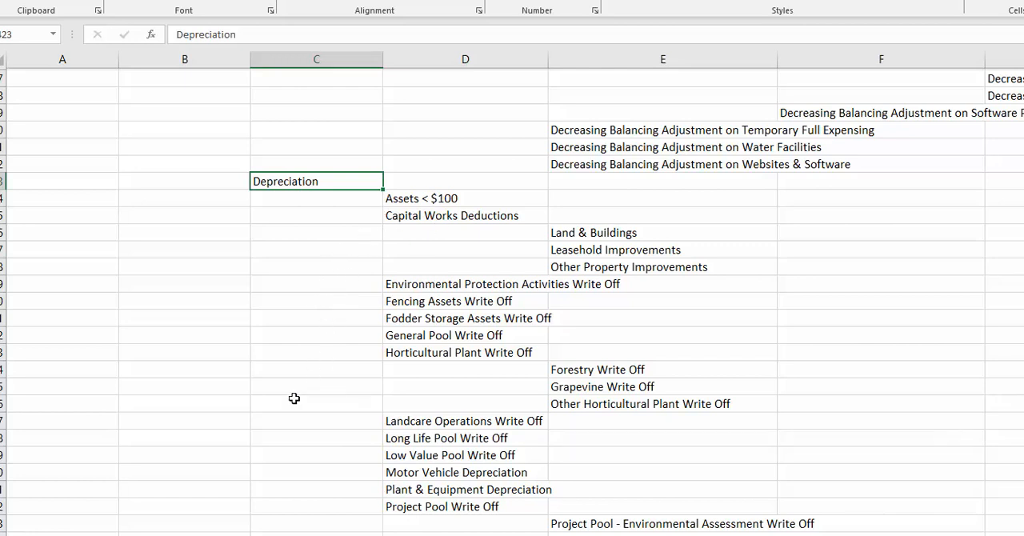
scroll(296, 399, down, 3)
scroll(297, 399, up, 2)
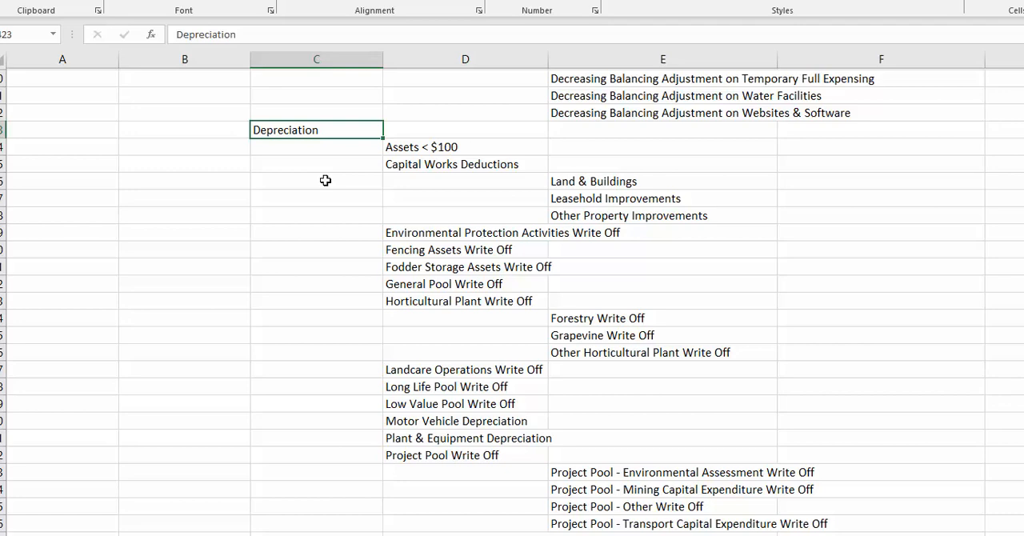
scroll(325, 180, down, 14)
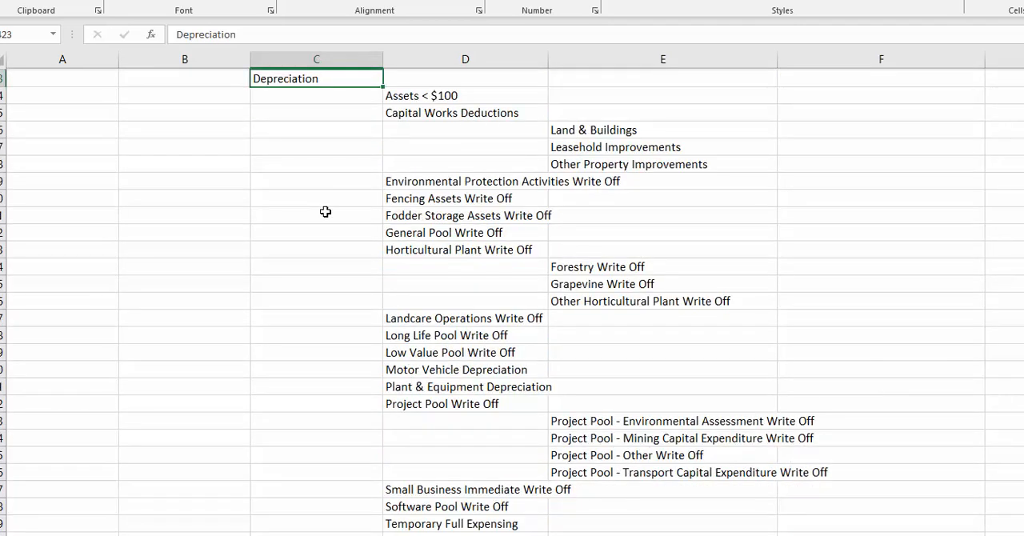
scroll(326, 232, down, 16)
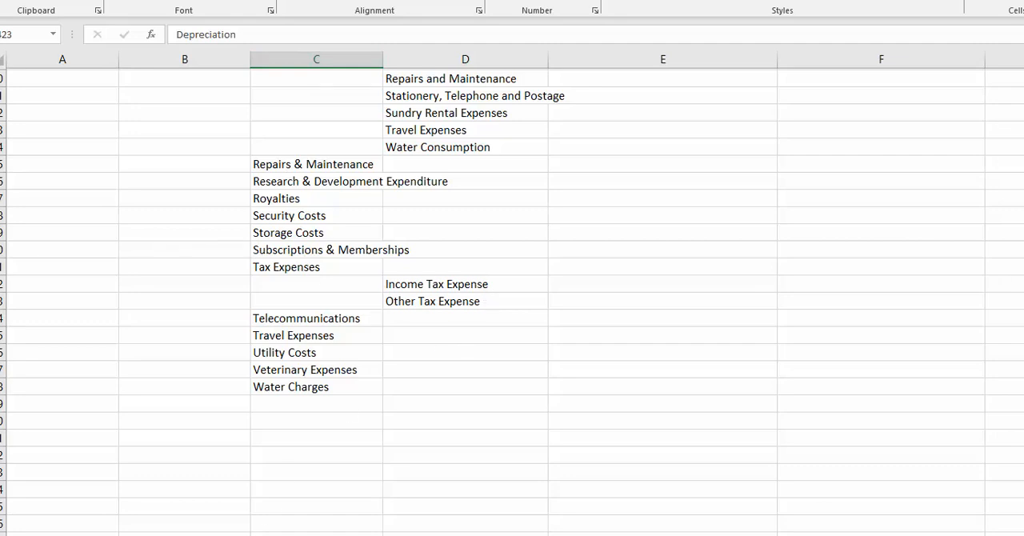
Switch to the Sole Trader sheet, find its Equity section and select the Retained Earnings/Accumulated(Losses) group through Transfer to Reserves.
click(152, 534)
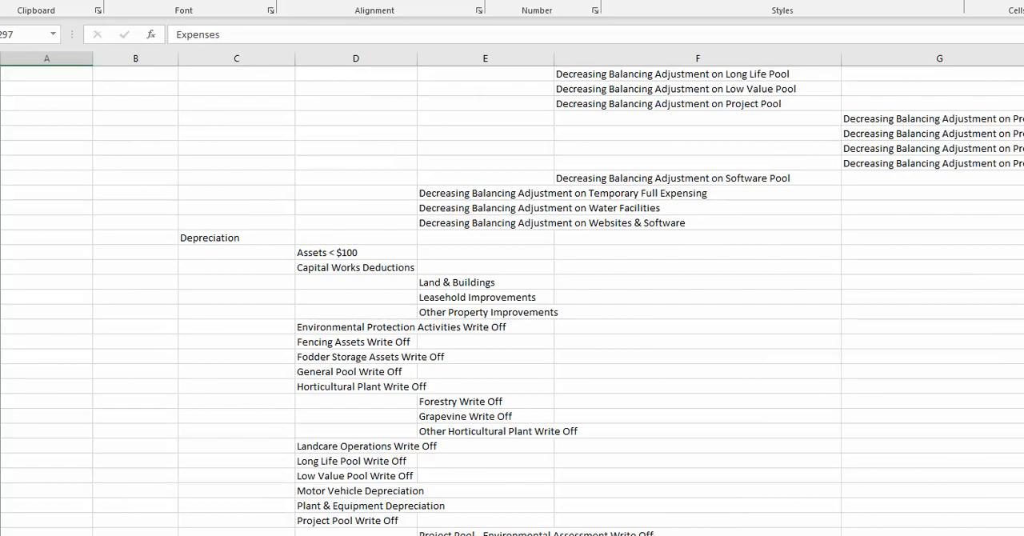
scroll(512, 301, down, 2)
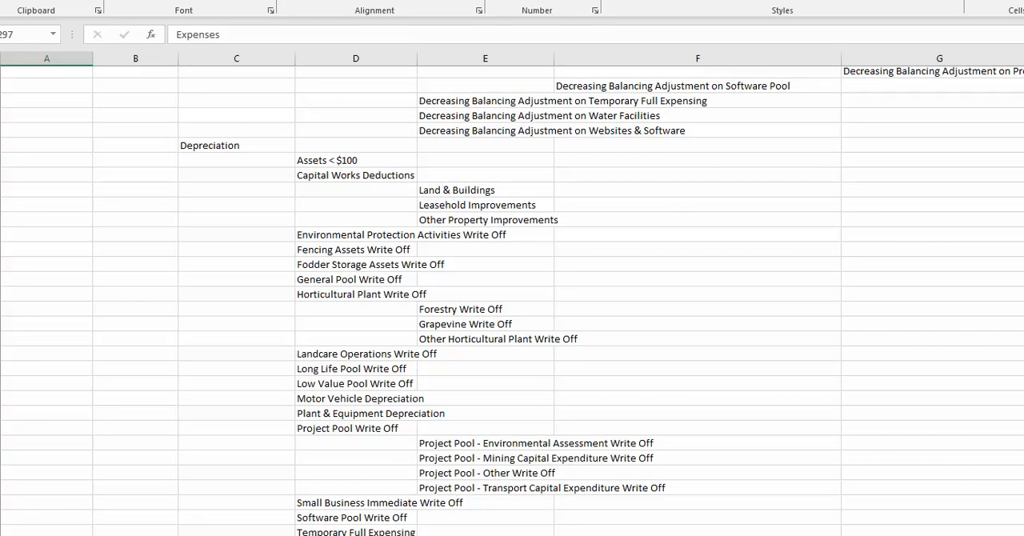
scroll(512, 301, up, 20)
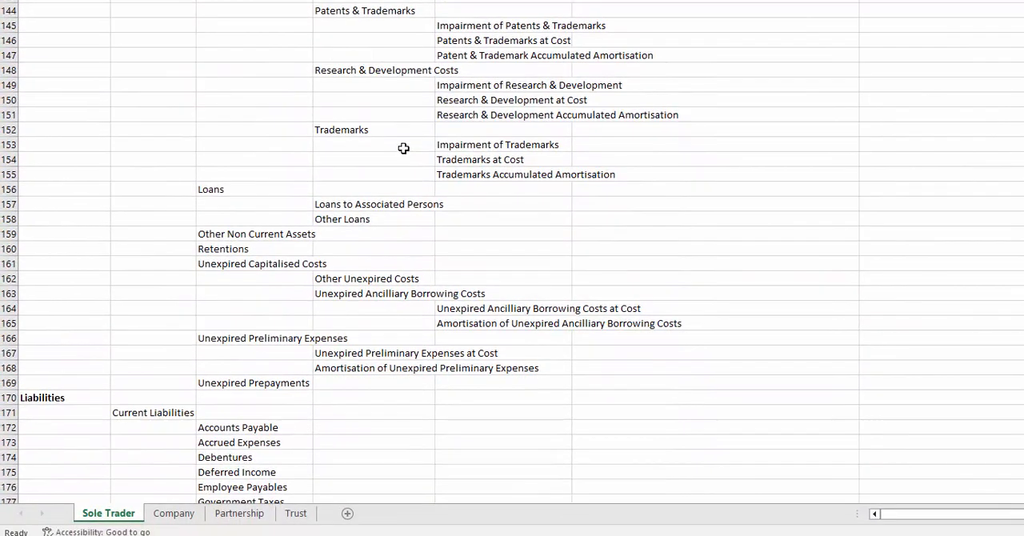
scroll(403, 148, down, 20)
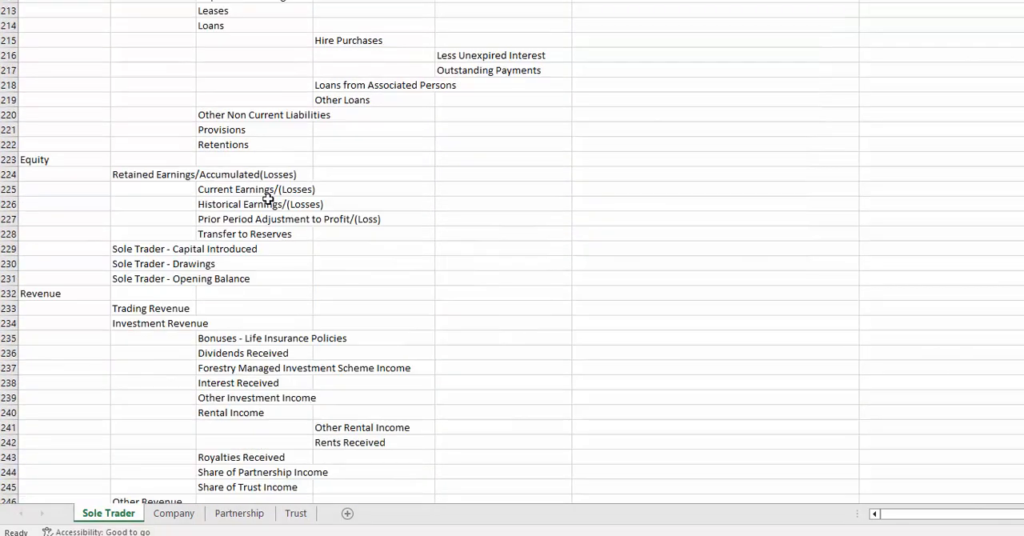
scroll(268, 199, down, 1)
scroll(224, 200, up, 1)
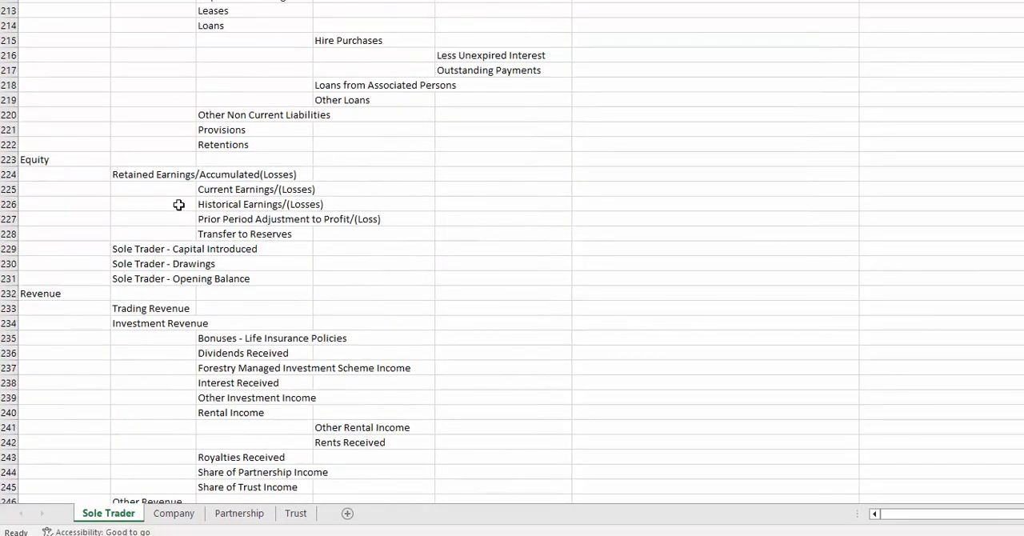
click(50, 158)
drag(137, 173, 308, 233)
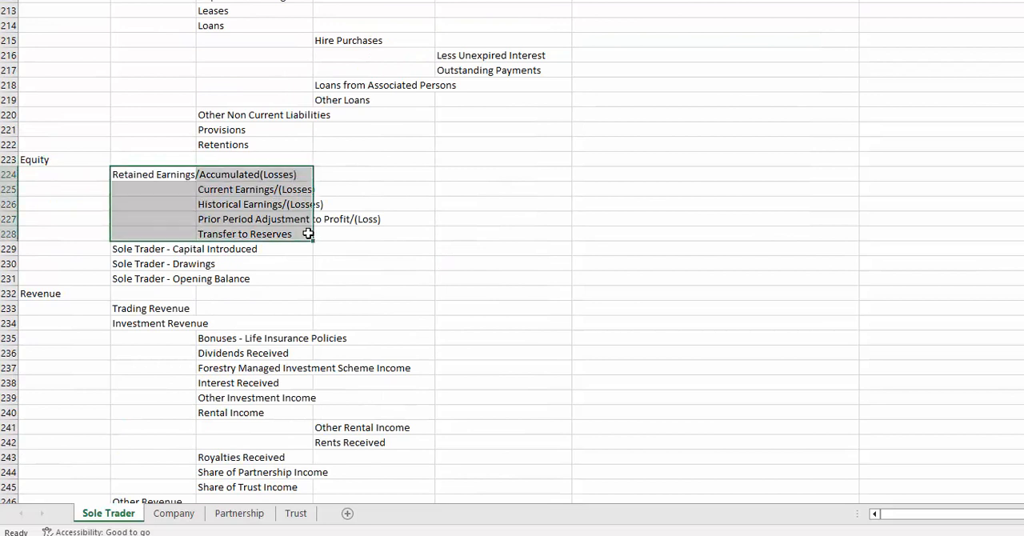
Select the Sole Trader equity accounts one after another: Capital Introduced, Drawings and Opening Balance.
click(125, 249)
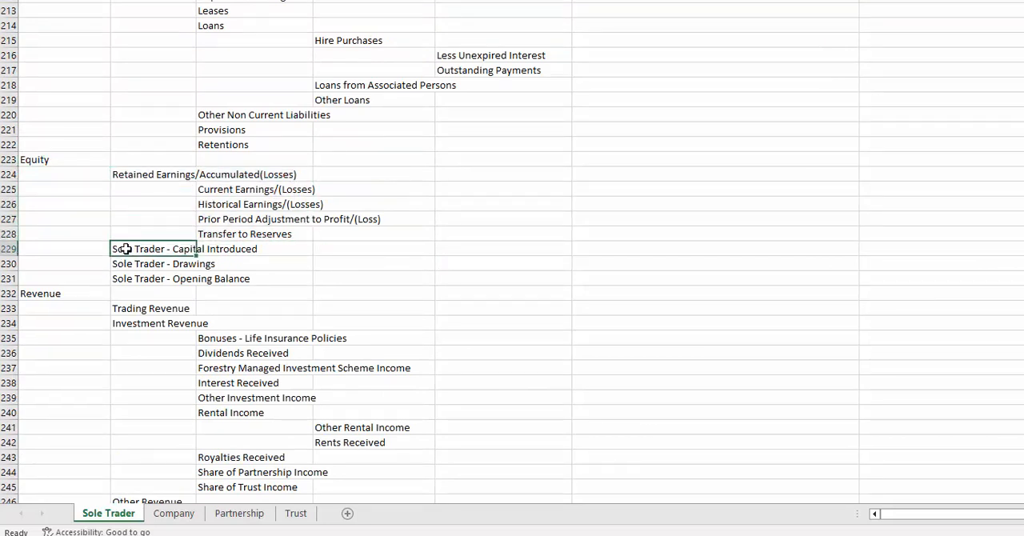
click(135, 264)
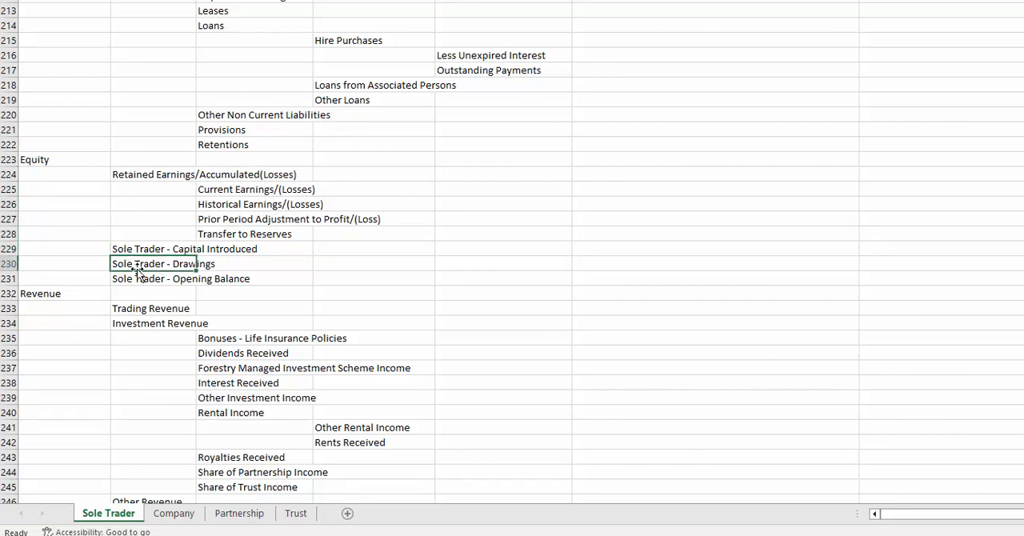
click(155, 279)
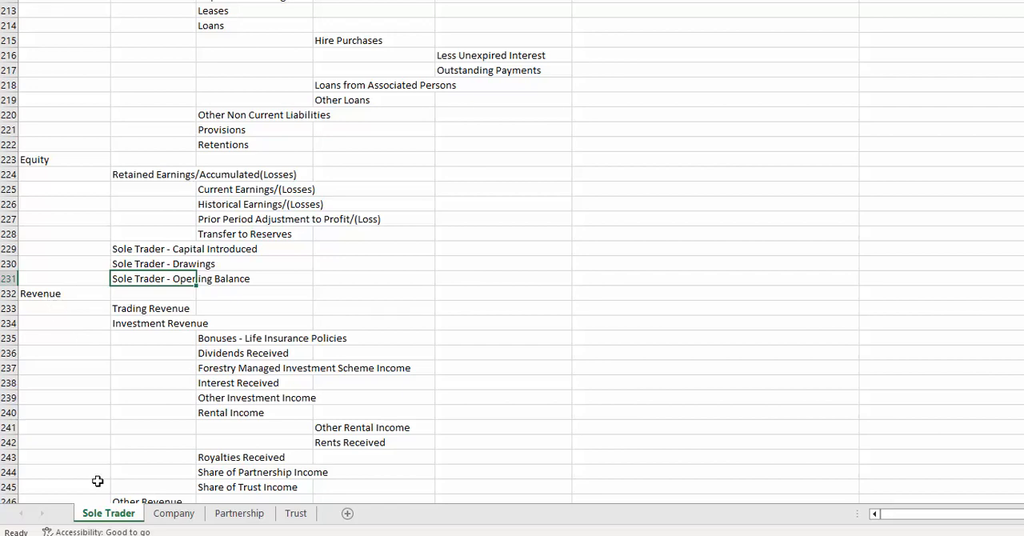
Pass through the Company sheet to the Partnership sheet and select Partners Equity under Equity.
click(164, 515)
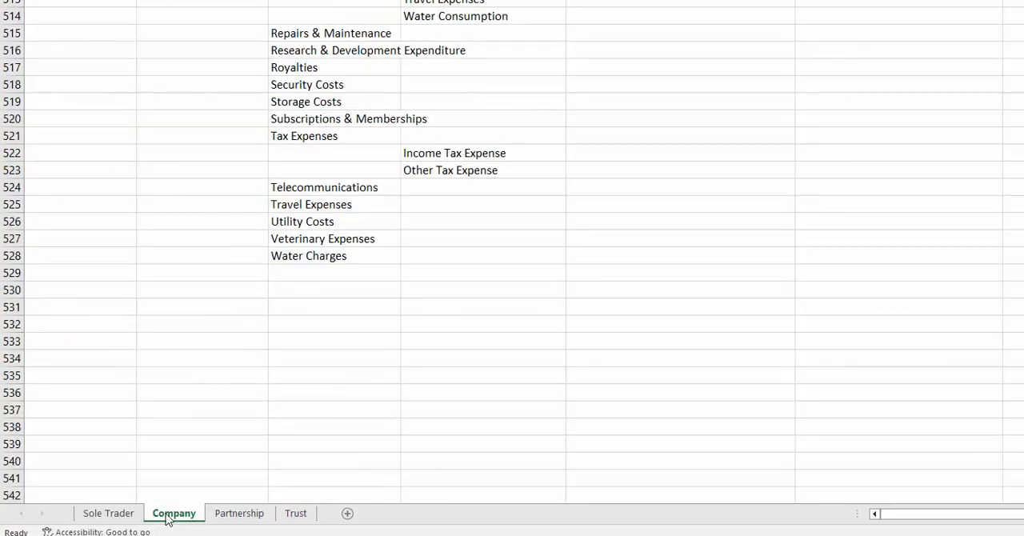
click(232, 514)
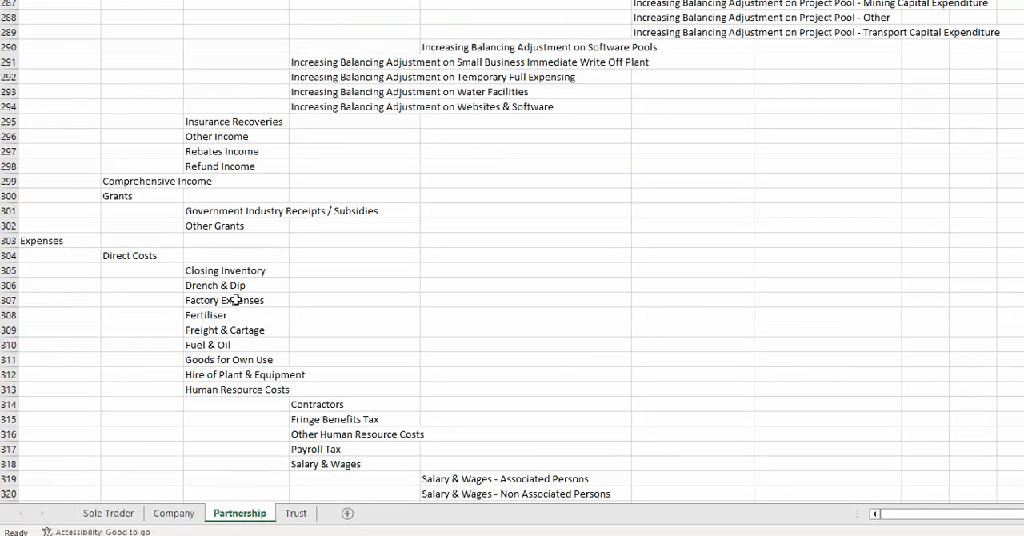
scroll(236, 300, up, 20)
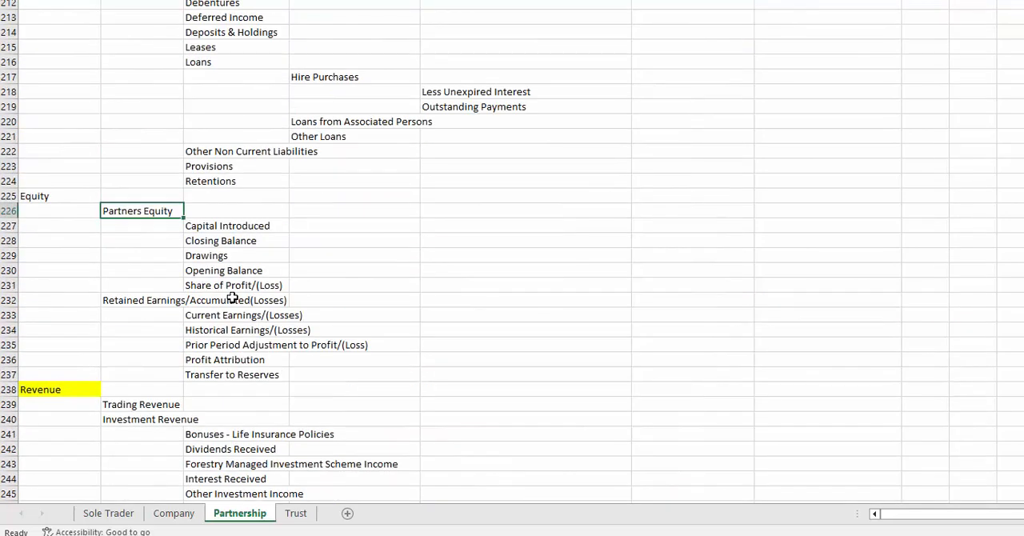
click(160, 181)
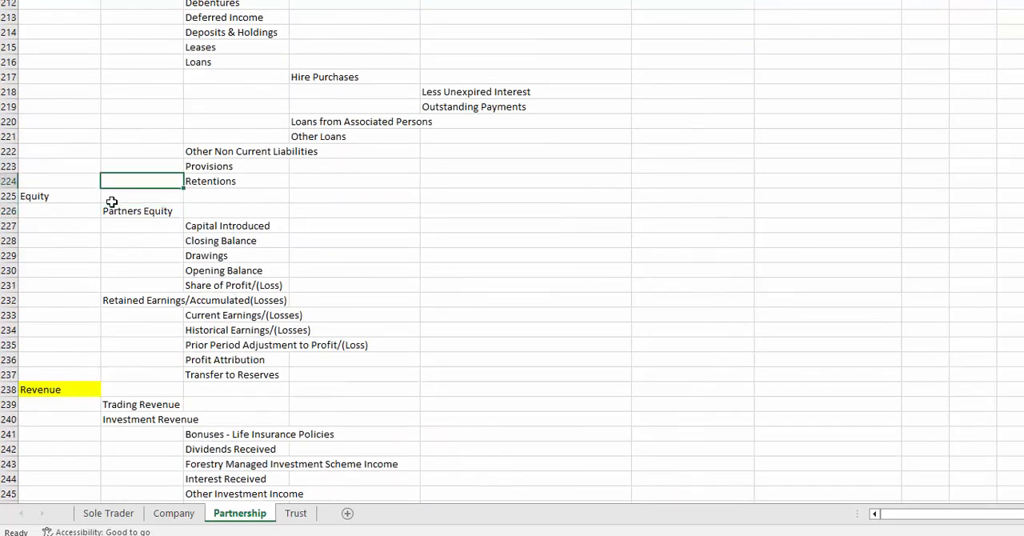
click(55, 199)
click(131, 209)
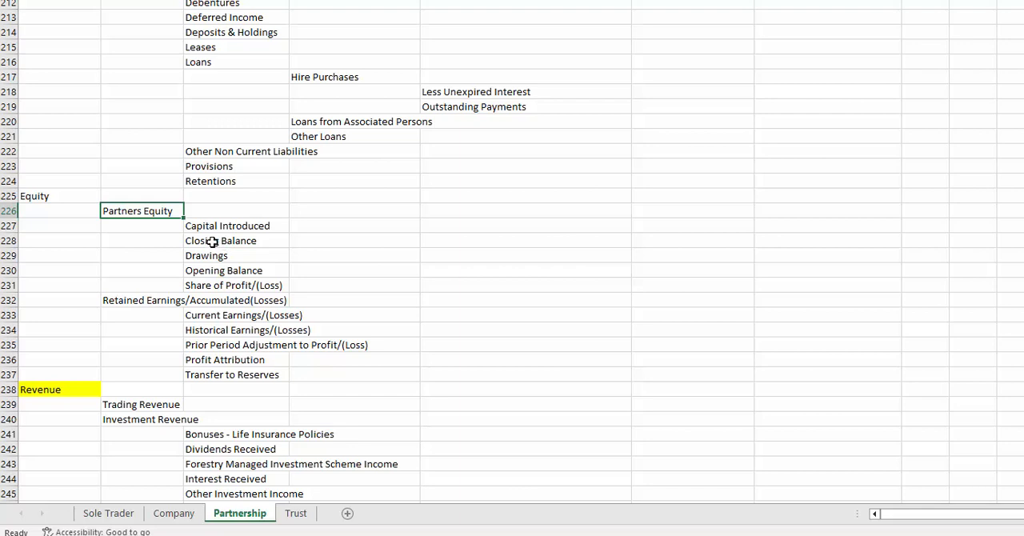
Select the partners' Closing Balance and Retained Earnings/Accumulated(Losses) in turn, and look on through the Revenue accounts.
click(212, 243)
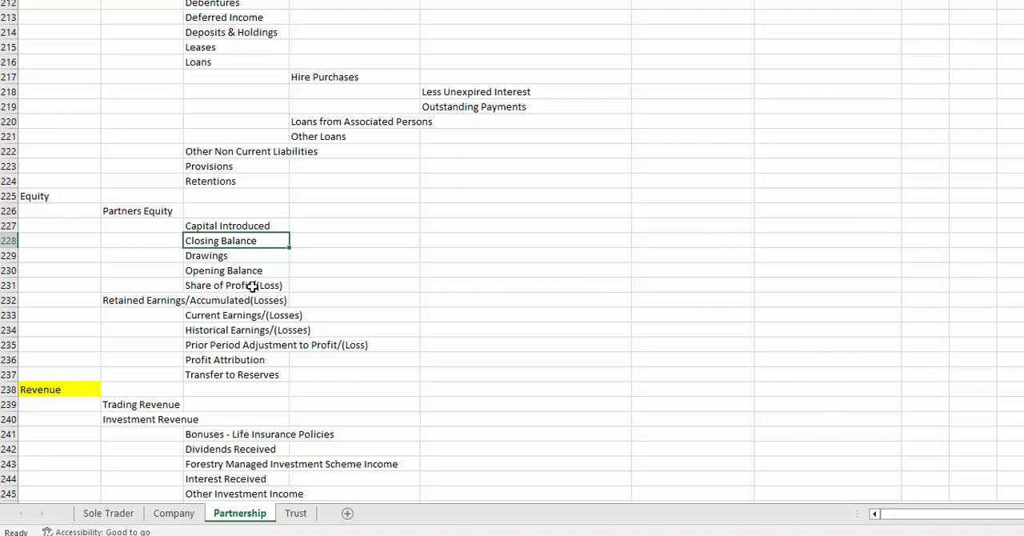
click(138, 300)
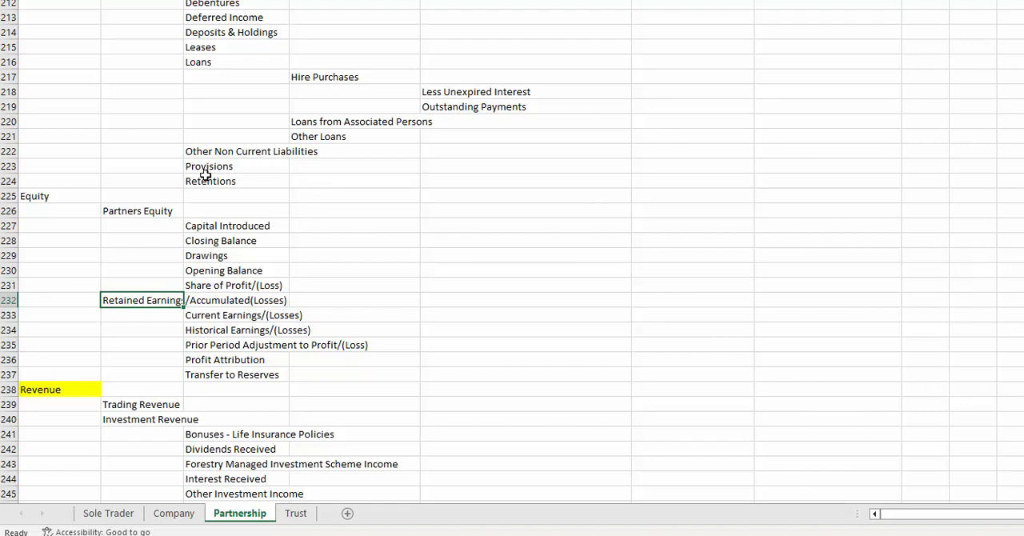
scroll(160, 316, down, 2)
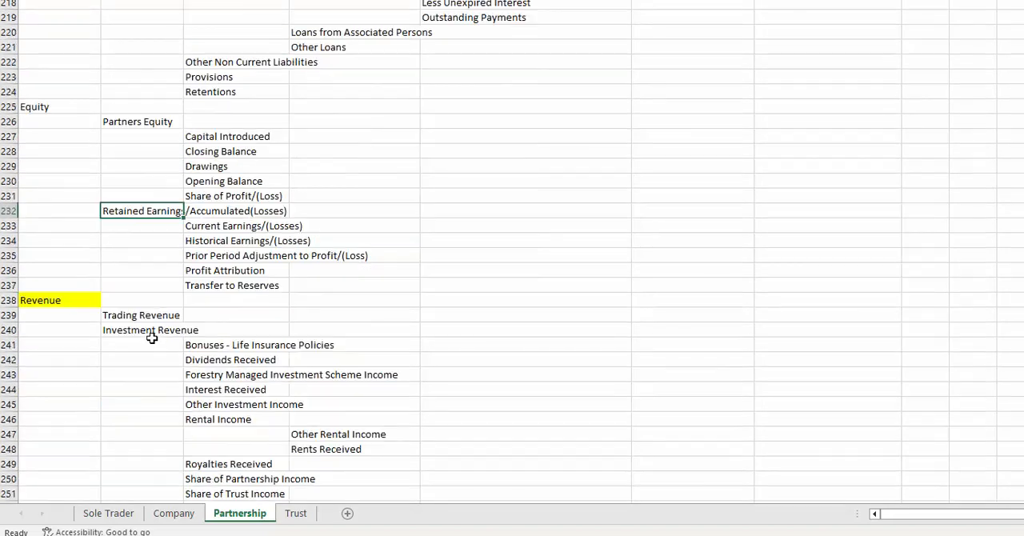
scroll(163, 212, down, 1)
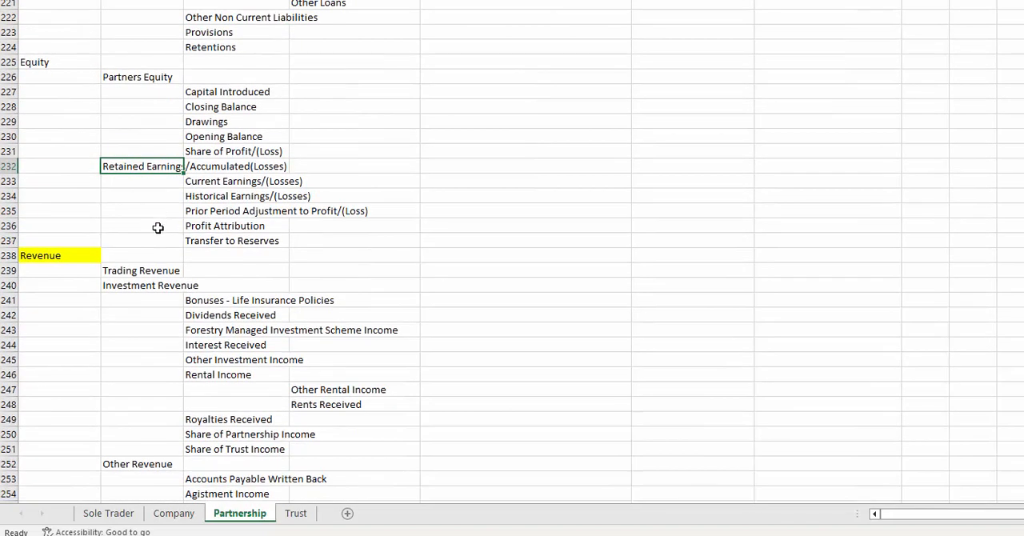
Open the Trust sheet, look through its chart to the Equity section, and select Equity and Settled Sum in turn.
click(295, 514)
scroll(288, 220, down, 7)
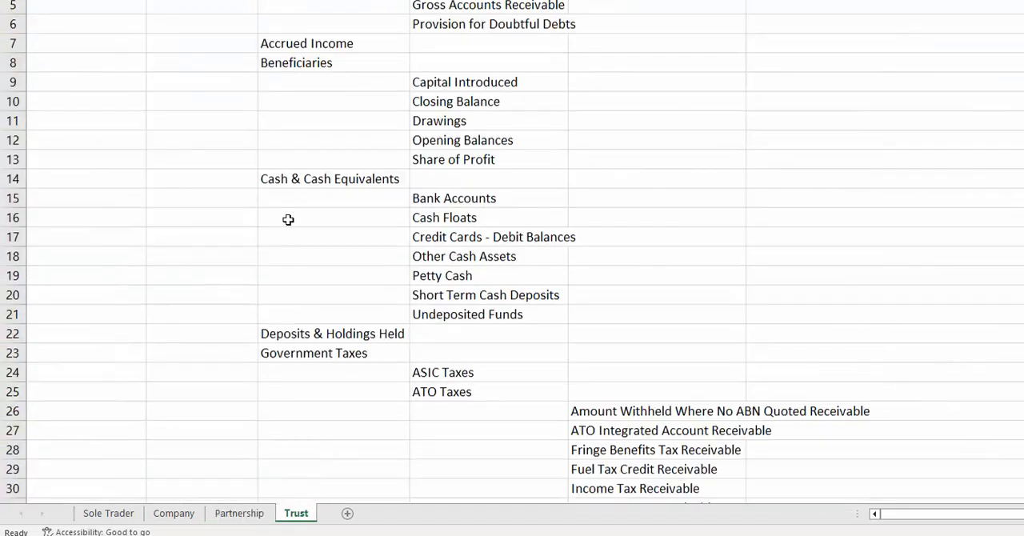
scroll(288, 219, down, 20)
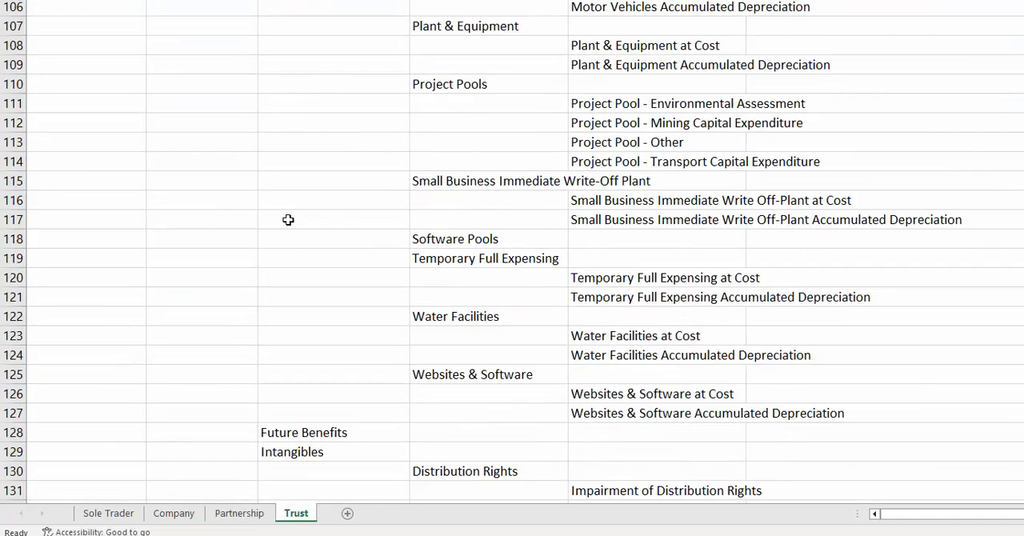
scroll(293, 228, down, 20)
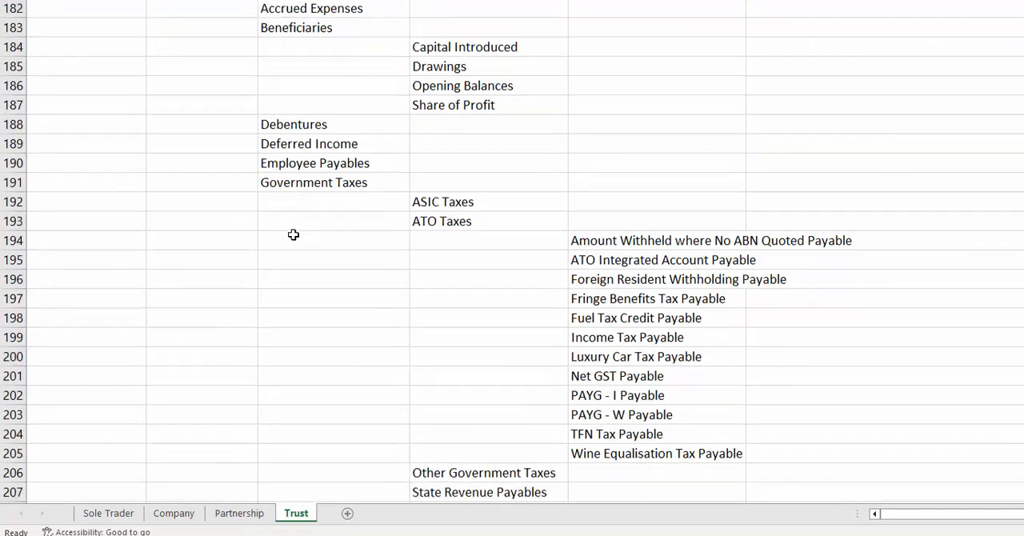
scroll(294, 235, down, 12)
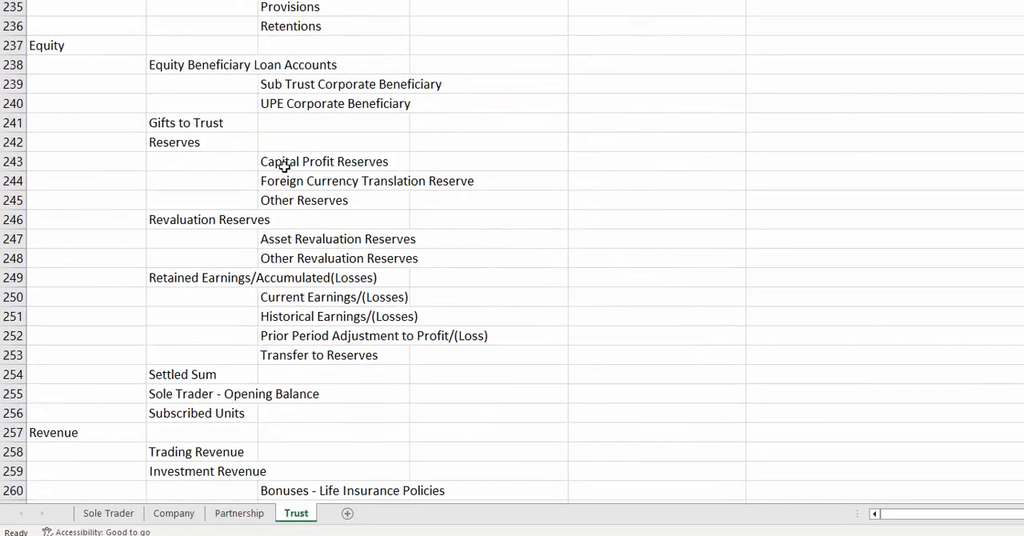
click(88, 47)
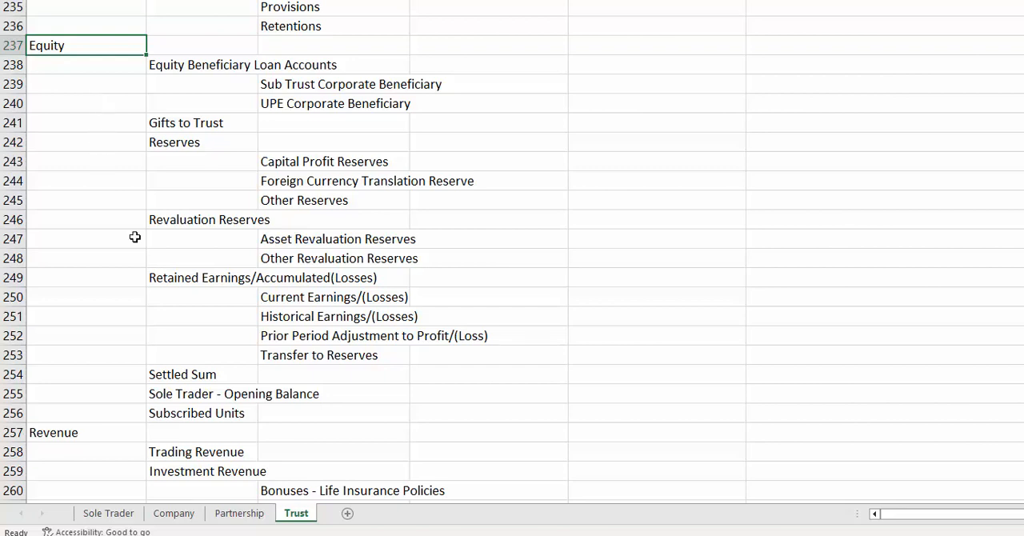
click(180, 374)
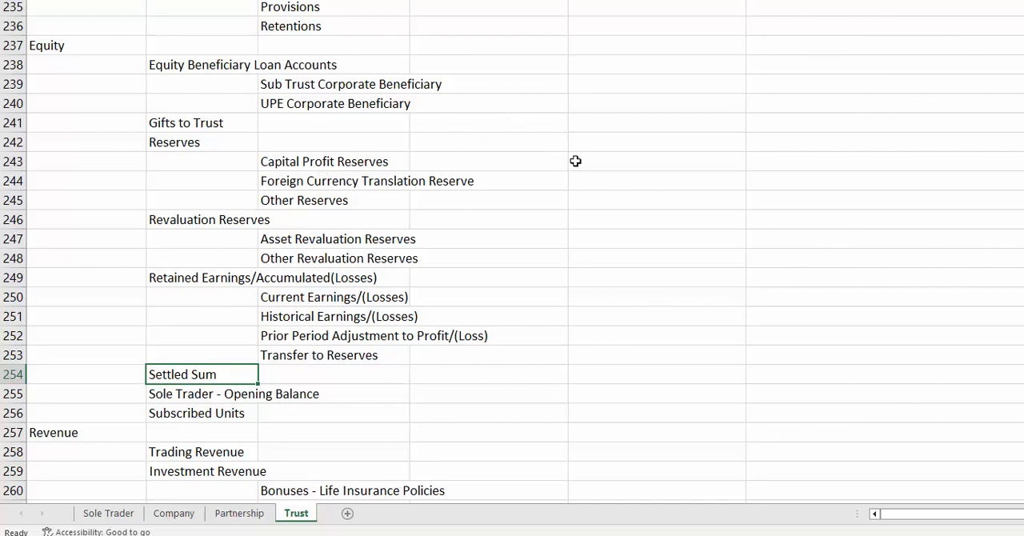
Look back up the Trust chart from Equity through liabilities and non-current assets to the Beneficiaries accounts under current assets.
scroll(575, 161, up, 6)
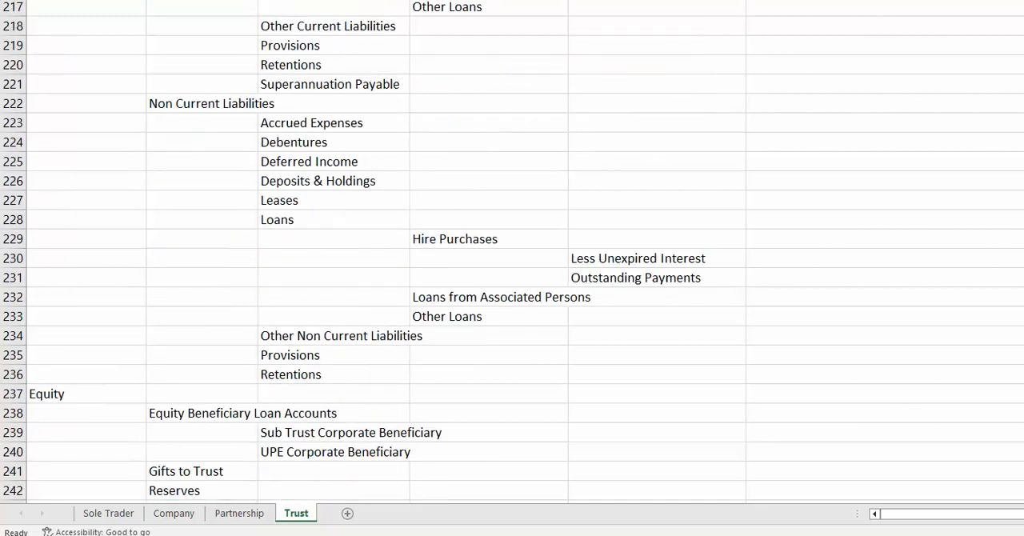
scroll(512, 251, up, 1)
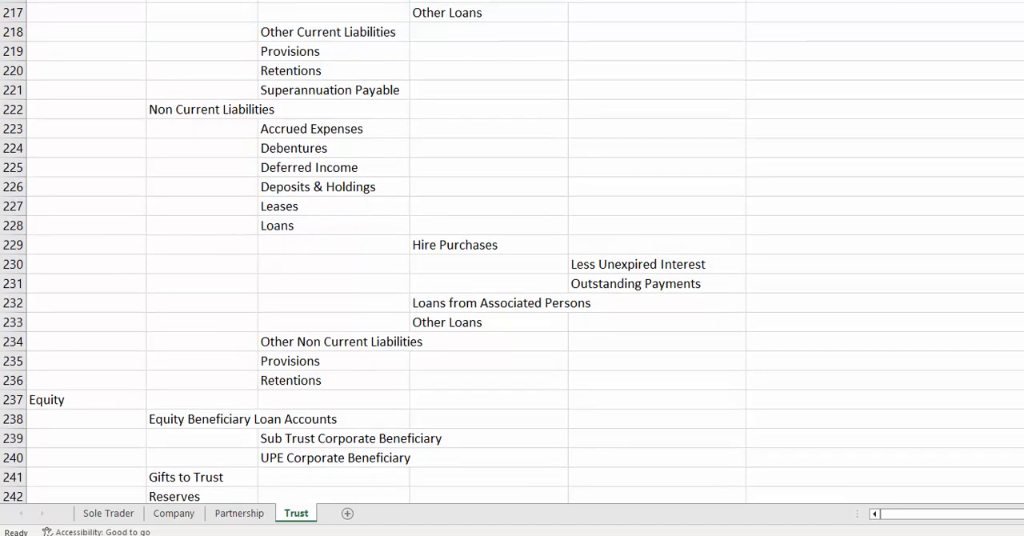
scroll(512, 251, up, 20)
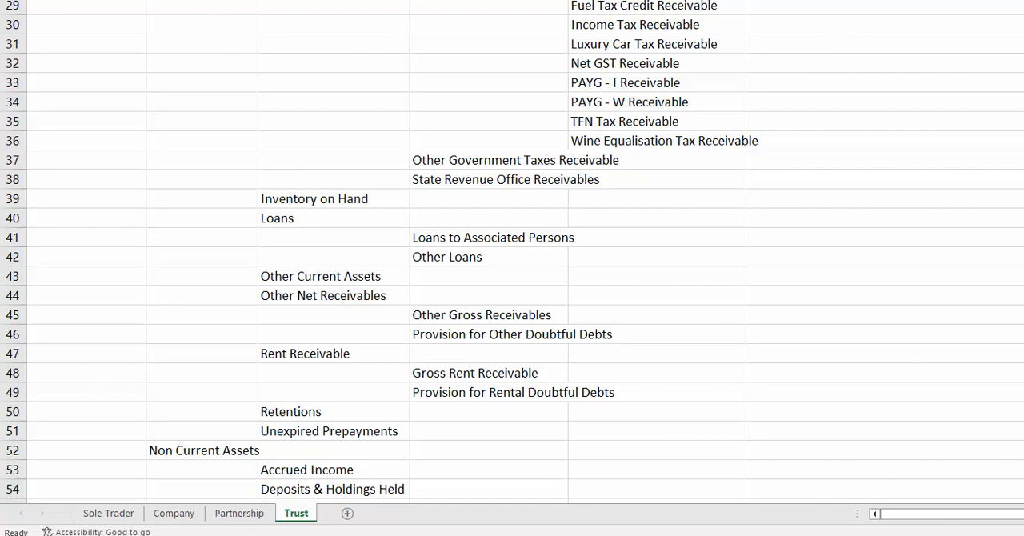
scroll(512, 251, up, 6)
scroll(512, 251, up, 1)
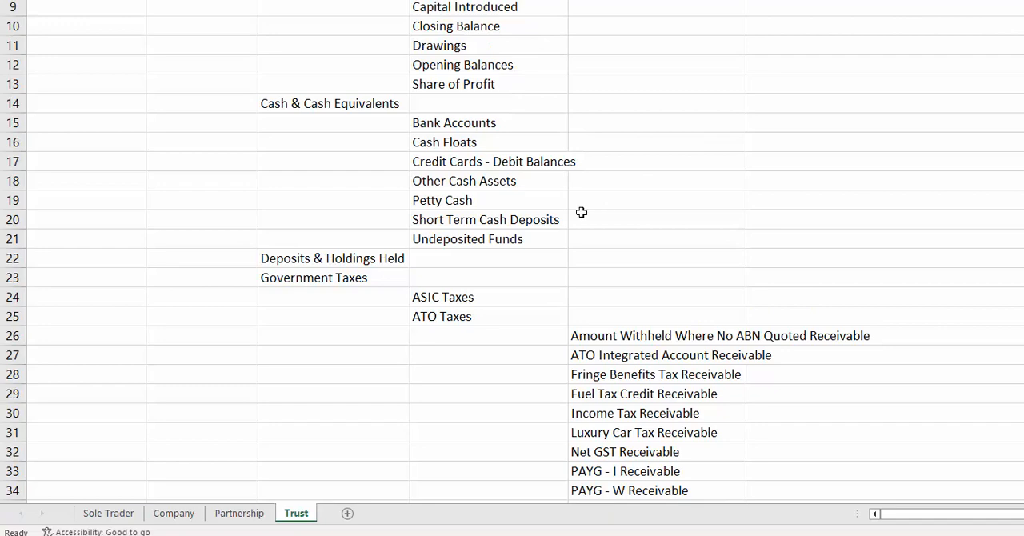
Find Beneficiaries under Current Liabilities on the Trust sheet and select it together with its accounts, Capital Introduced to Share of Profit.
scroll(581, 212, down, 19)
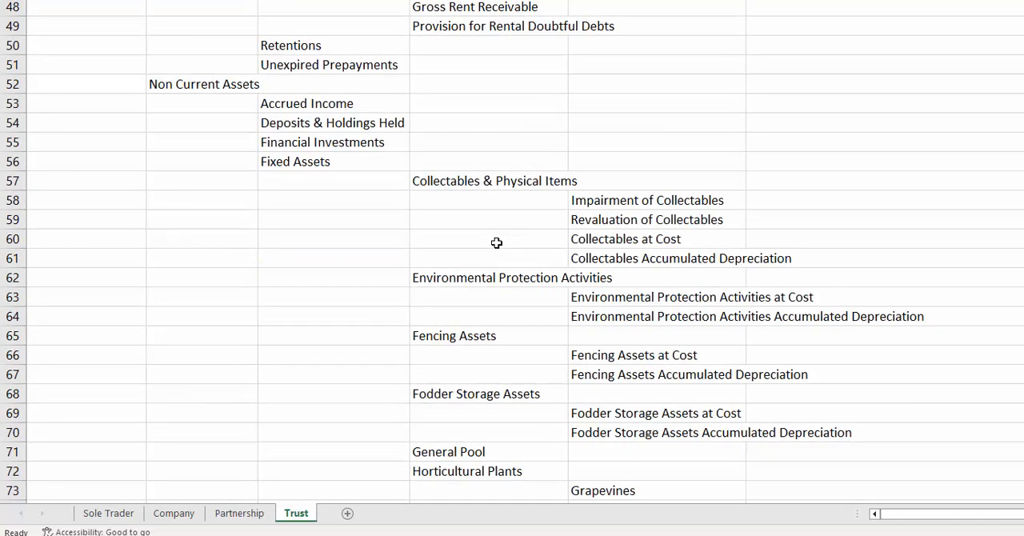
scroll(496, 249, down, 20)
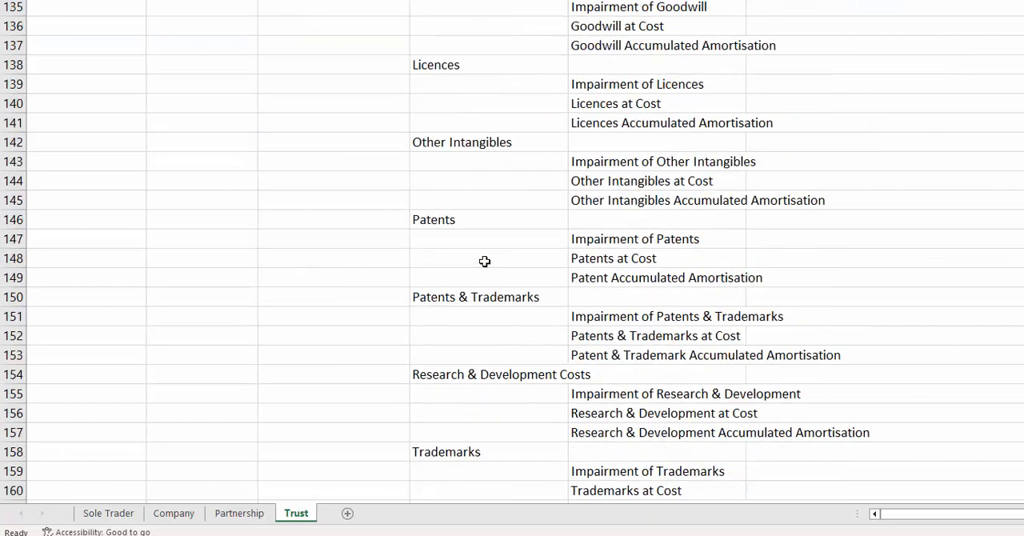
scroll(485, 258, down, 4)
scroll(211, 279, down, 4)
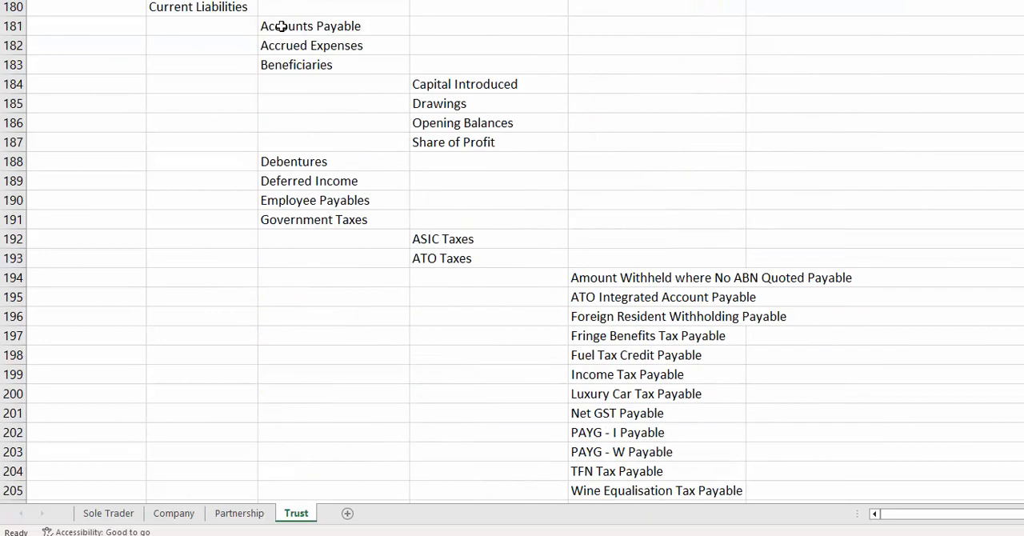
click(294, 71)
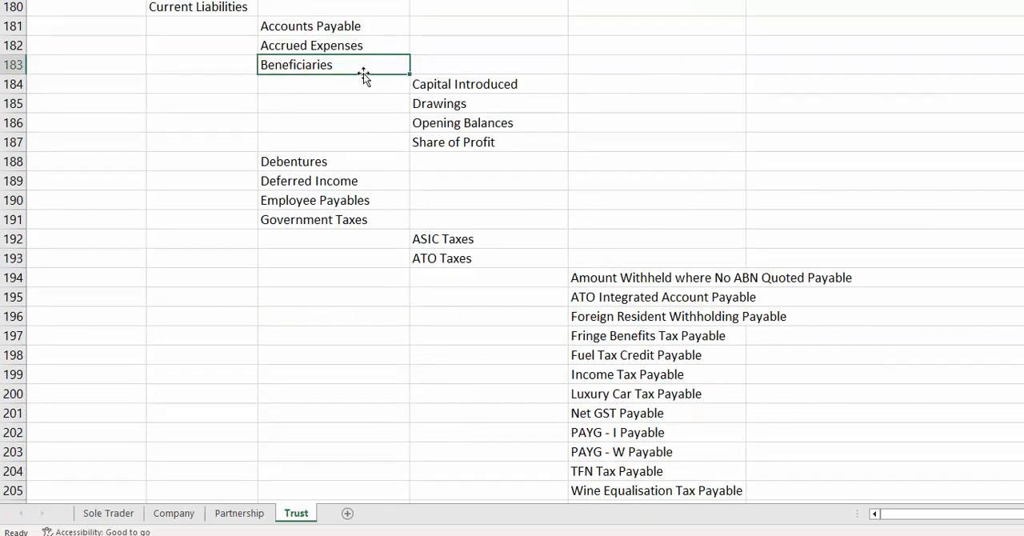
drag(442, 140, 324, 67)
Look through the remaining Trust liabilities, Equity and Other Revenue accounts, and return to the Equity section.
scroll(247, 252, down, 5)
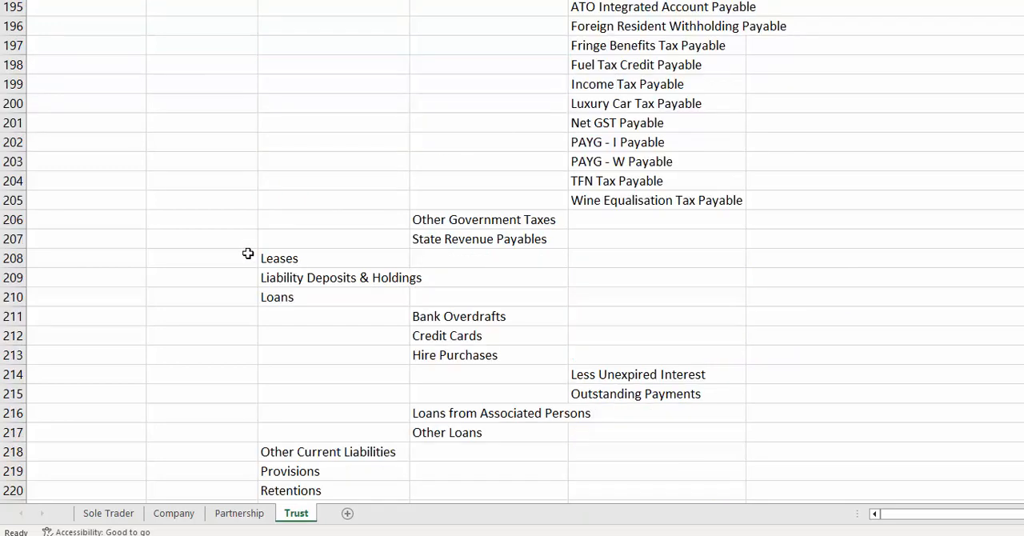
scroll(247, 253, down, 20)
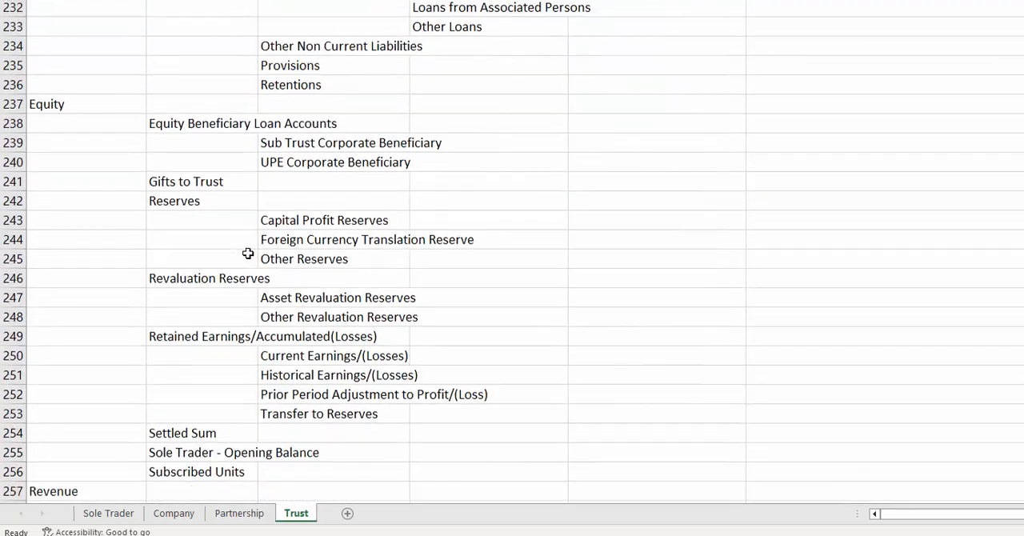
scroll(247, 253, down, 4)
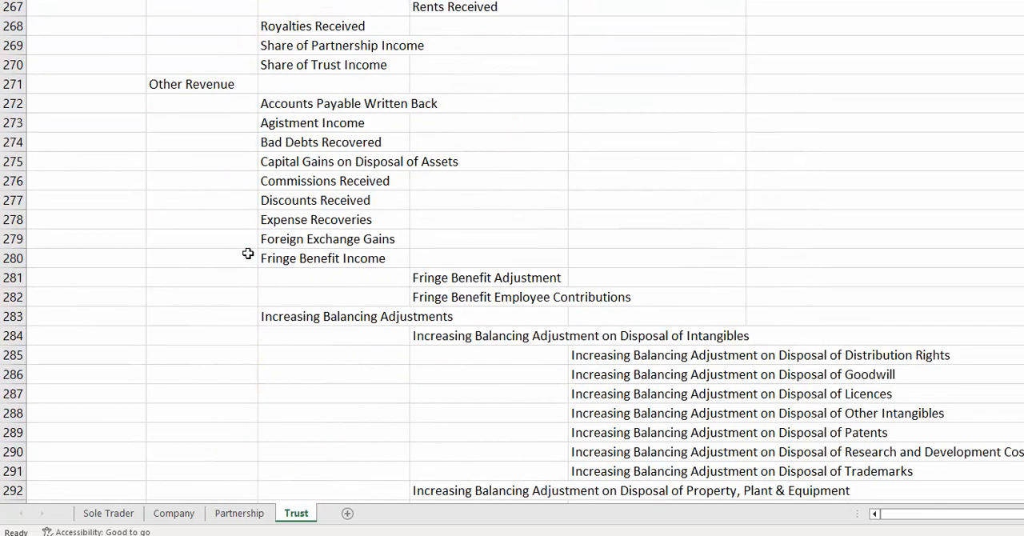
scroll(247, 253, up, 9)
scroll(248, 253, up, 1)
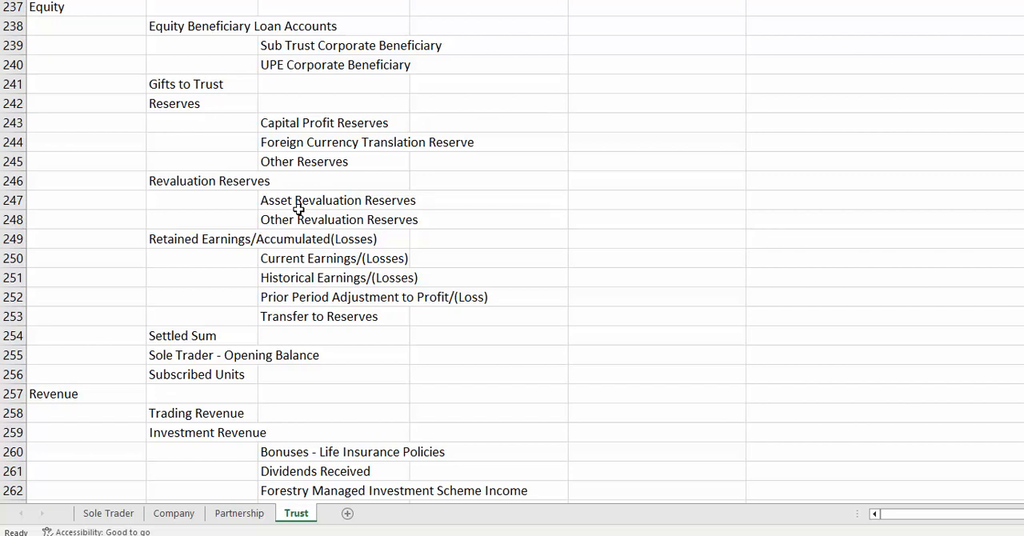
Select Current Earnings/(Losses), Retained Earnings/Accumulated(Losses) and Transfer to Reserves in turn in the Trust sheet's Equity section.
click(283, 257)
click(200, 239)
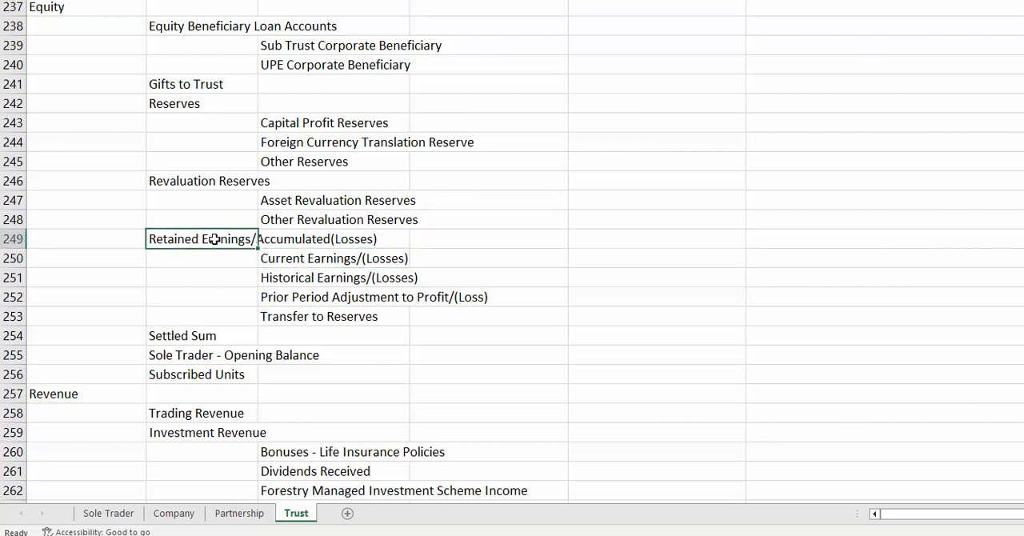
click(299, 317)
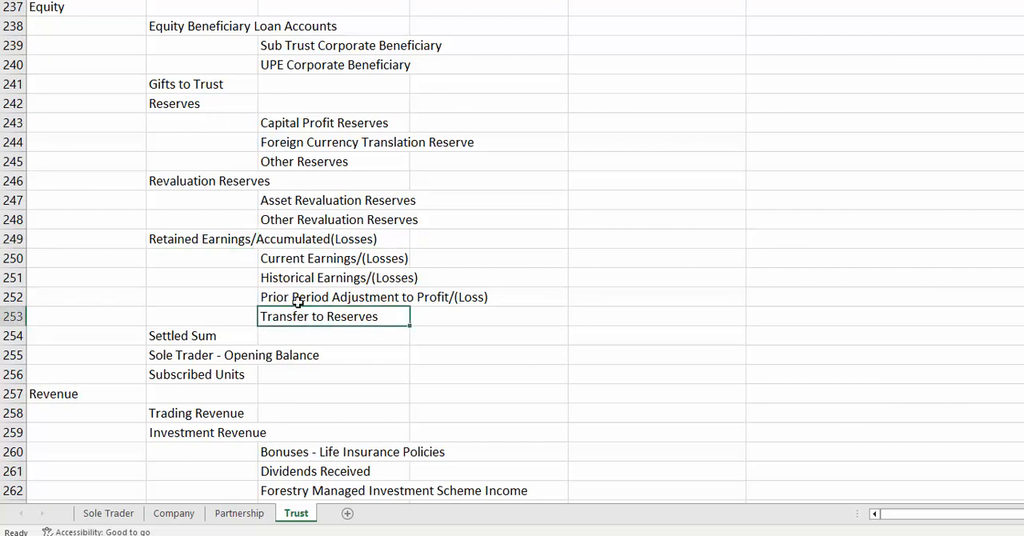
click(299, 241)
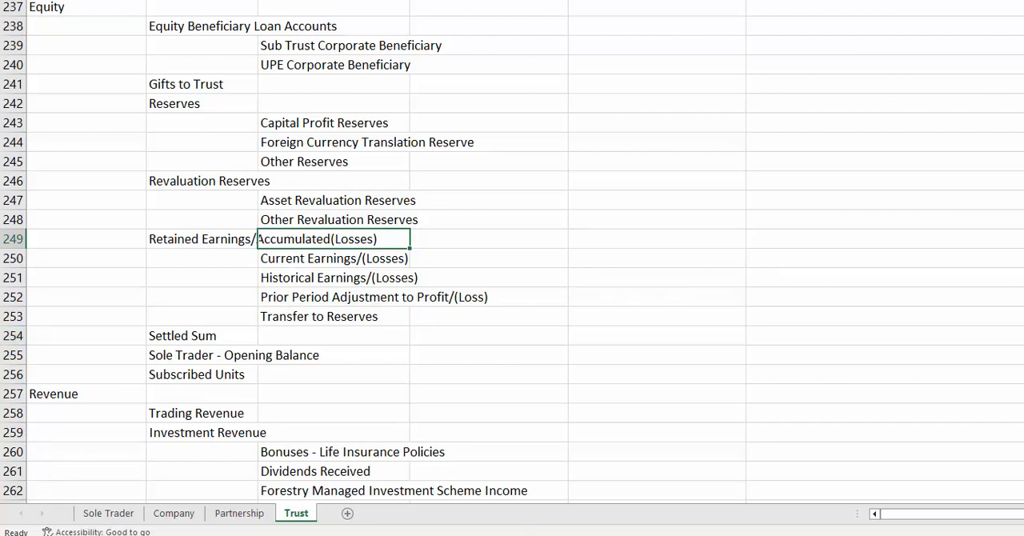
Switch to LodgeiT in the browser, search the clients for "trust" and open one of the family trusts.
mouse_move(457, 534)
click(327, 484)
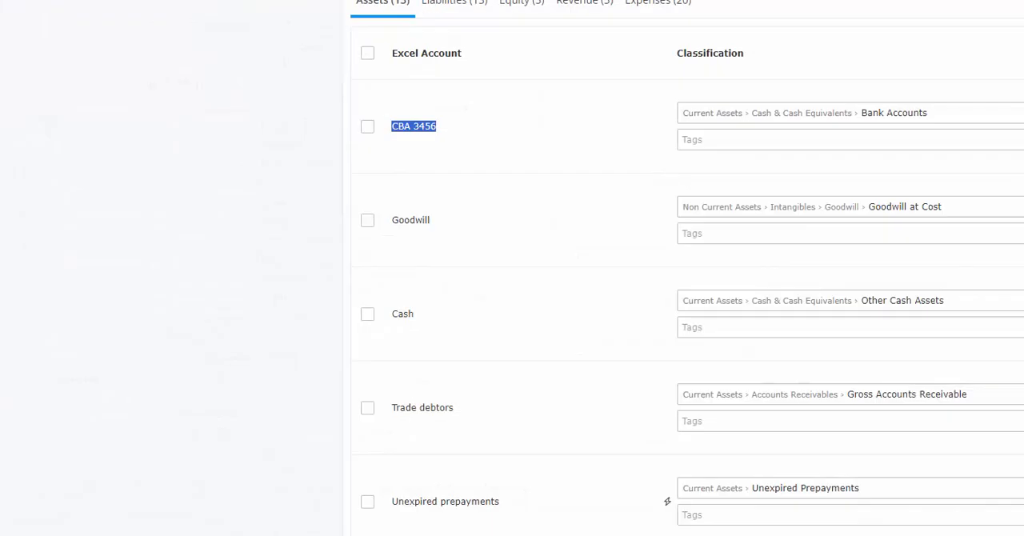
click(356, 16)
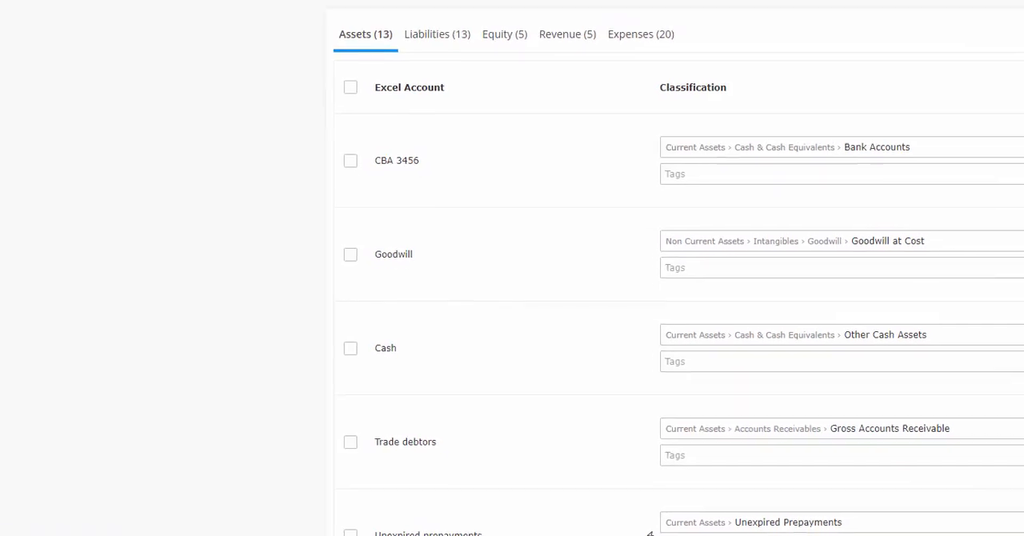
text(trust)
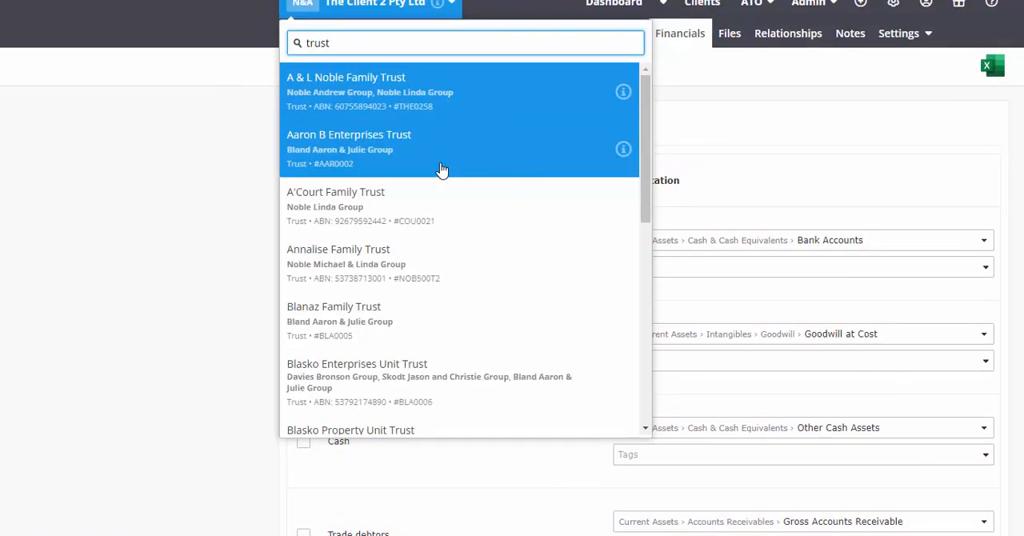
scroll(442, 172, down, 3)
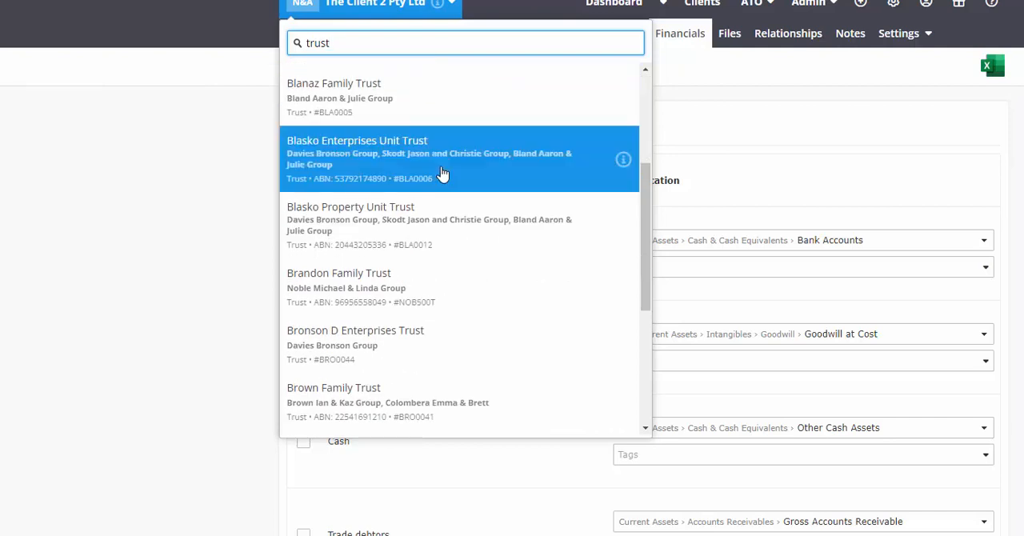
scroll(442, 174, down, 3)
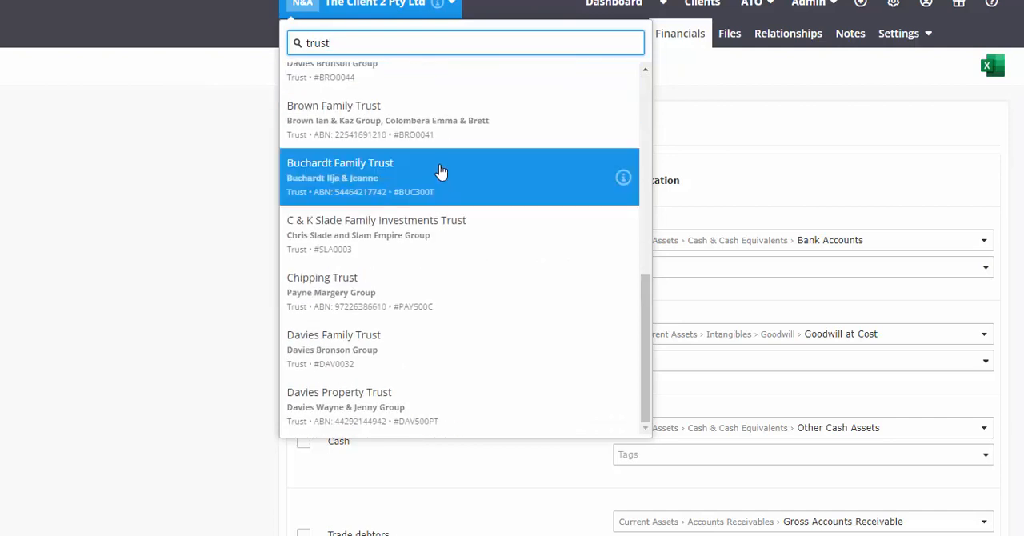
click(436, 140)
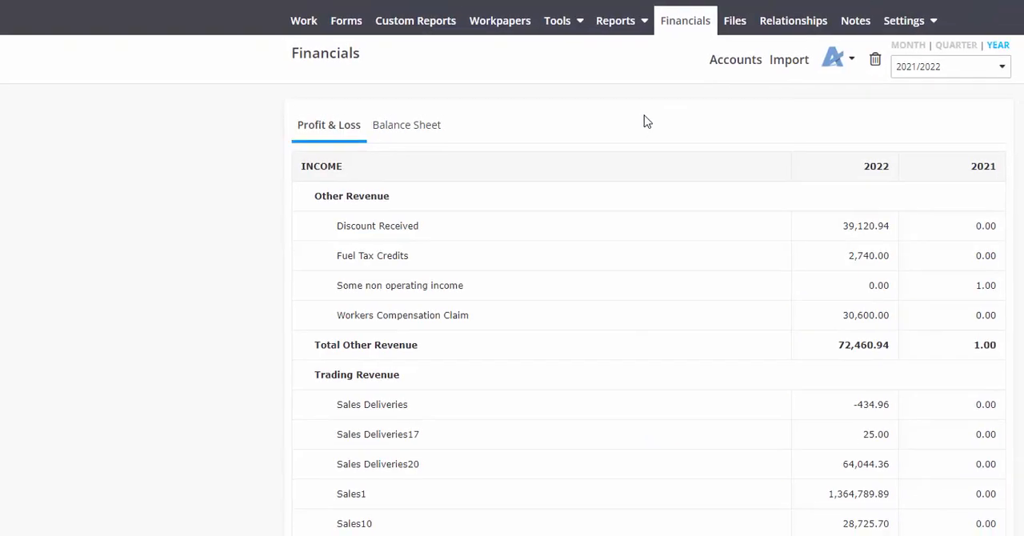
Open the trust's Equity account classifications and expand Retained Earnings/Accumulated(Losses) among the classification options for Settled Sum to examine Profit Attribution.
click(755, 12)
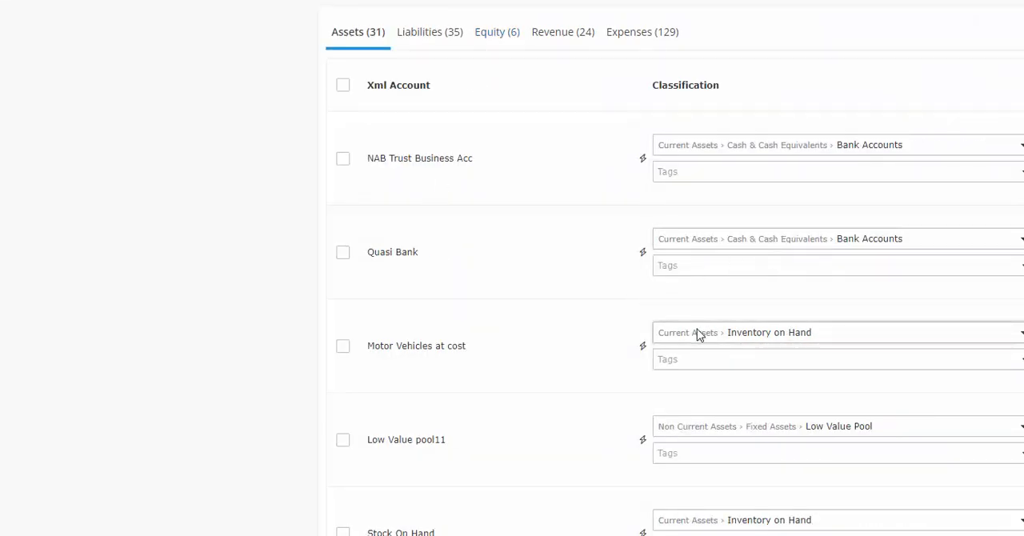
click(502, 34)
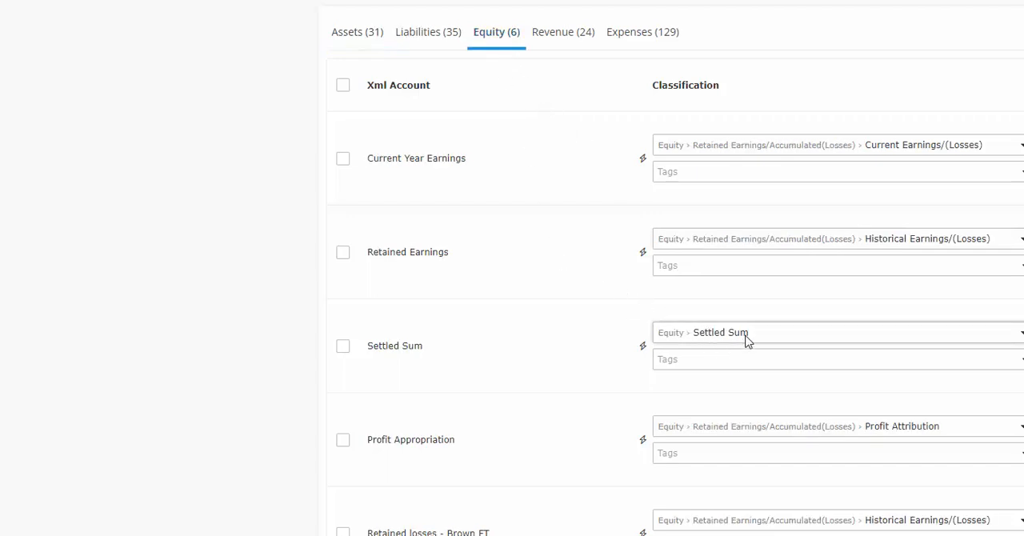
click(746, 336)
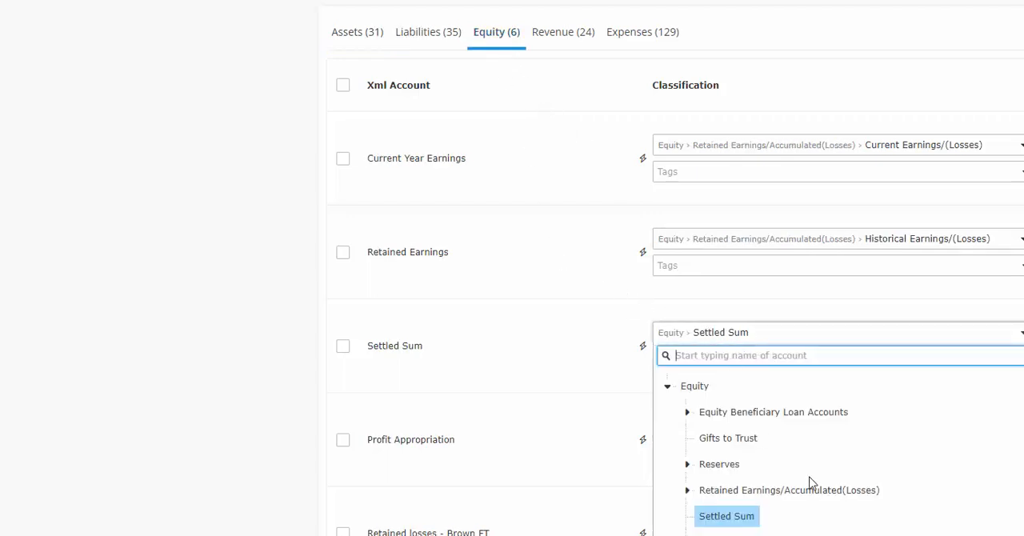
scroll(800, 472, down, 1)
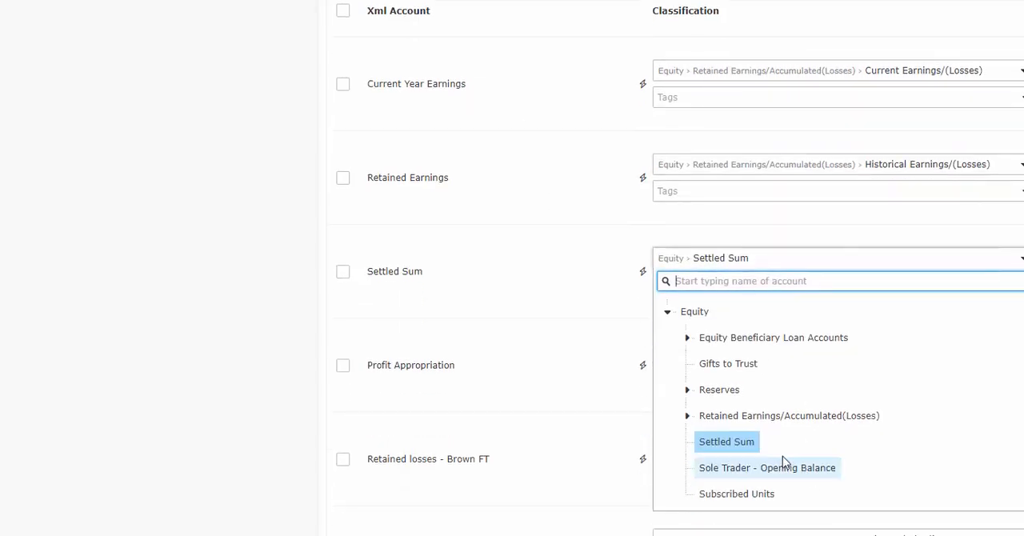
click(686, 417)
scroll(832, 428, down, 2)
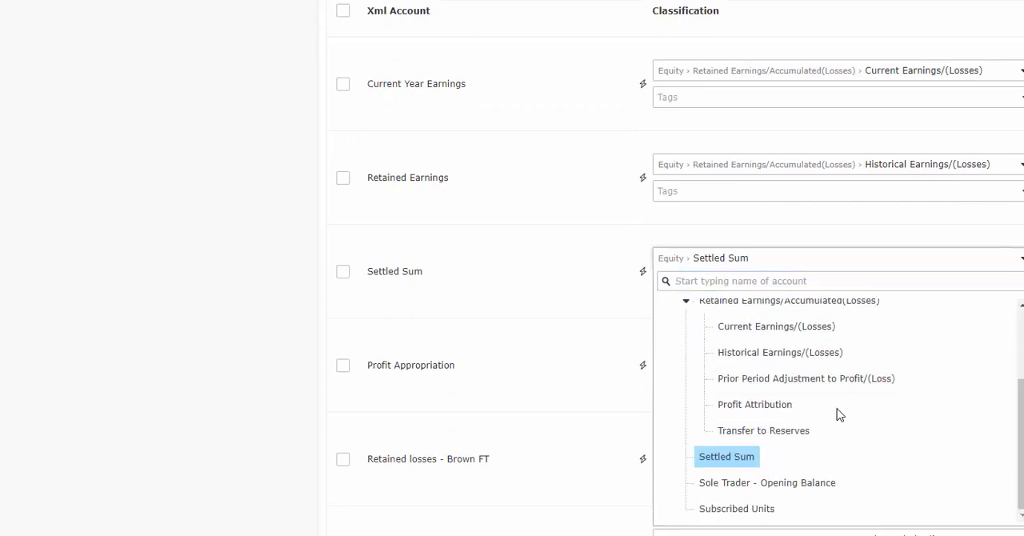
scroll(846, 393, up, 1)
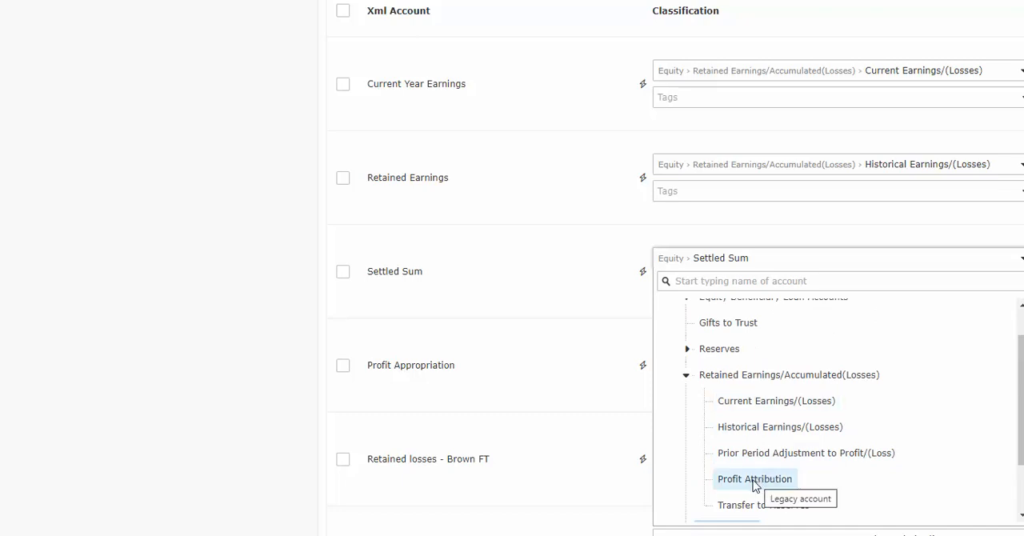
Switch to standard chart of account.xlsx in Excel and select Retained Earnings/Accumulated(Losses) with its accounts down to Transfer to Reserves.
mouse_move(466, 535)
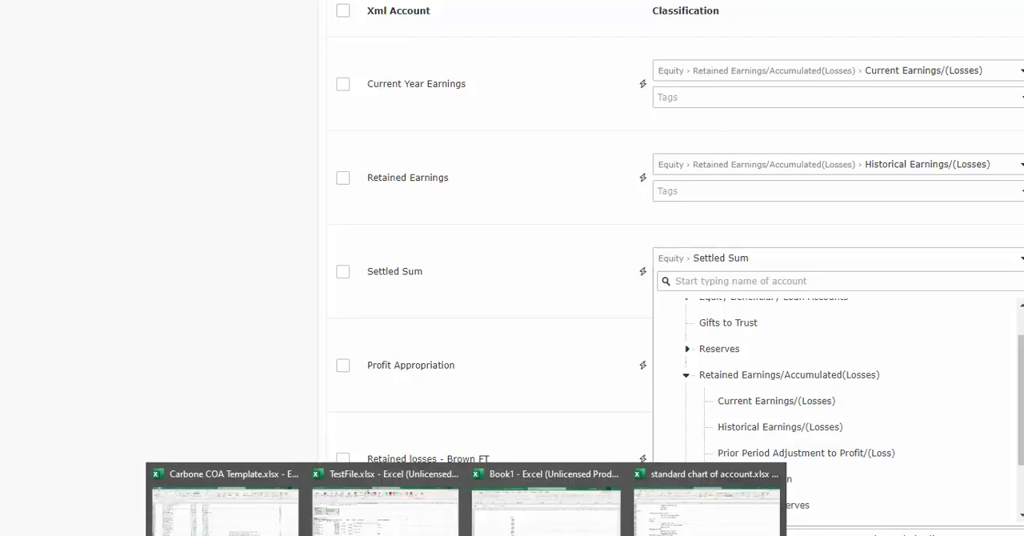
click(728, 516)
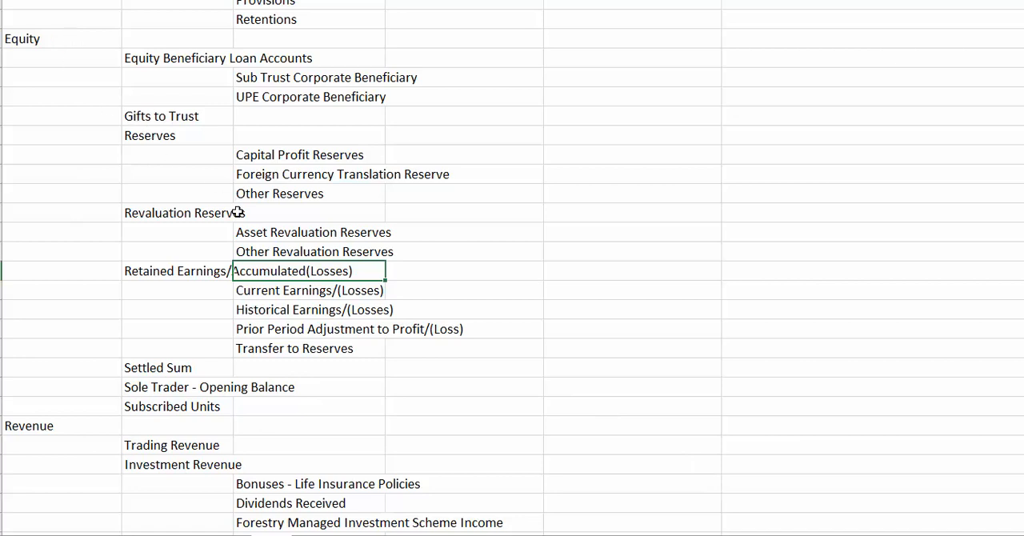
drag(164, 266, 322, 347)
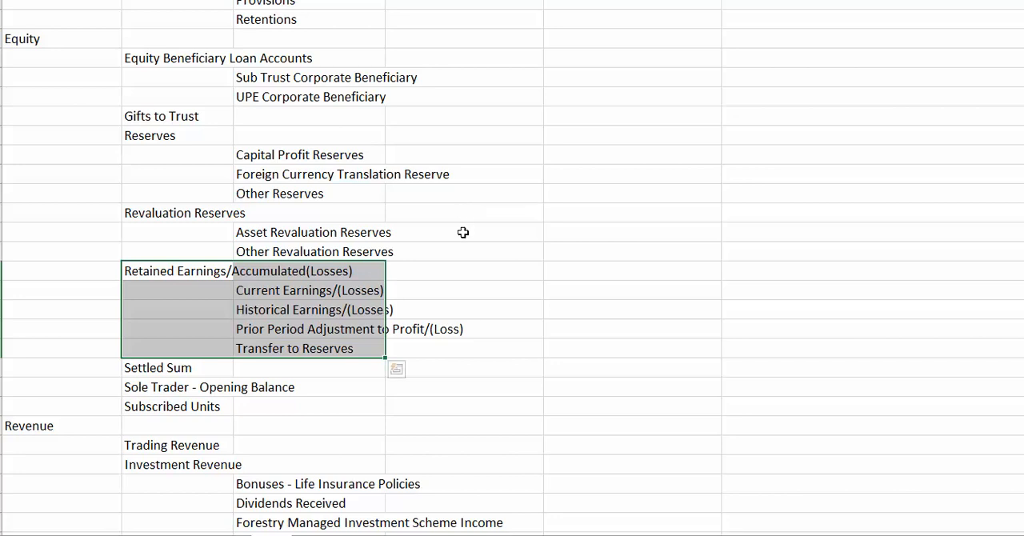
scroll(468, 254, down, 2)
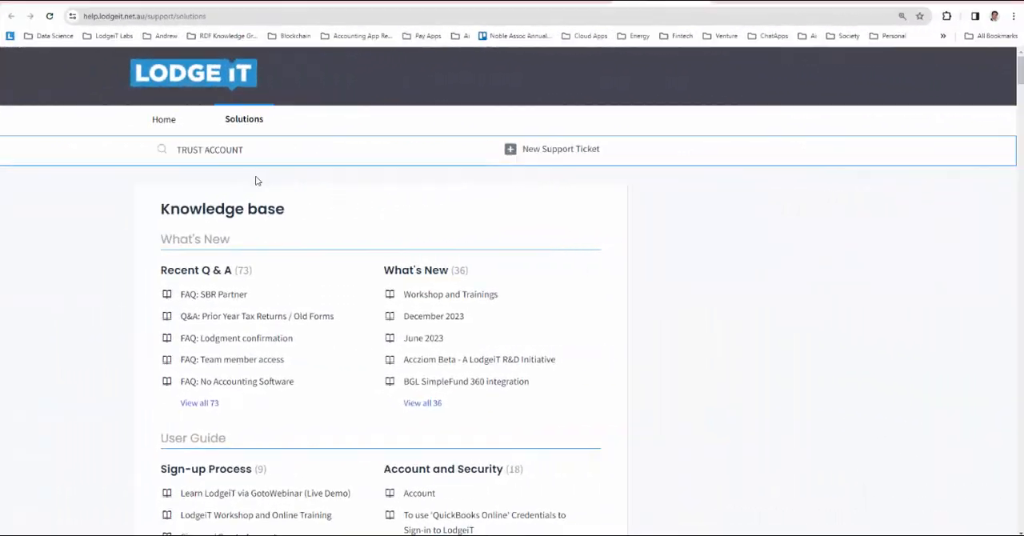
Search the LodgeiT knowledge base for "TRUST ACCOUNT" and open the article Options for Trust Beneficiary Loan Accounting.
click(258, 149)
key(Return)
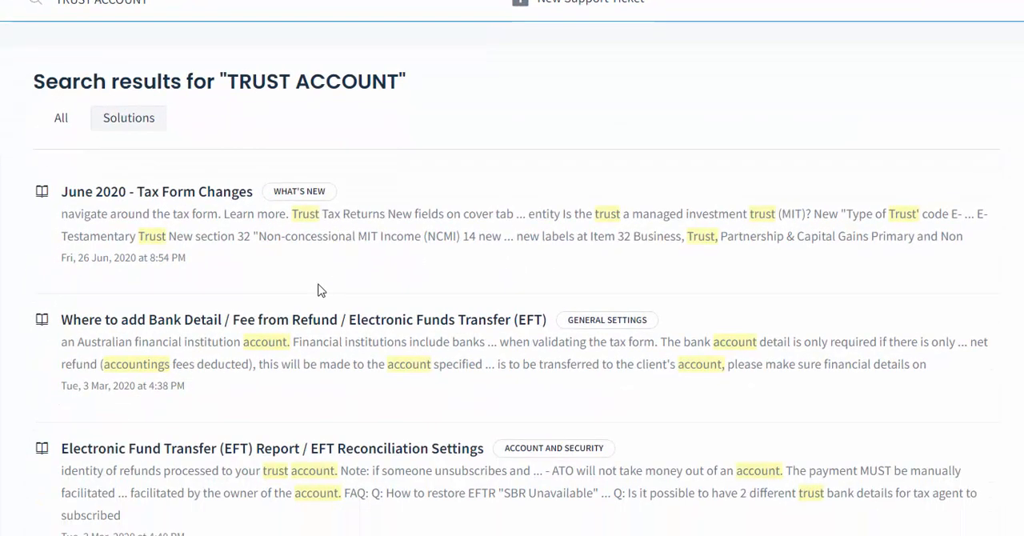
scroll(320, 289, down, 3)
scroll(319, 290, down, 3)
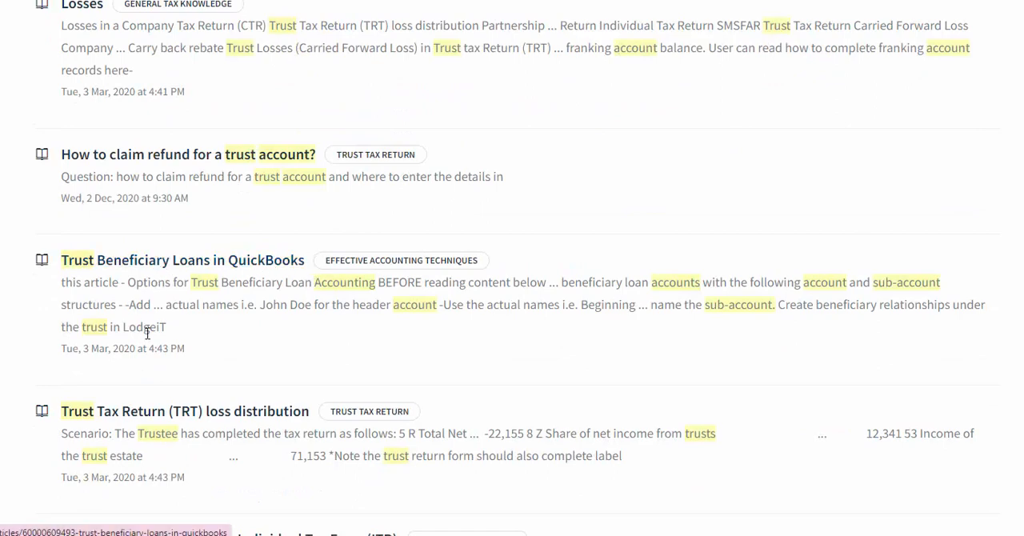
scroll(158, 328, down, 3)
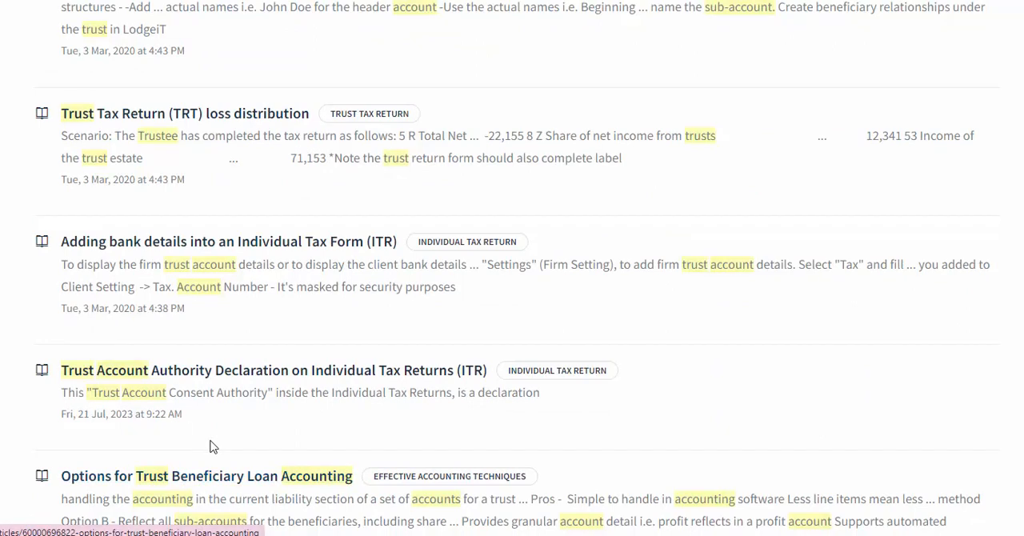
scroll(210, 444, down, 2)
scroll(190, 248, down, 1)
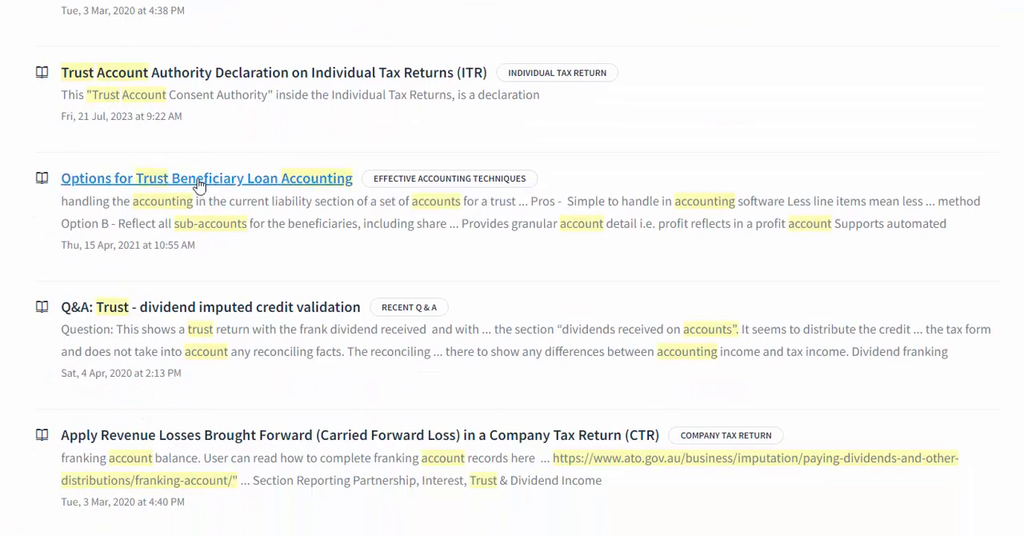
click(198, 182)
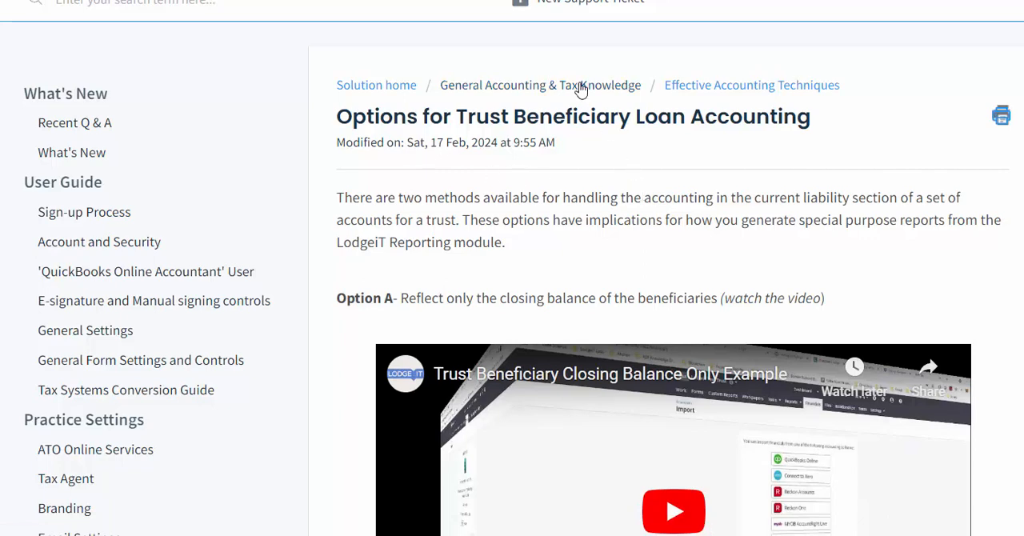
Read through Option A and Option B in the beneficiary loan article, including the pros and cons of each.
scroll(588, 196, down, 3)
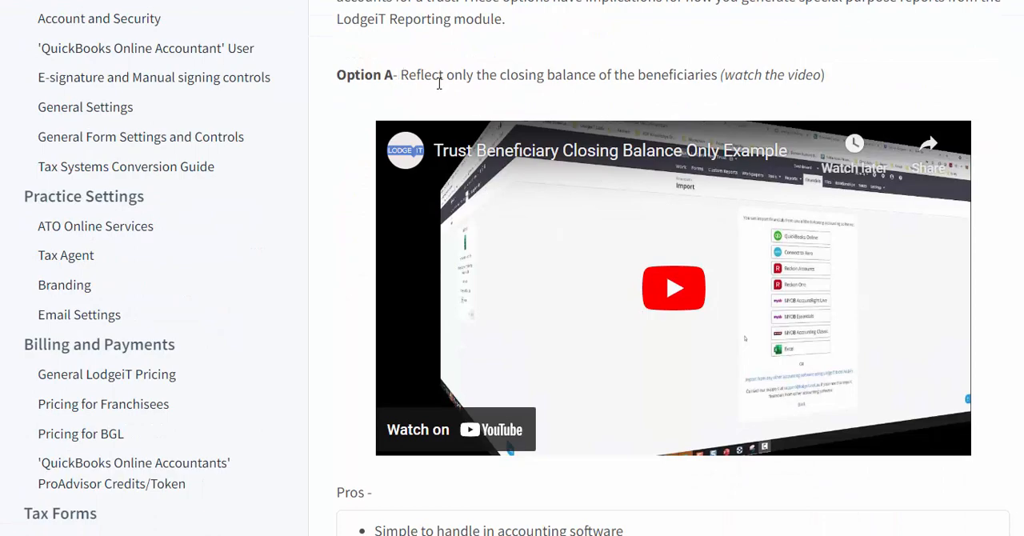
scroll(384, 73, down, 4)
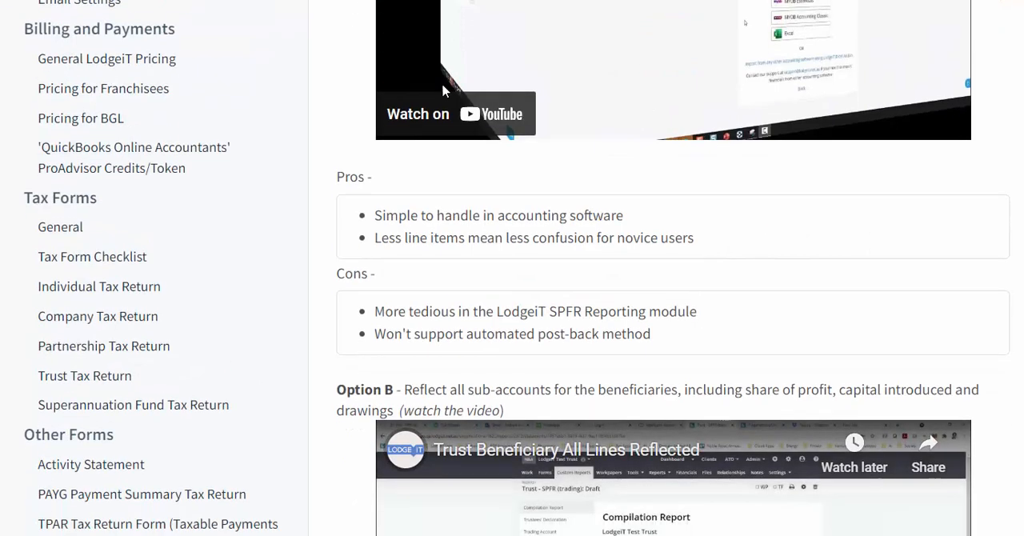
scroll(436, 120, down, 3)
scroll(430, 170, down, 3)
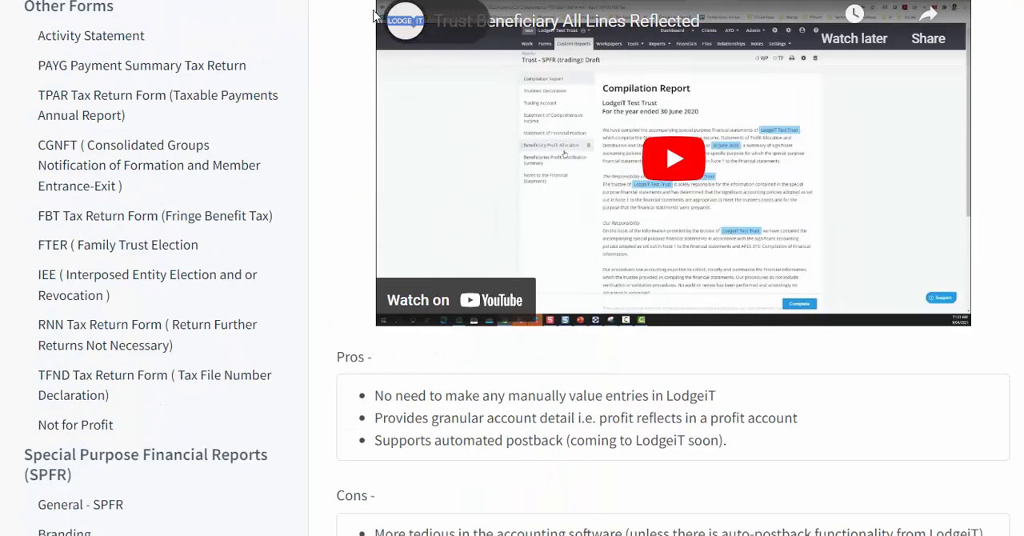
scroll(365, 217, down, 3)
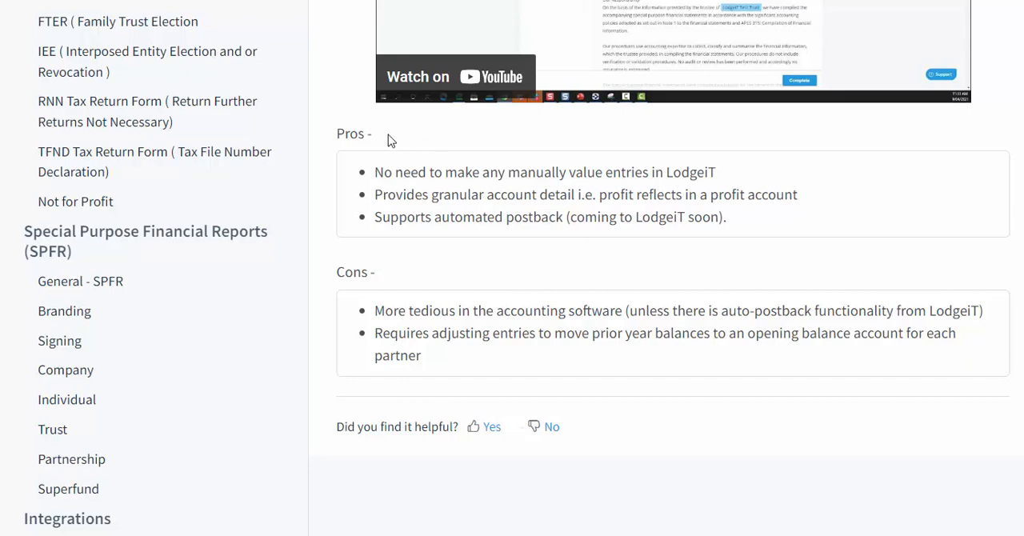
scroll(480, 216, up, 2)
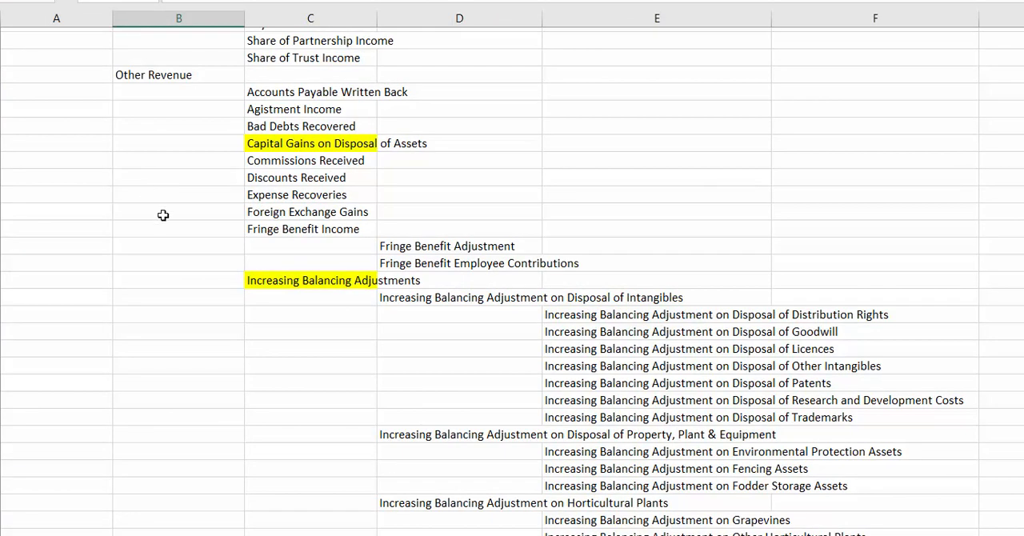
Look through the Other Revenue accounts in the Excel chart, select Other Comprehensive Income, and continue to Direct Costs under Expenses.
click(165, 215)
scroll(241, 321, down, 1)
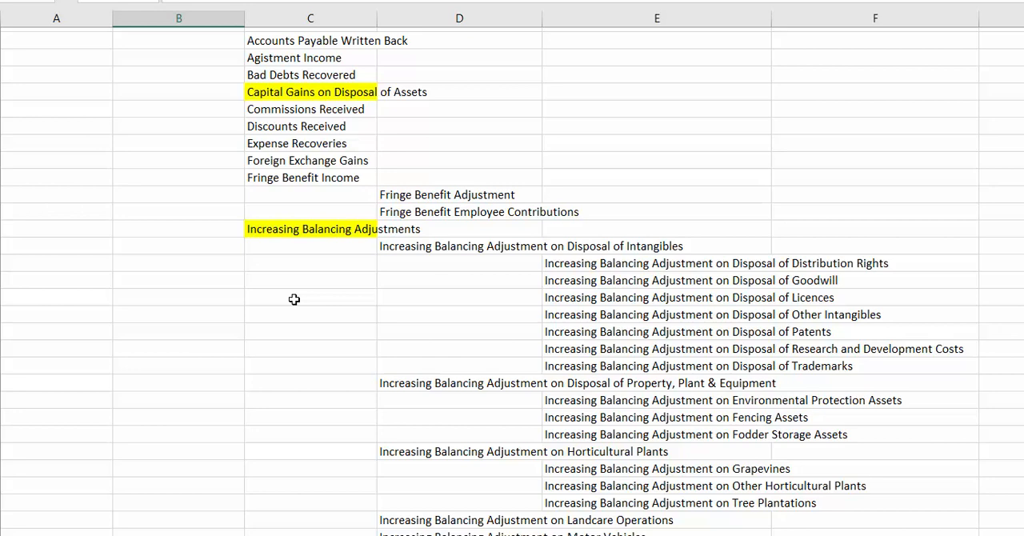
scroll(294, 300, down, 4)
scroll(295, 299, down, 6)
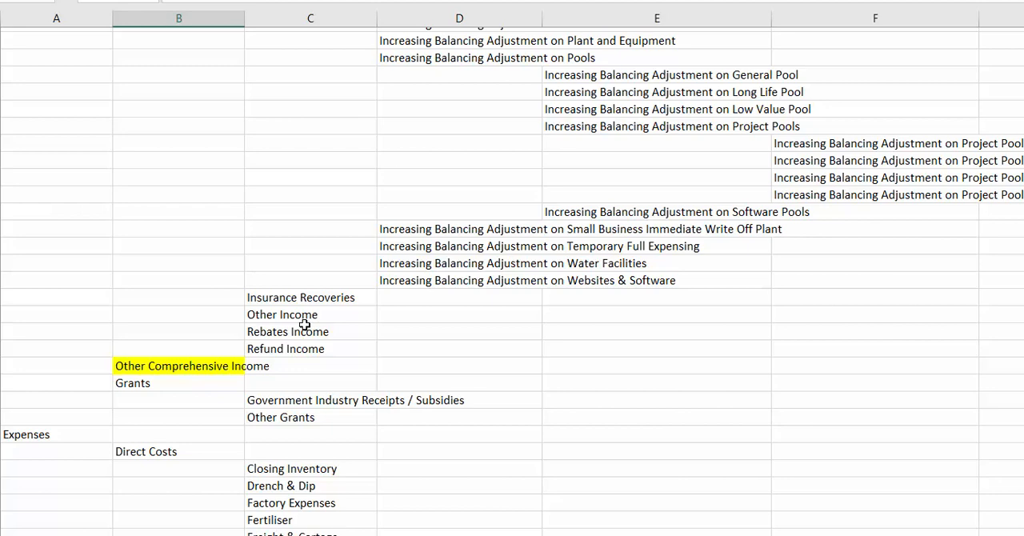
scroll(305, 324, up, 6)
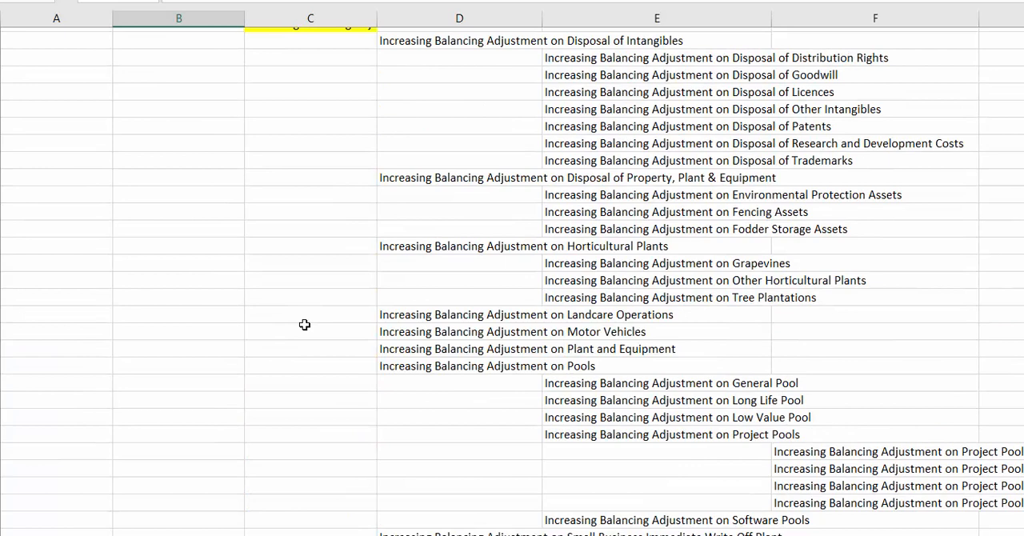
scroll(305, 324, down, 7)
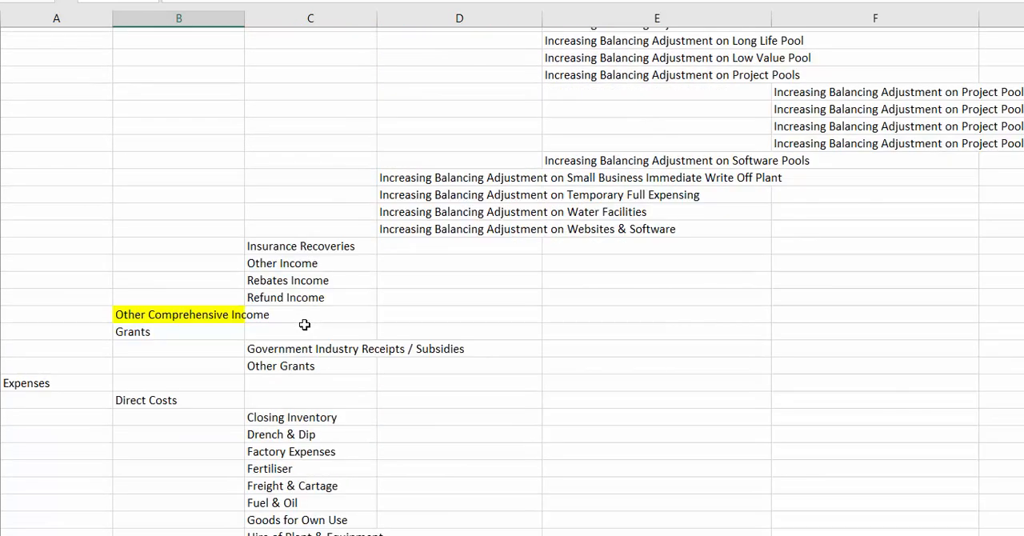
click(151, 312)
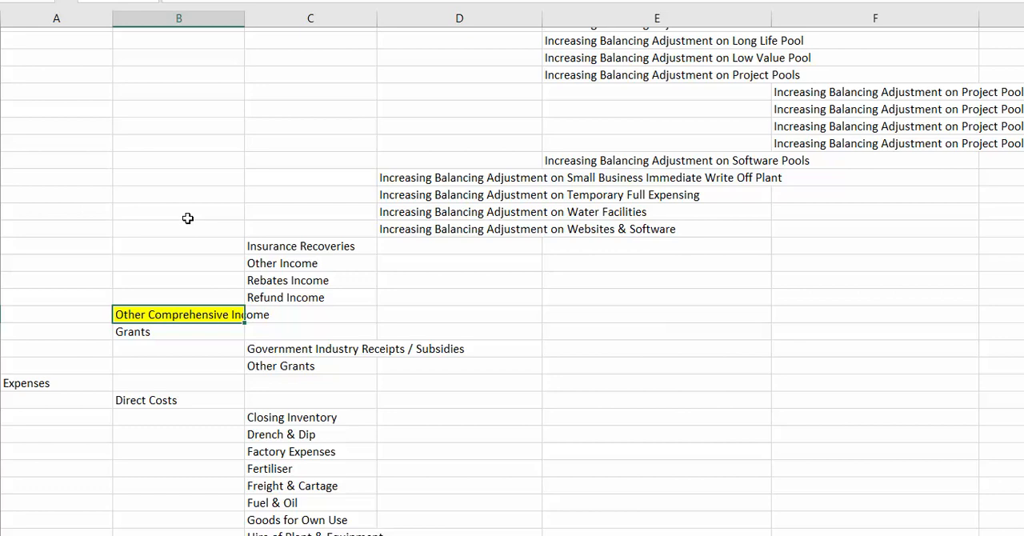
scroll(208, 320, down, 2)
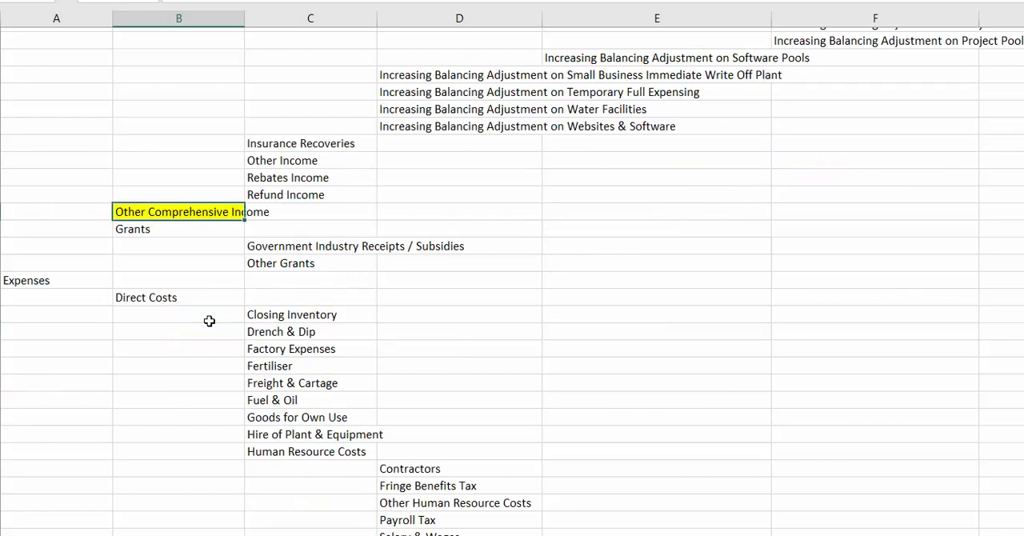
Look through the Direct Costs and Indirect Costs accounts in the Excel chart down to the highlighted Decreasing Balancing Adjustments.
scroll(209, 320, down, 5)
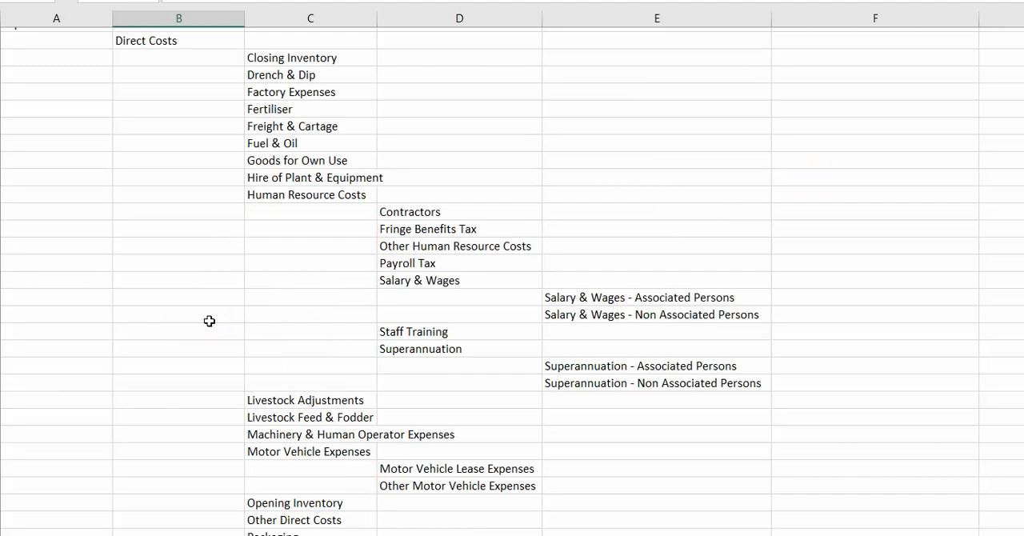
scroll(209, 321, down, 18)
scroll(208, 321, up, 3)
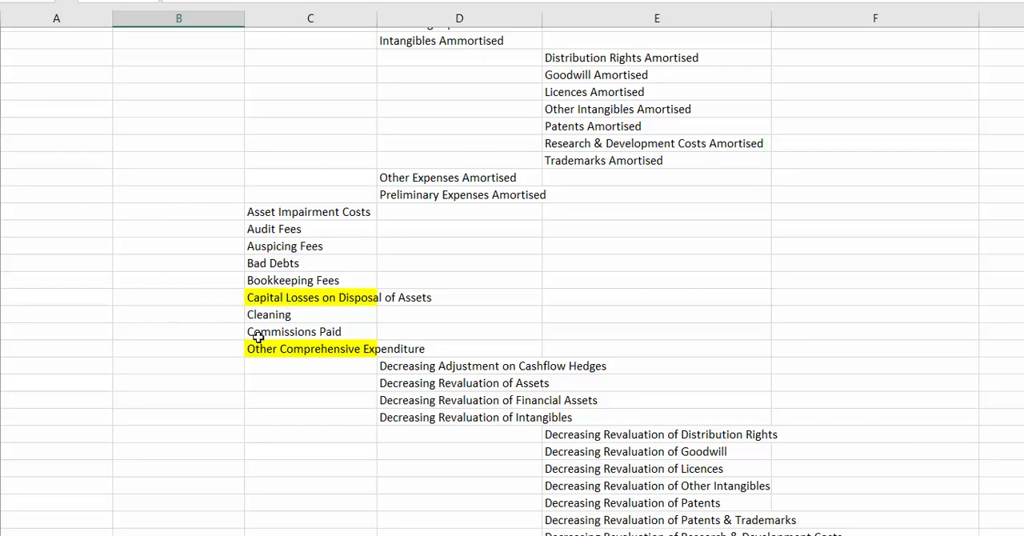
scroll(187, 404, down, 4)
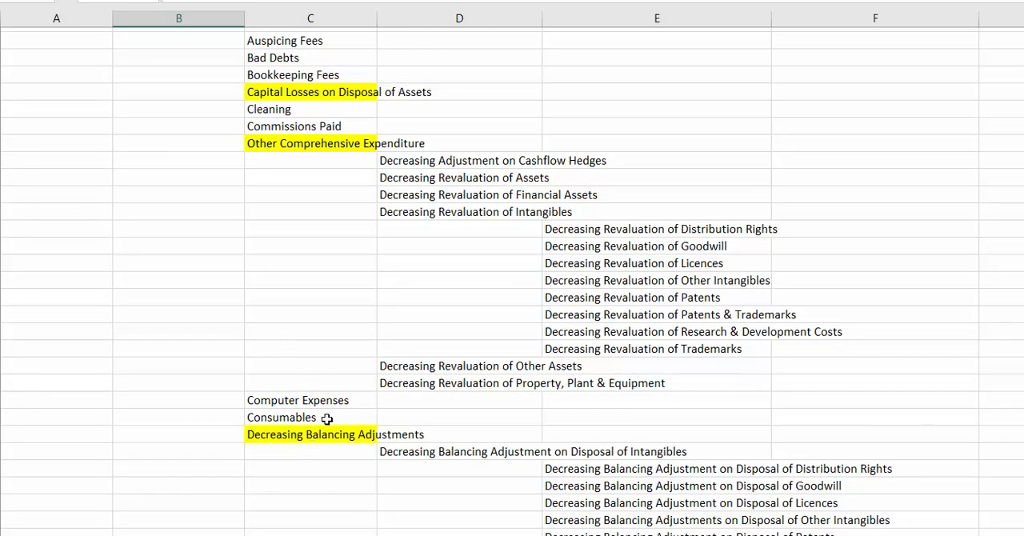
scroll(325, 418, down, 3)
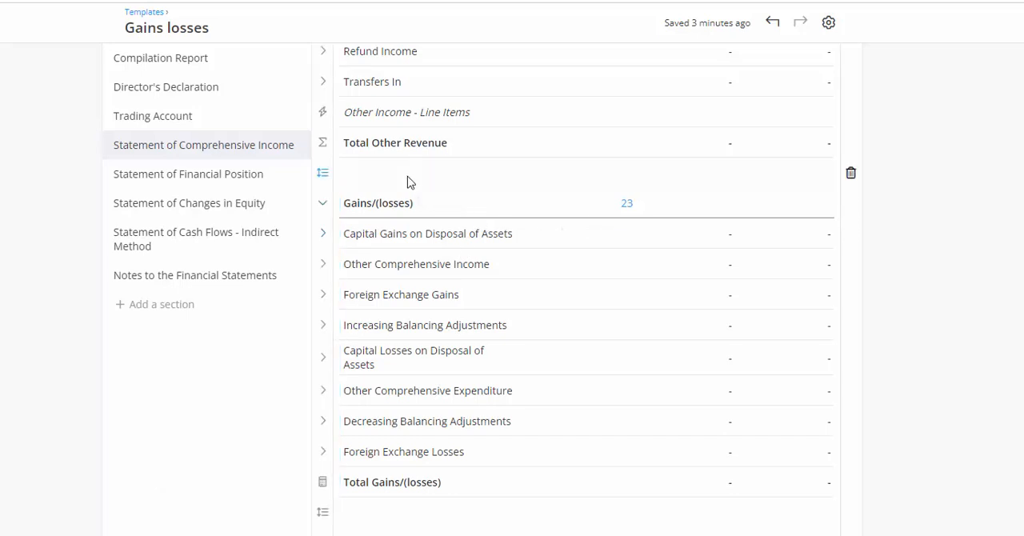
Switch to LodgeiT and review the Other Revenue and Gains/(losses) blocks in the Gains losses template's Statement of Comprehensive Income.
scroll(519, 224, up, 2)
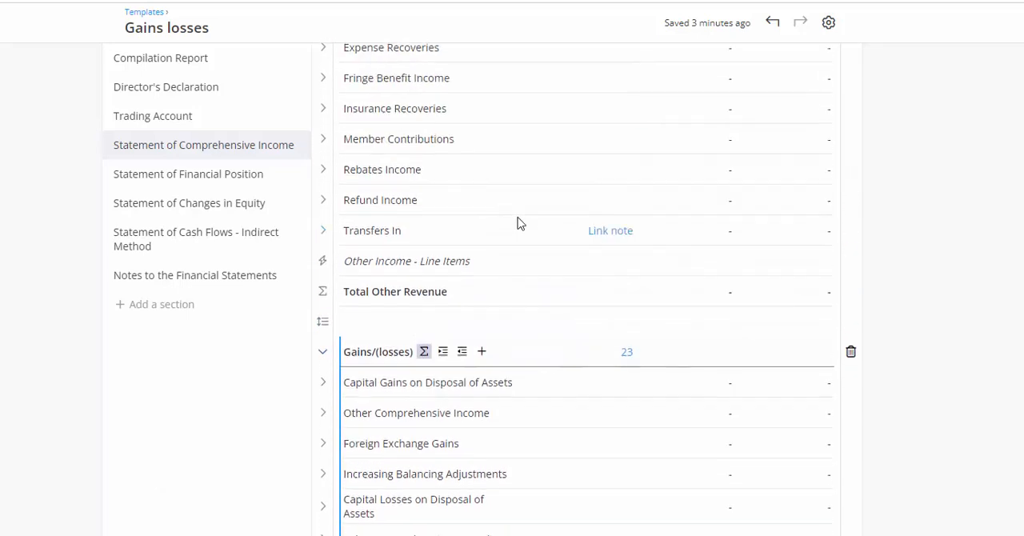
scroll(517, 223, up, 6)
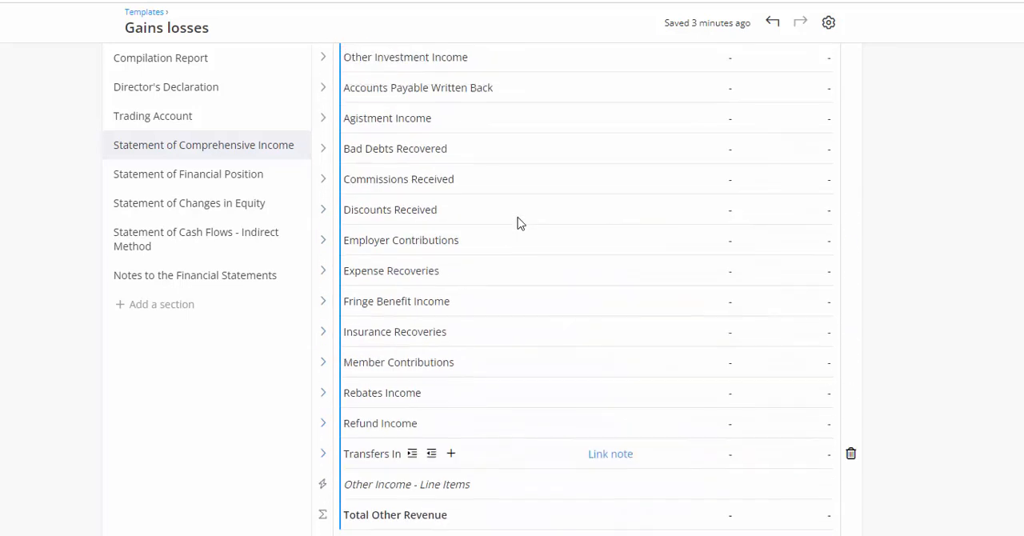
scroll(517, 223, up, 3)
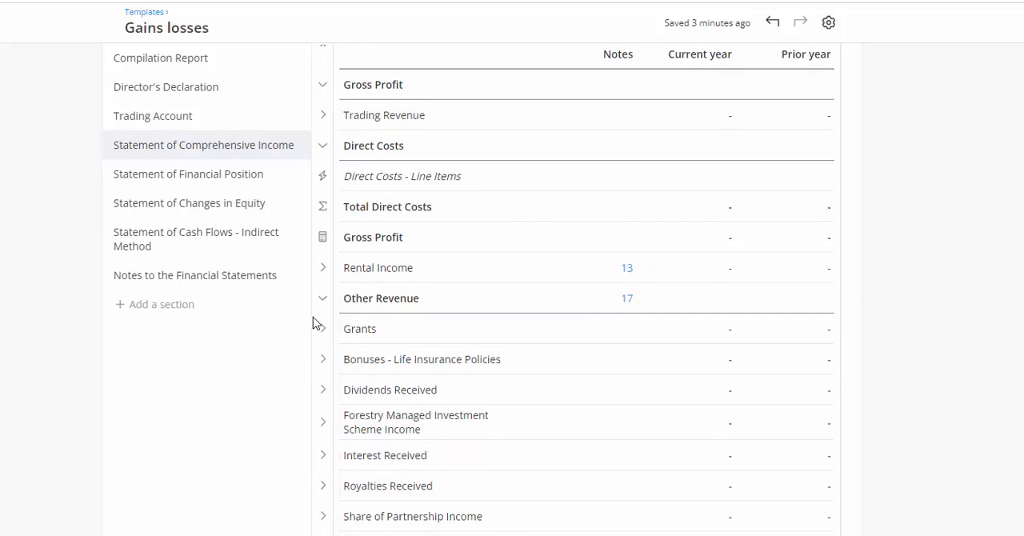
scroll(272, 393, down, 9)
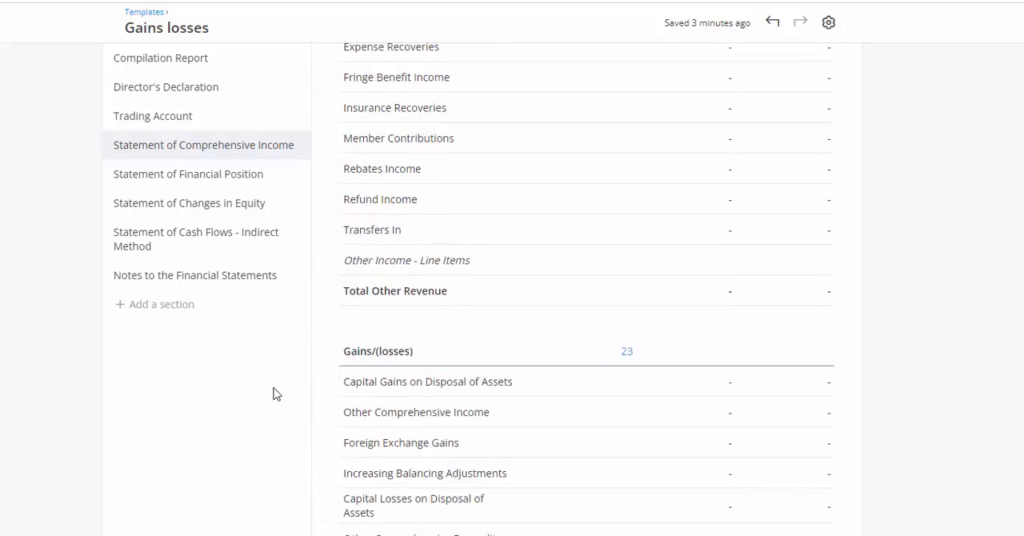
scroll(275, 391, down, 2)
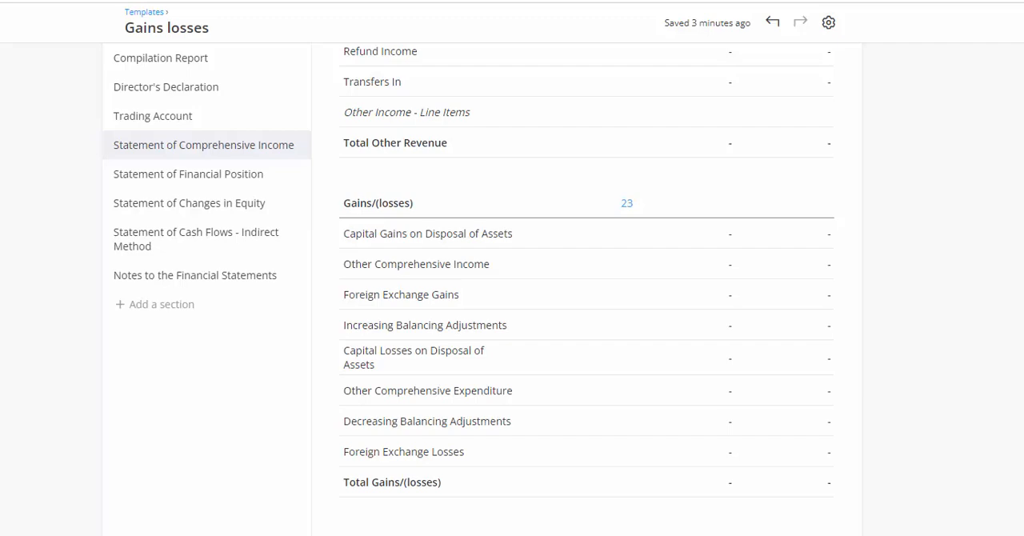
Find The Client 2 Pty Ltd by searching "the cli", select it as the working client and open its Financials.
scroll(587, 288, up, 20)
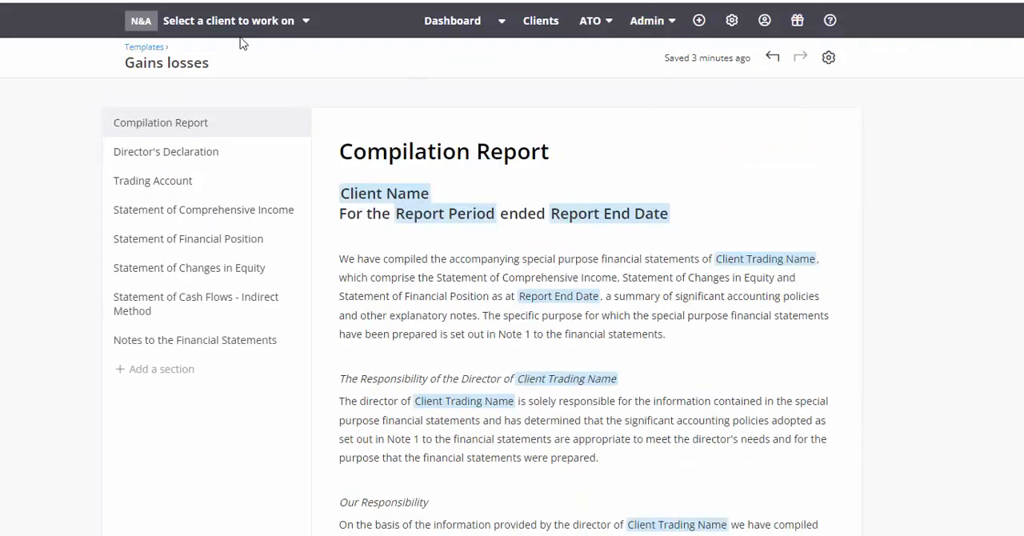
click(228, 24)
text(the c)
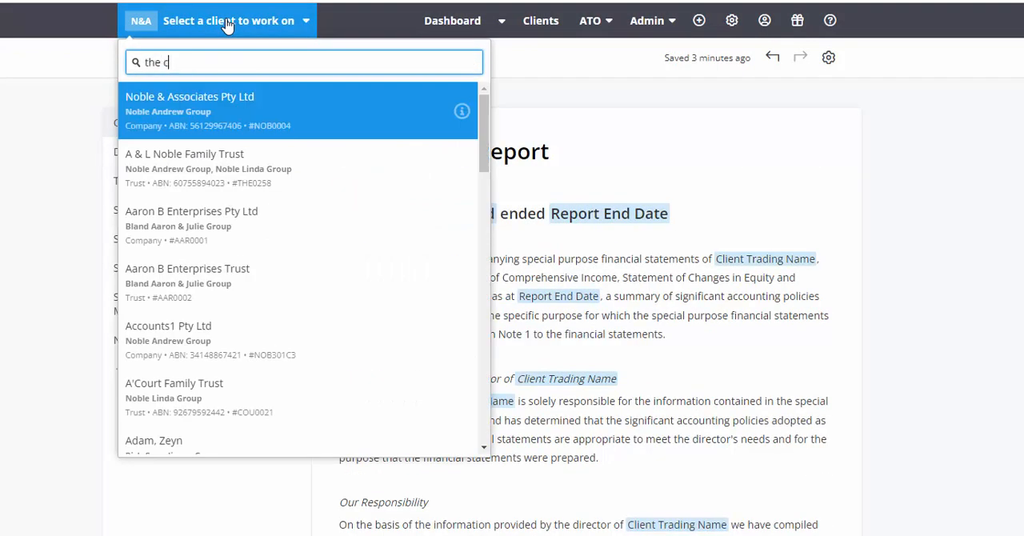
text(li)
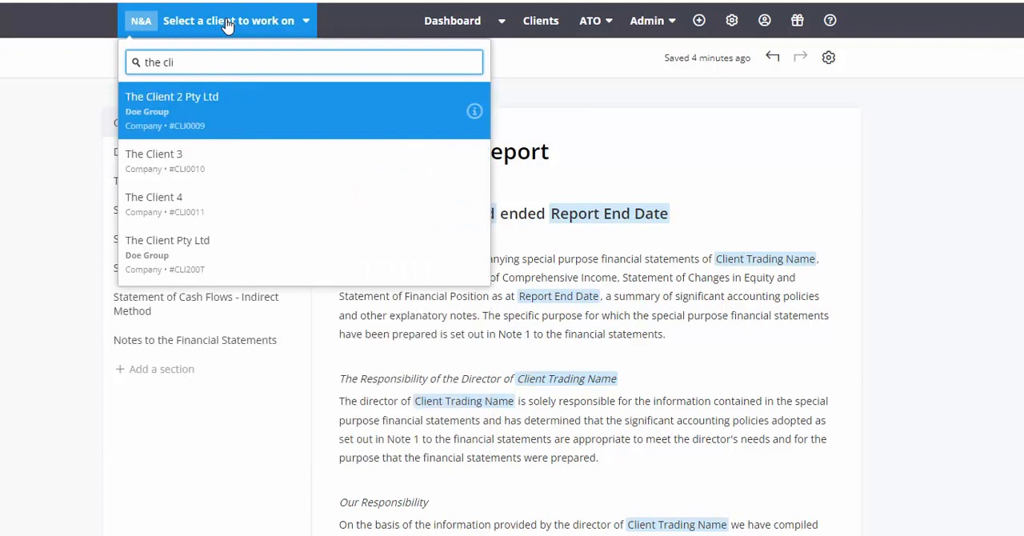
click(239, 113)
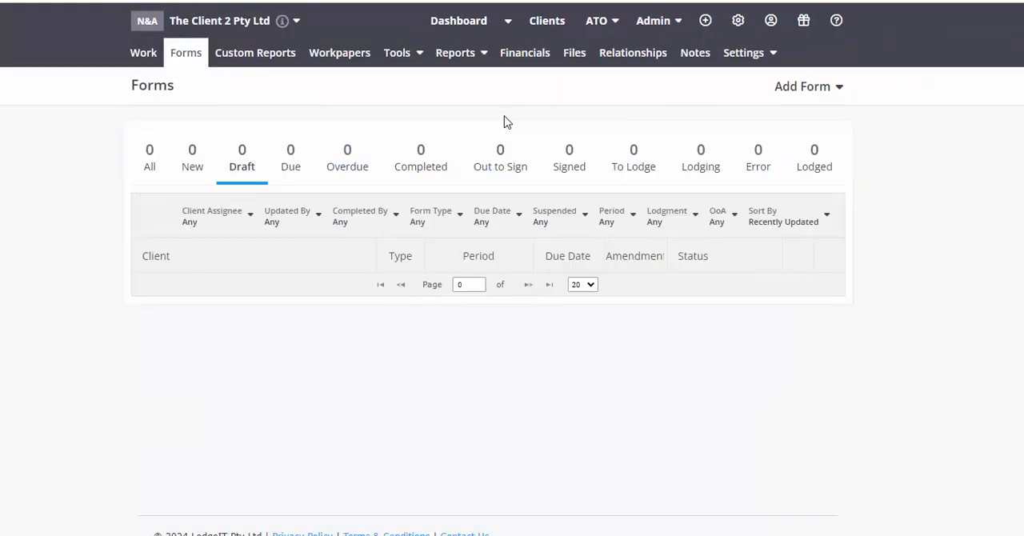
click(525, 52)
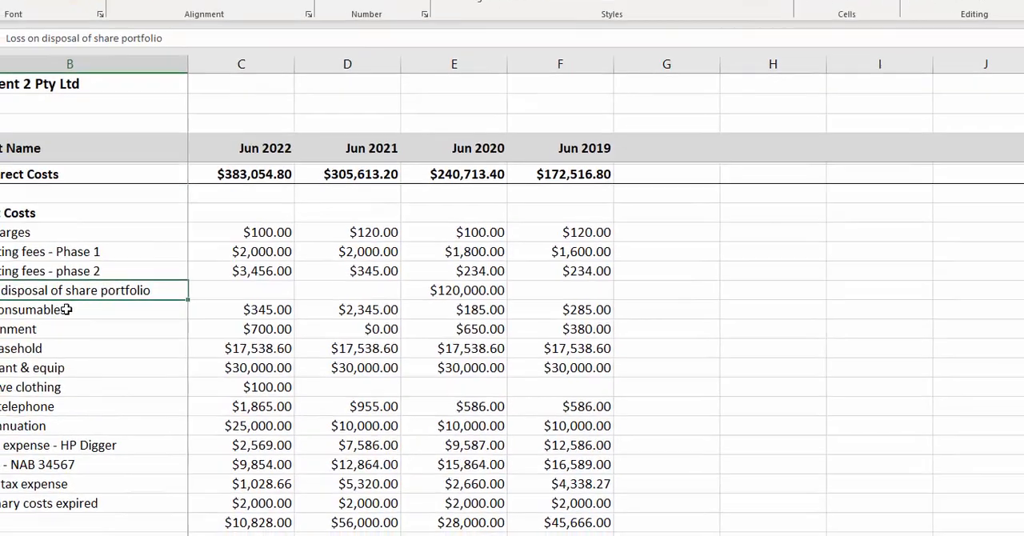
Switch to the client's Excel workbook and review its accounts, selecting Gain on Shares and Loss on disposal of share portfolio.
click(42, 404)
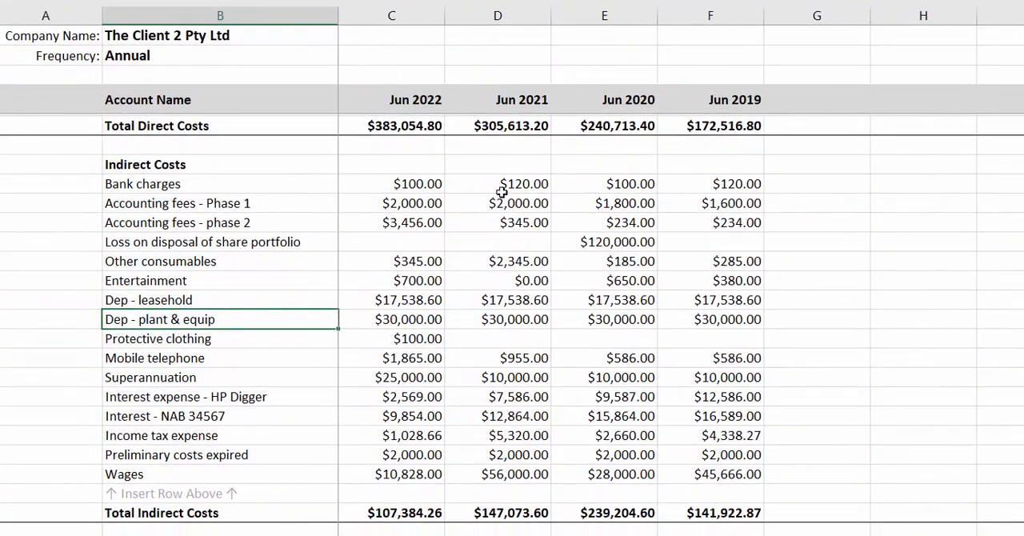
scroll(512, 232, up, 6)
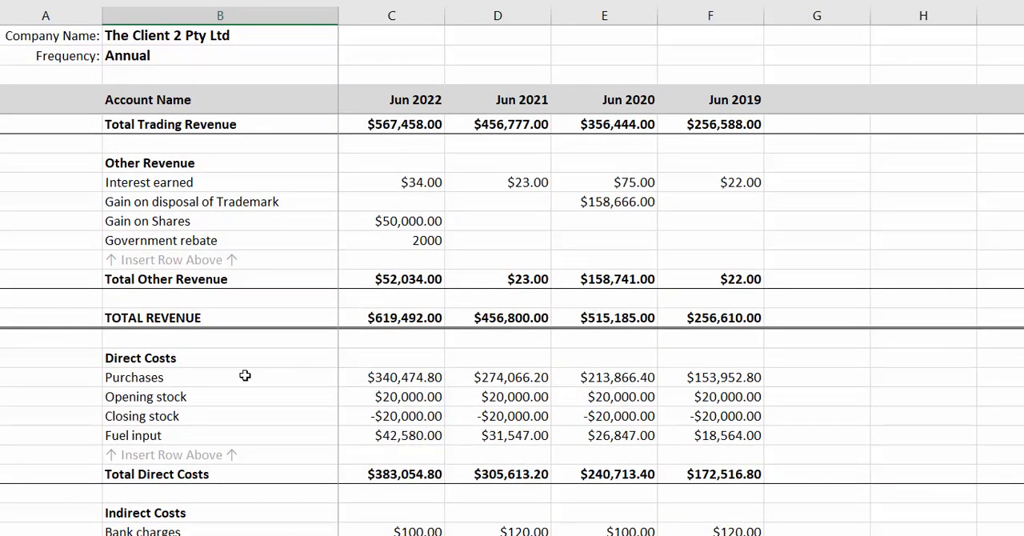
click(136, 222)
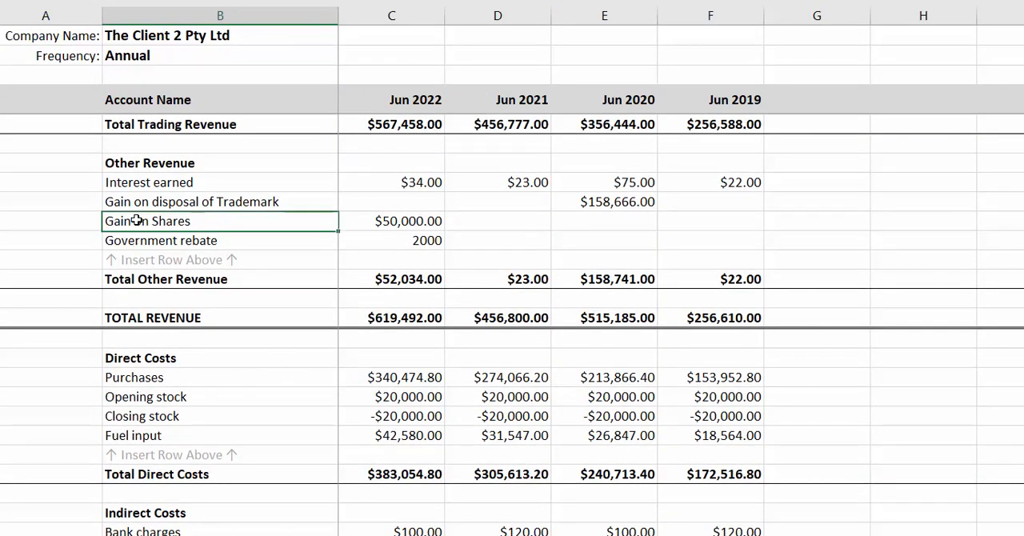
scroll(277, 360, down, 15)
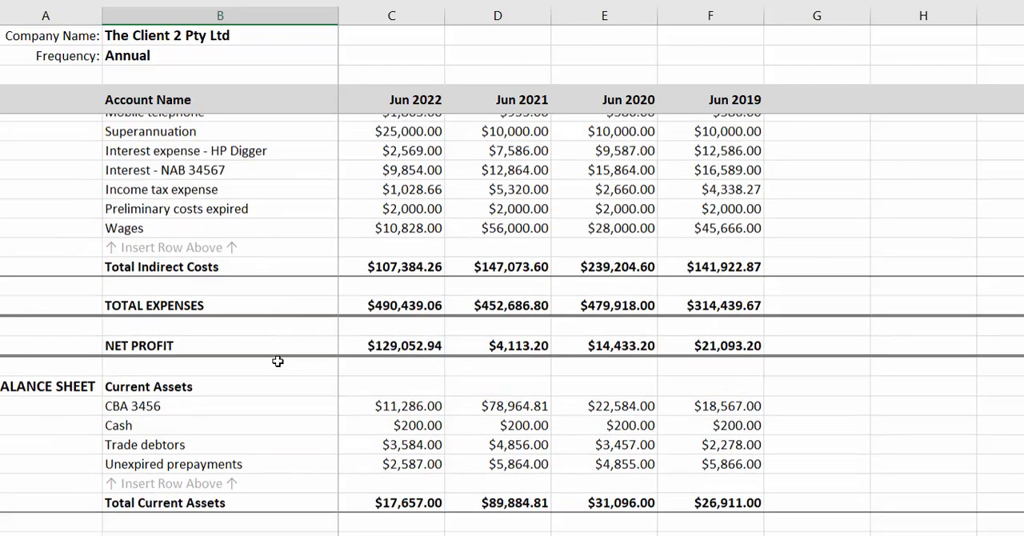
scroll(278, 346, up, 13)
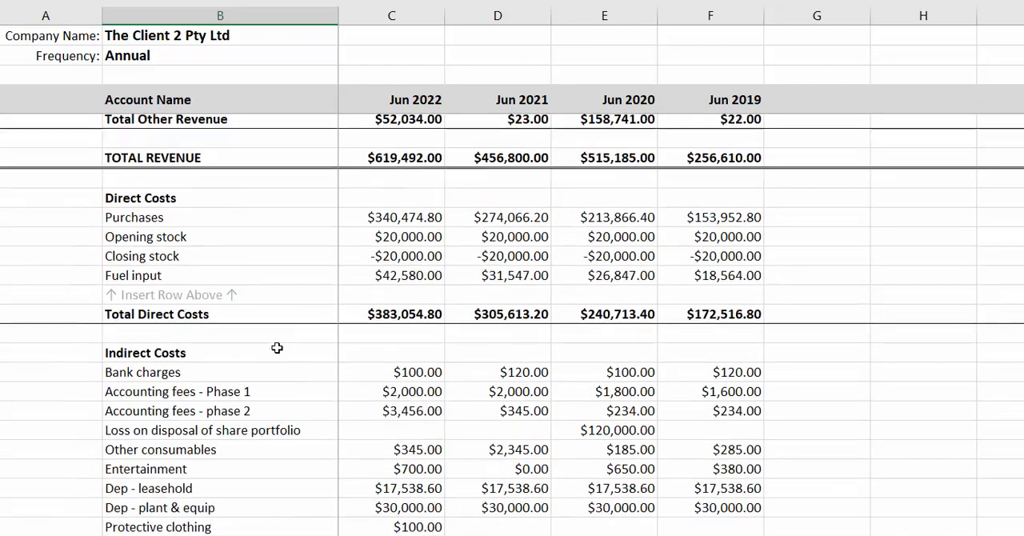
scroll(277, 347, down, 2)
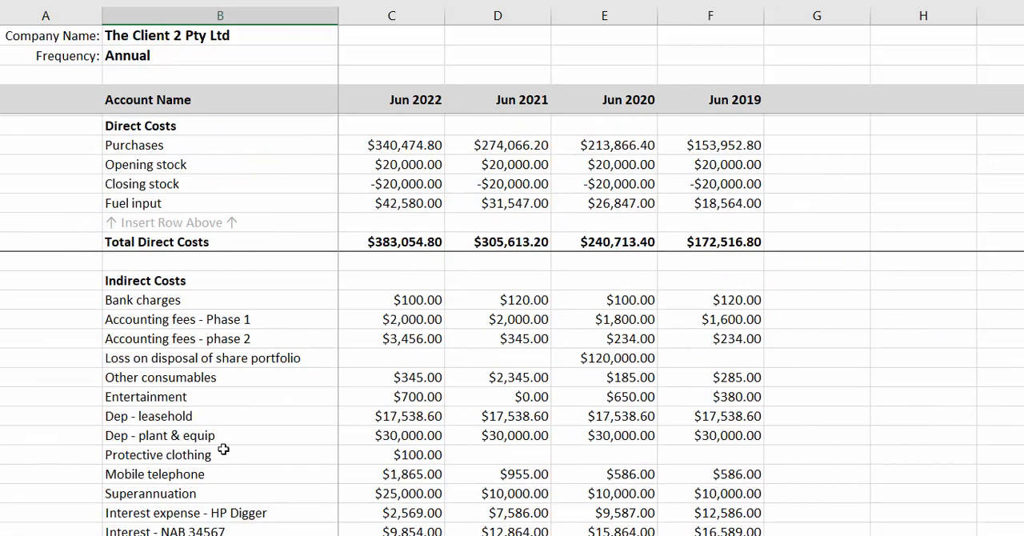
scroll(201, 445, down, 1)
scroll(202, 445, down, 2)
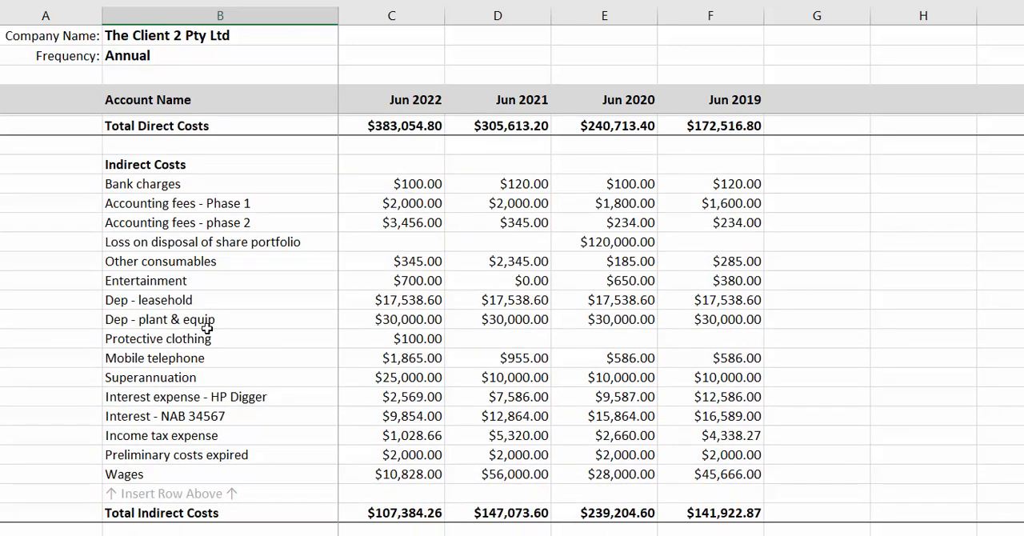
click(164, 243)
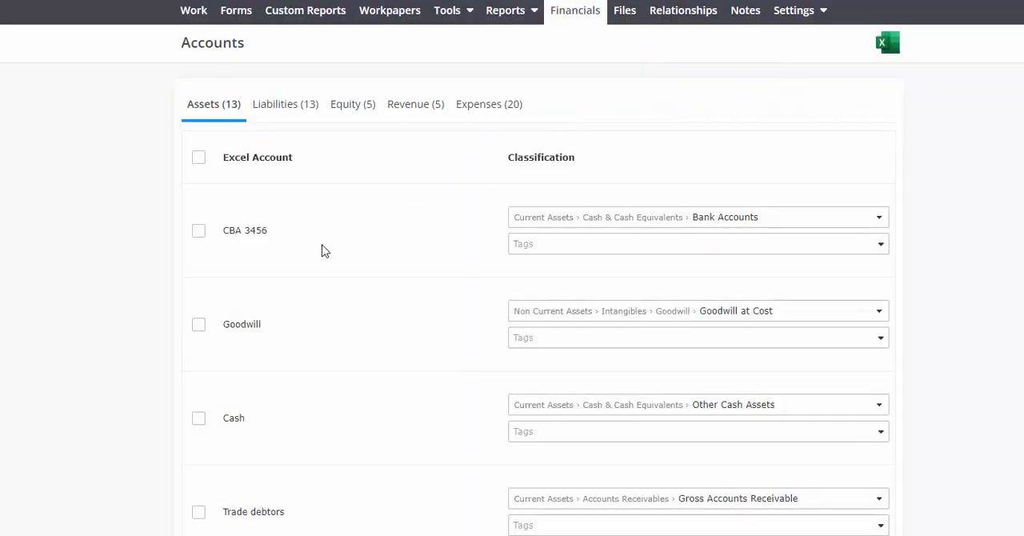
Switch to LodgeiT and check how the client's Revenue and Expenses accounts are classified, including Loss on disposal of share portfolio.
click(415, 119)
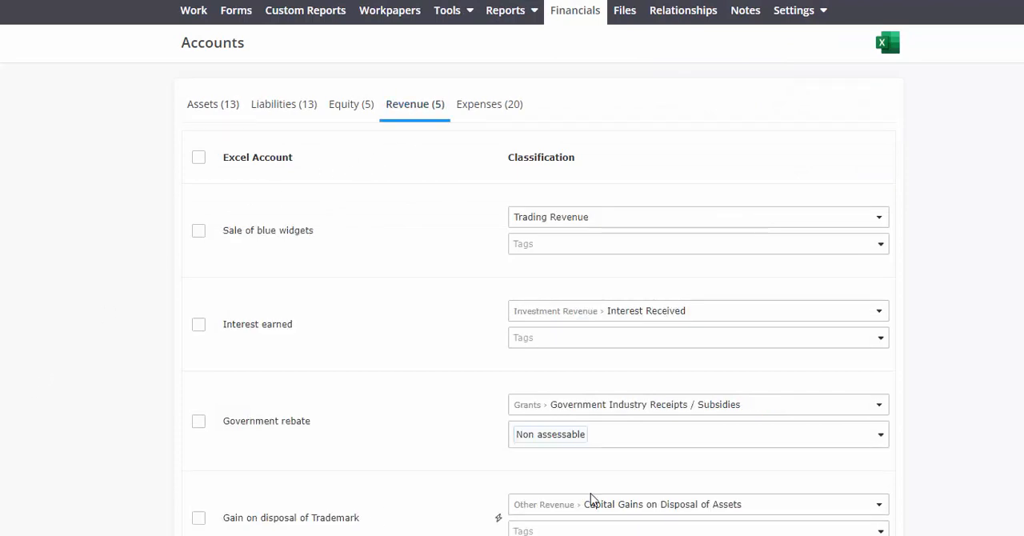
click(476, 118)
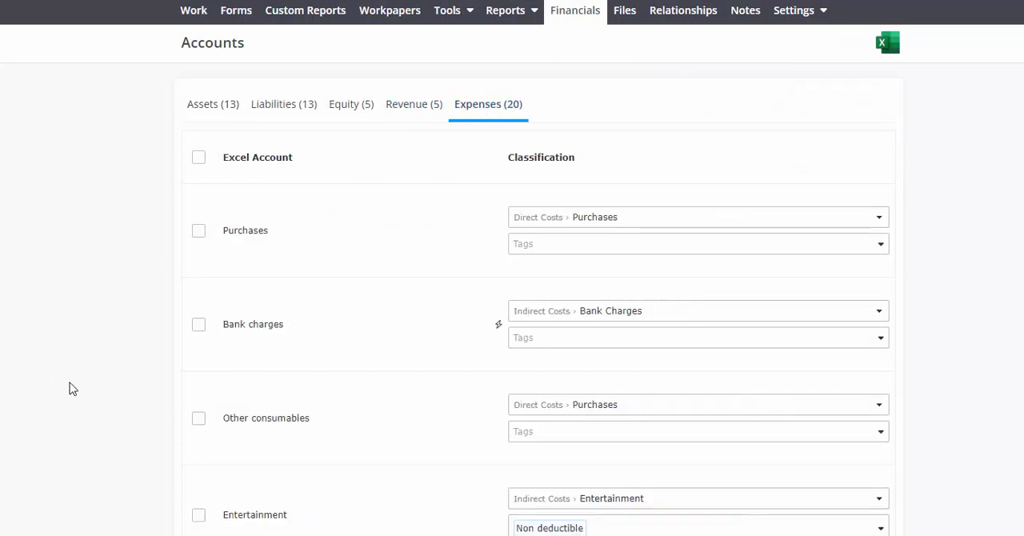
scroll(44, 410, down, 10)
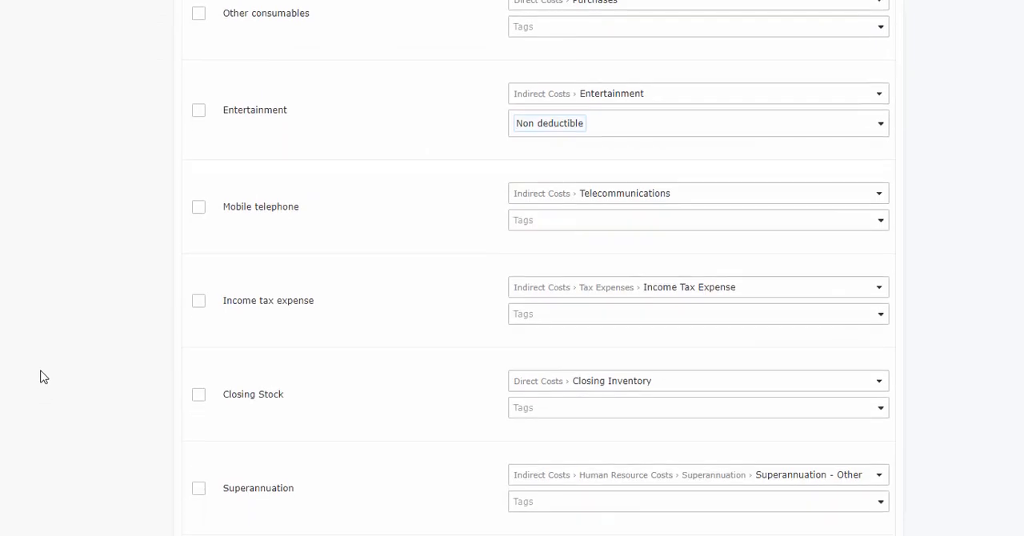
scroll(44, 372, down, 7)
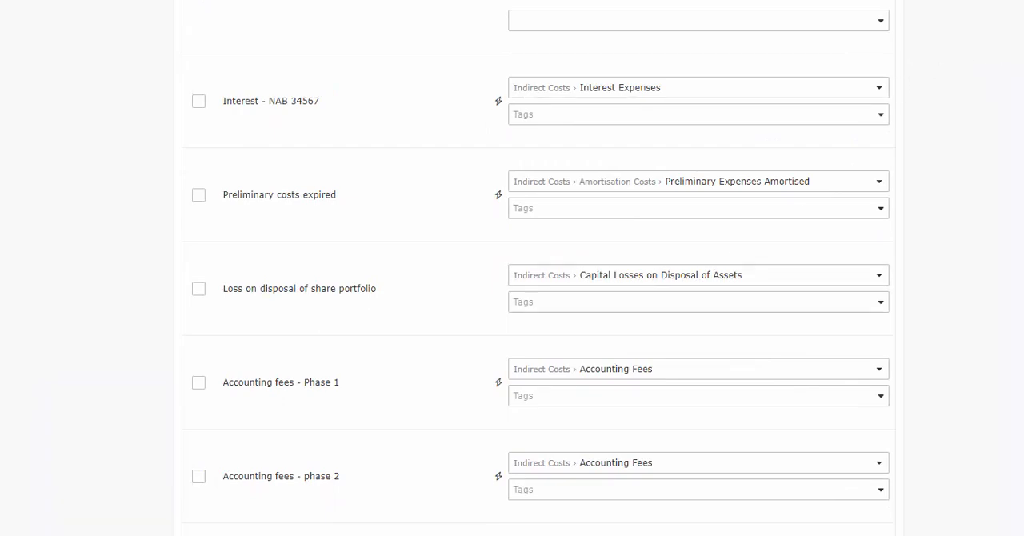
scroll(512, 268, up, 18)
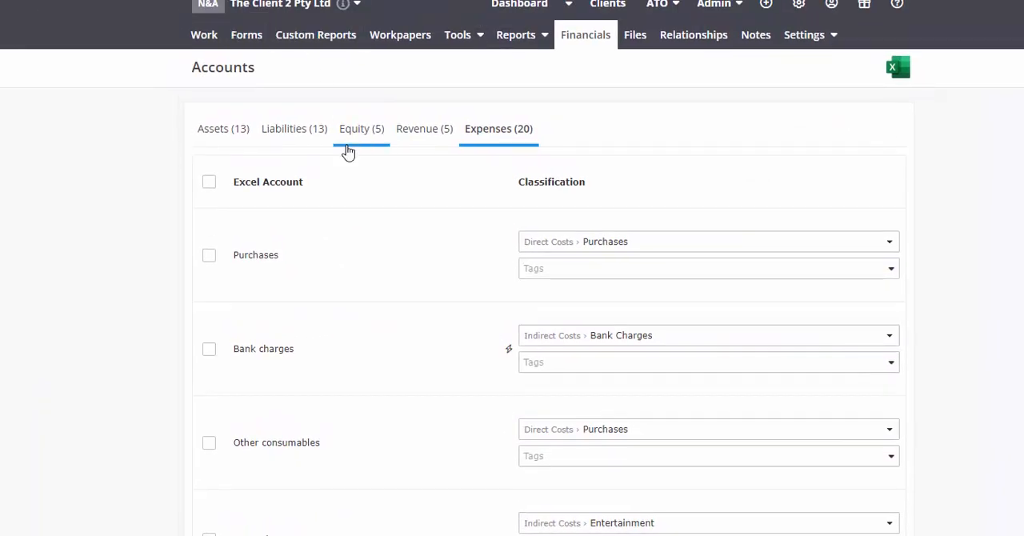
Remove the 2022 draft report Gains losses from the client's custom reports.
click(315, 35)
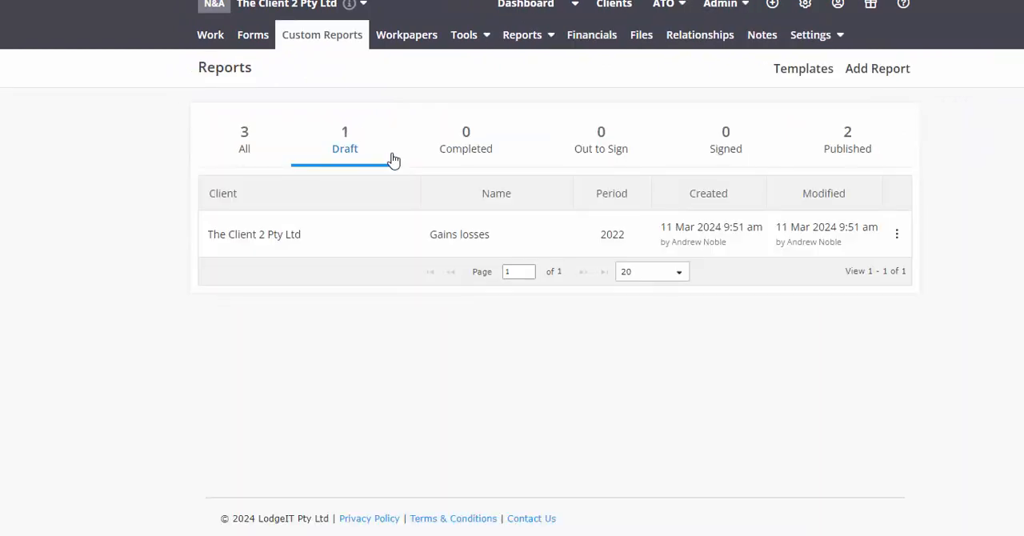
click(897, 234)
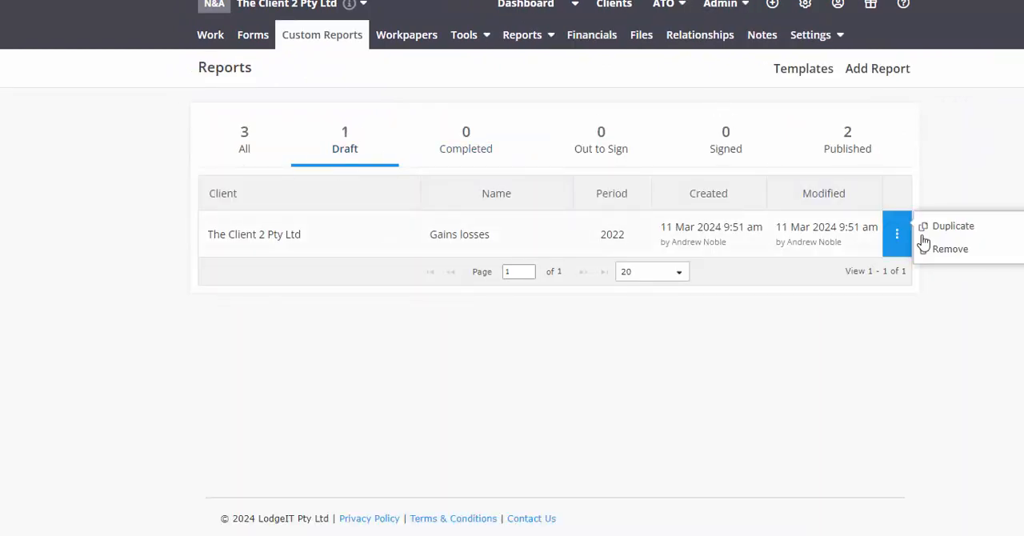
click(948, 252)
click(612, 365)
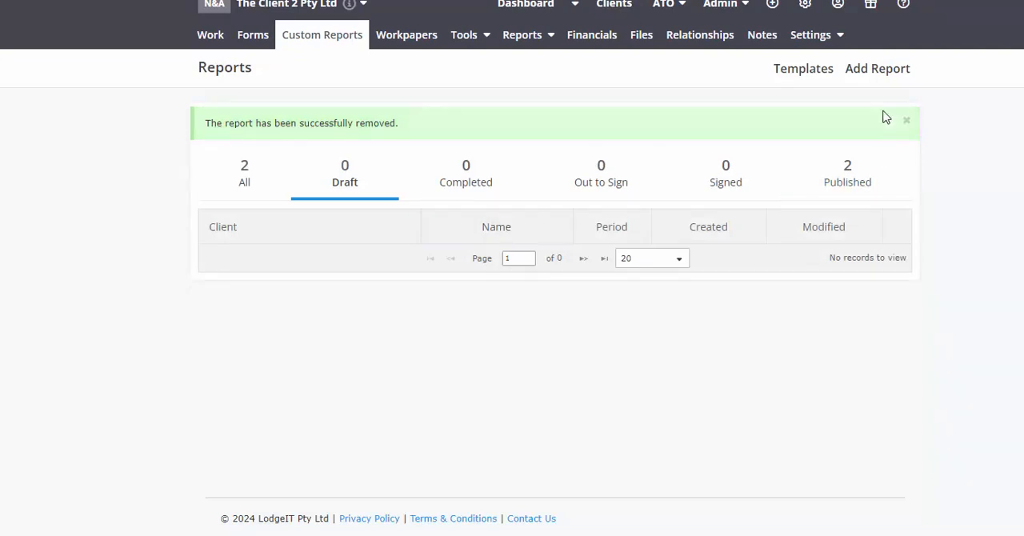
Create a free Financial Report from the Basic Financials (trading) LodgeiT template for the 2021/2022 financial year.
click(878, 70)
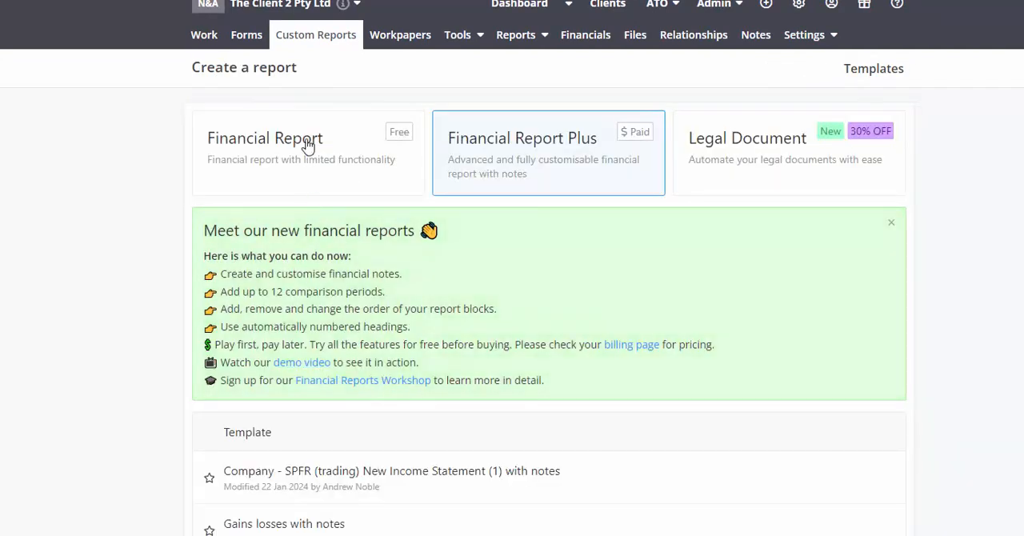
click(309, 144)
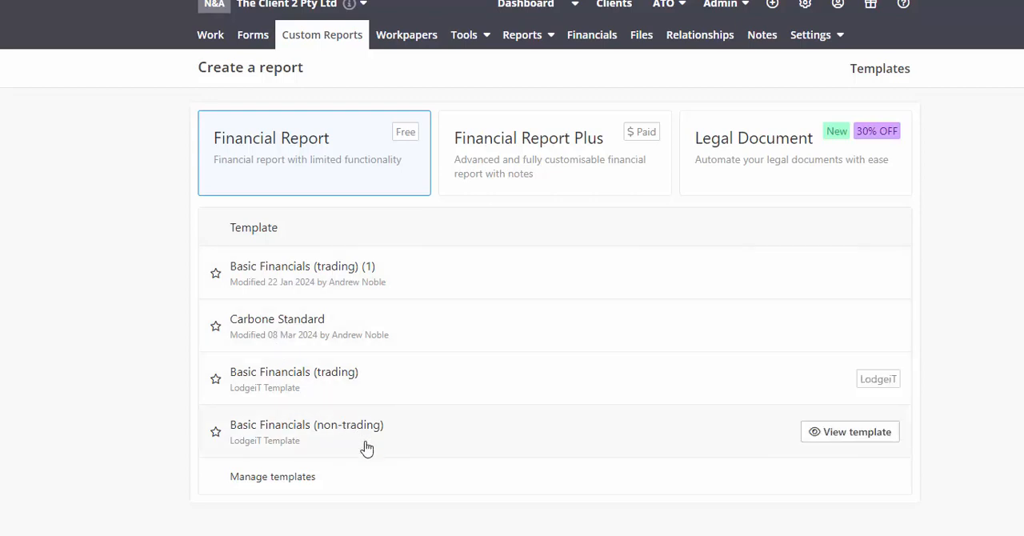
click(357, 376)
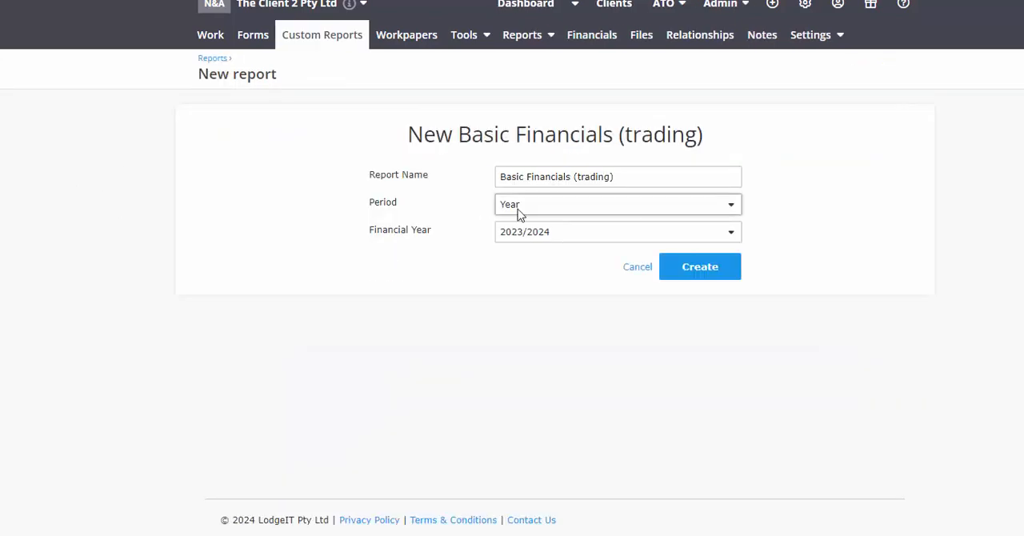
click(565, 242)
click(538, 319)
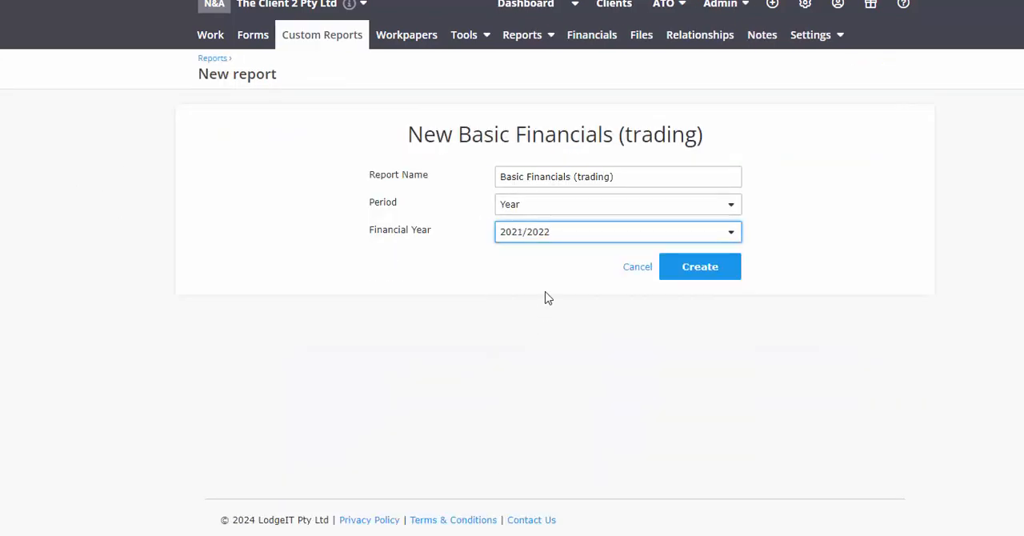
click(680, 267)
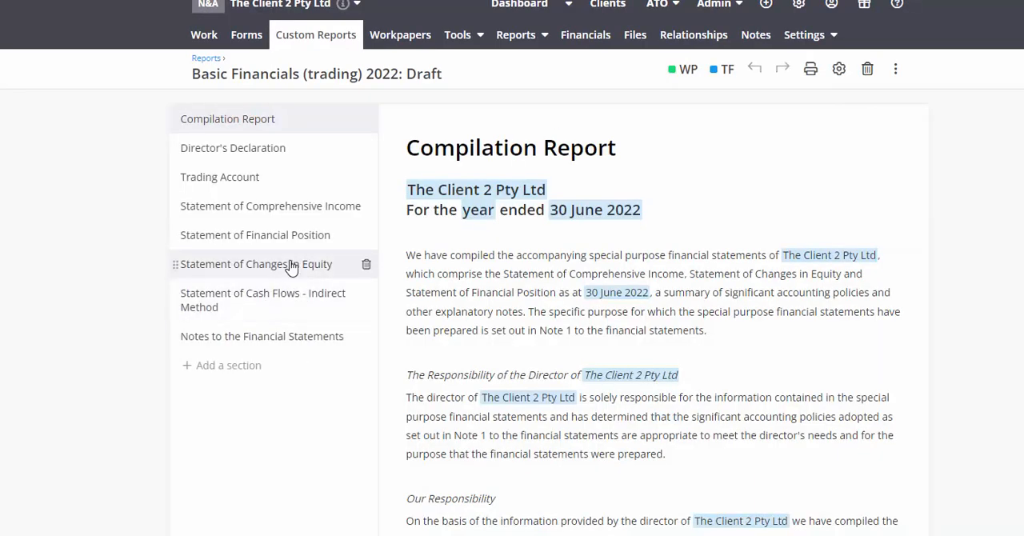
Review the 2022 draft's Statement of Comprehensive Income, checking where Capital Gains on Disposal of Assets is presented relative to expenses.
scroll(286, 252, down, 10)
scroll(272, 184, up, 2)
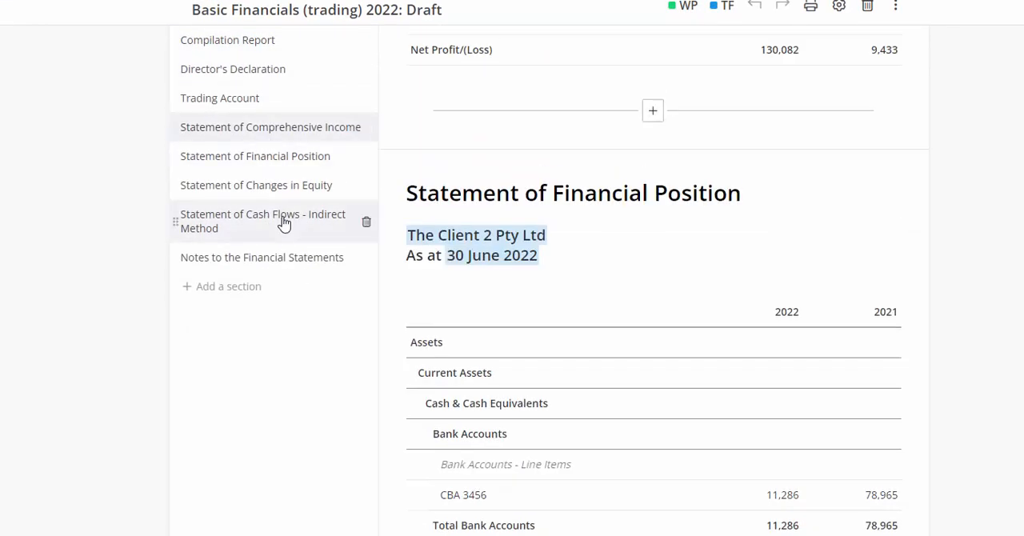
scroll(284, 224, up, 10)
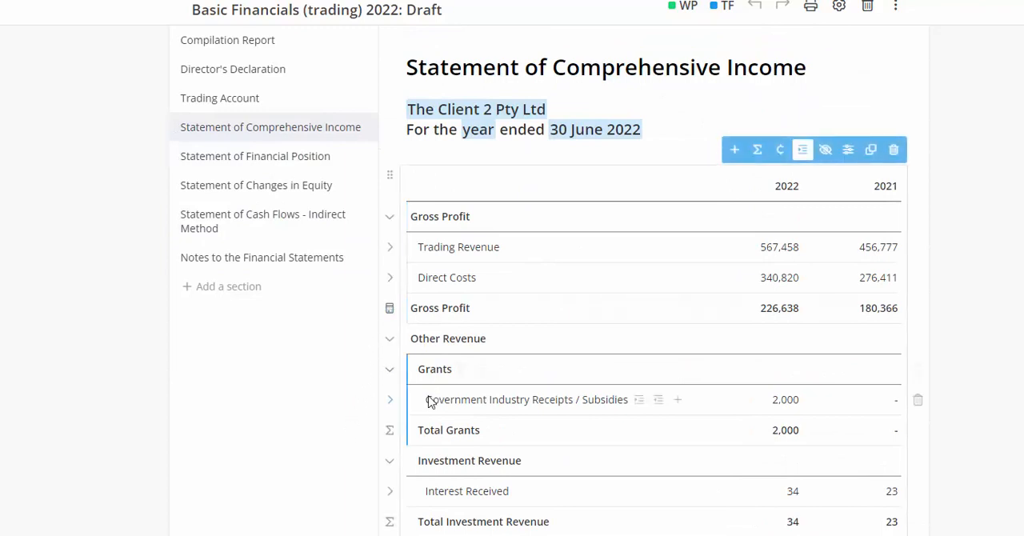
scroll(428, 400, down, 2)
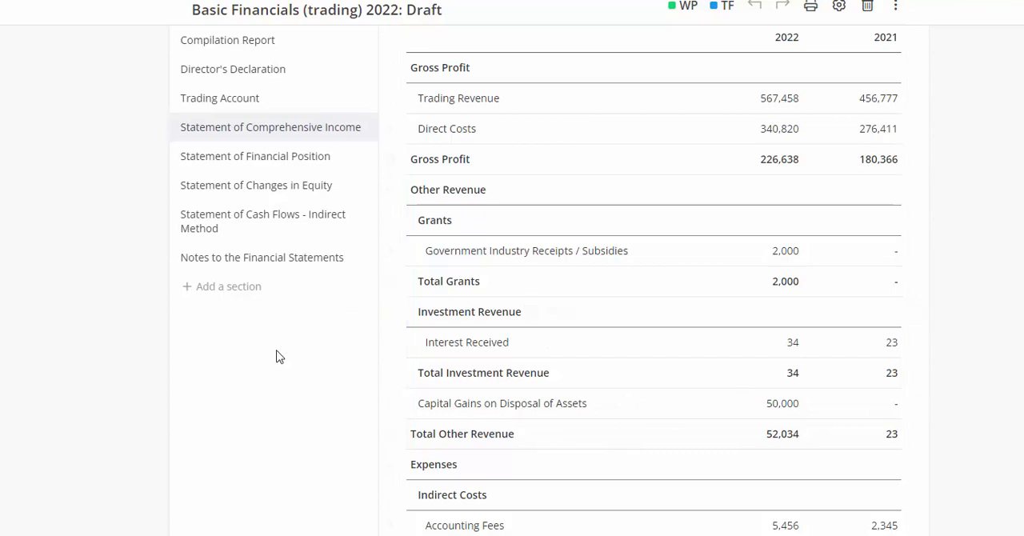
scroll(274, 357, down, 4)
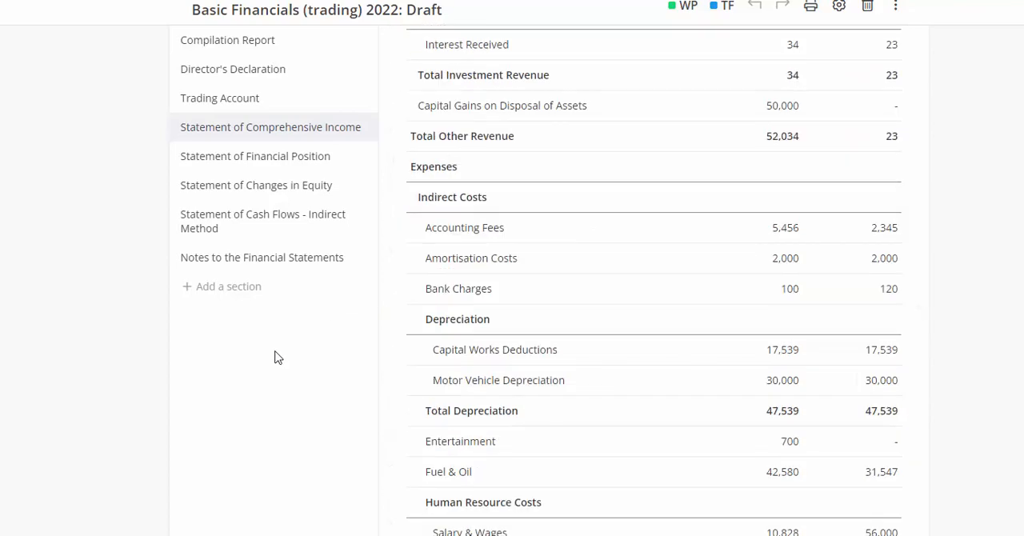
scroll(274, 358, up, 5)
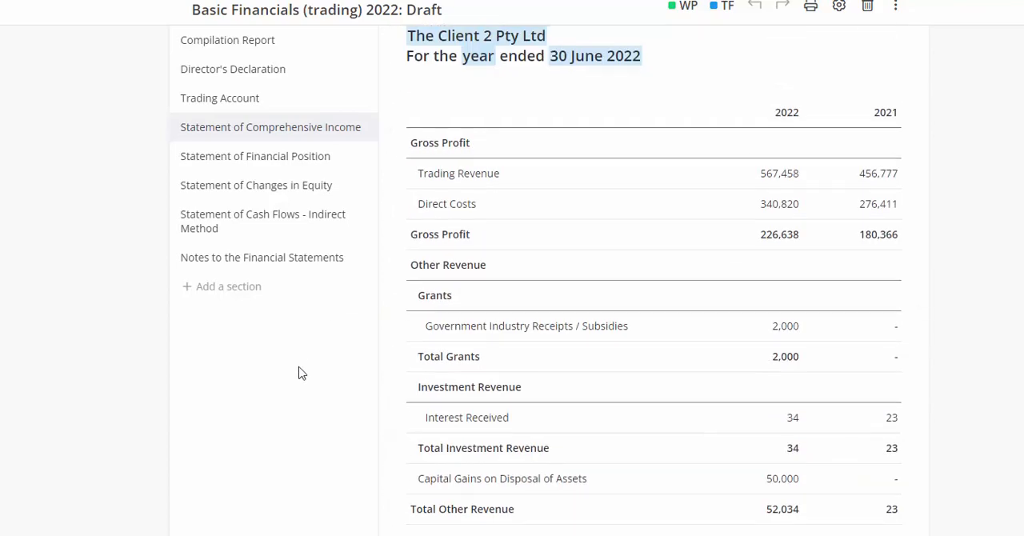
scroll(297, 370, up, 10)
scroll(298, 373, up, 10)
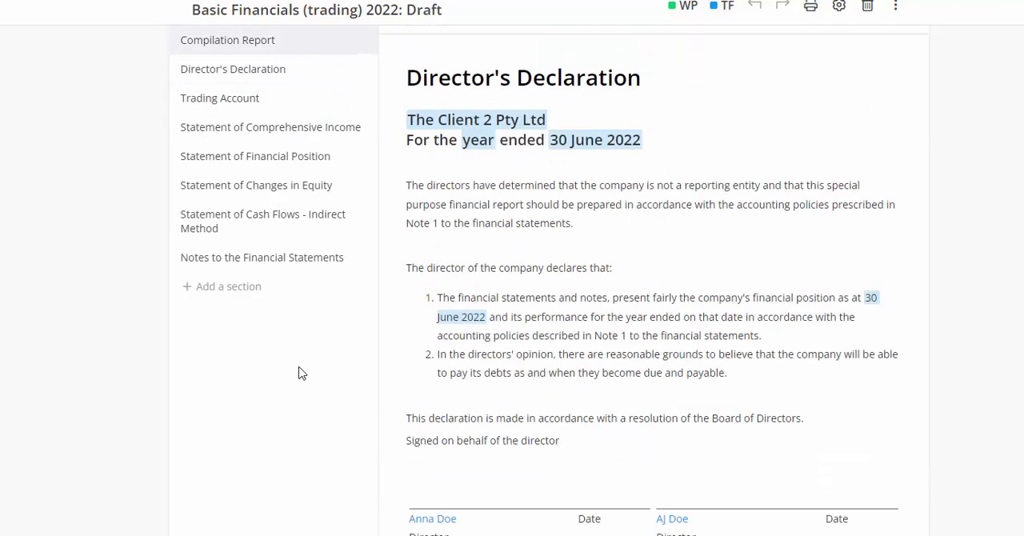
scroll(296, 387, up, 1)
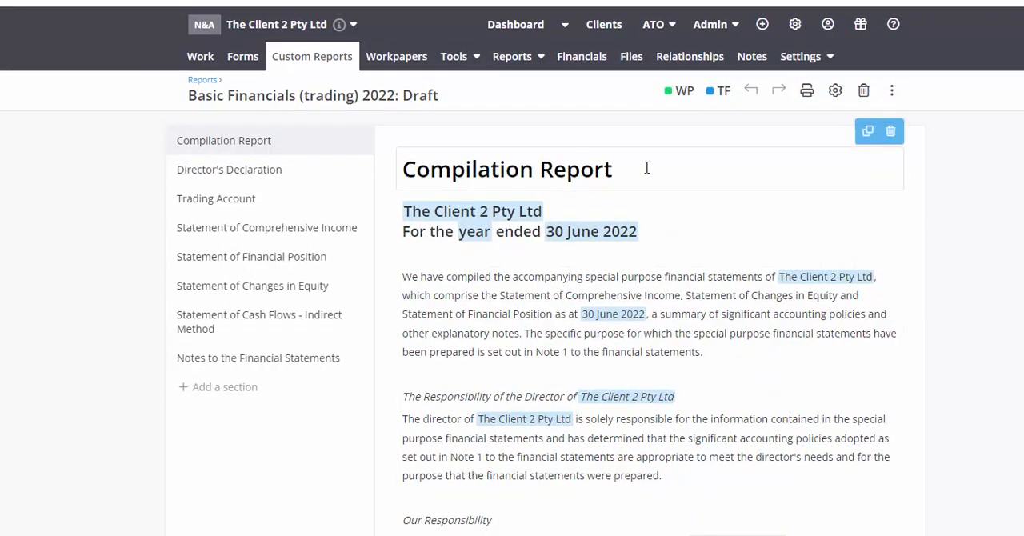
Create another free Financial Report from the Basic Financials (trading) LodgeiT template for the 2020/2021 financial year.
click(200, 80)
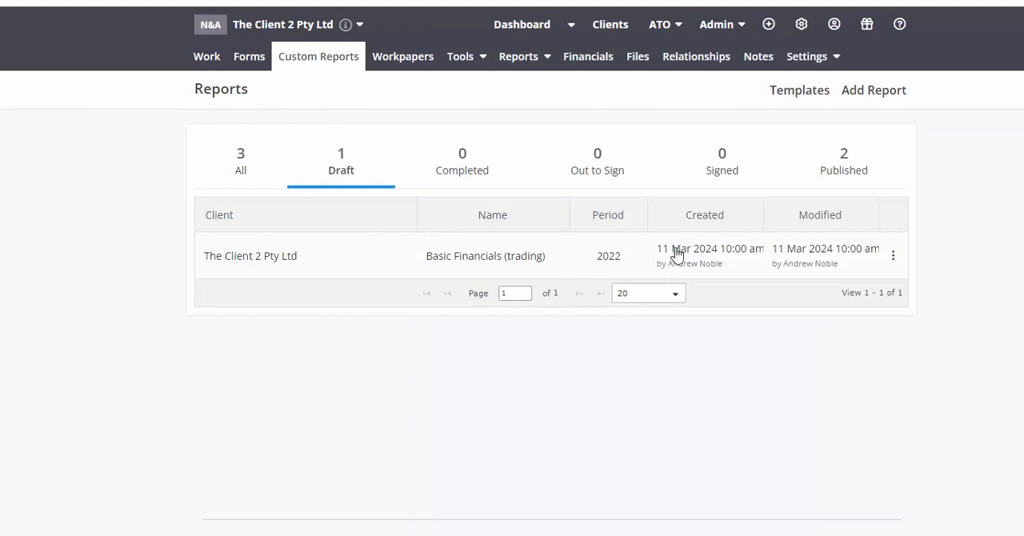
click(857, 95)
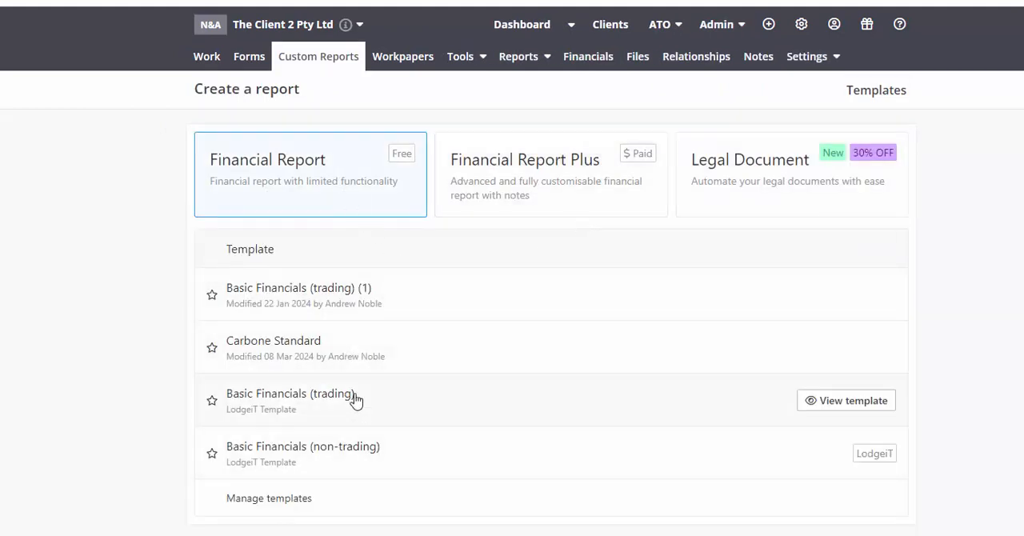
click(355, 400)
click(542, 252)
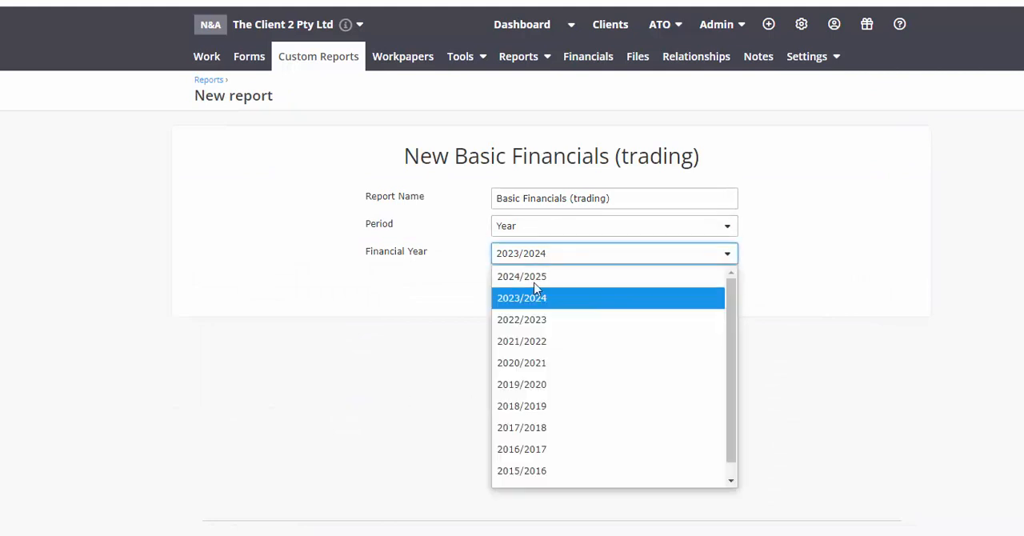
click(541, 364)
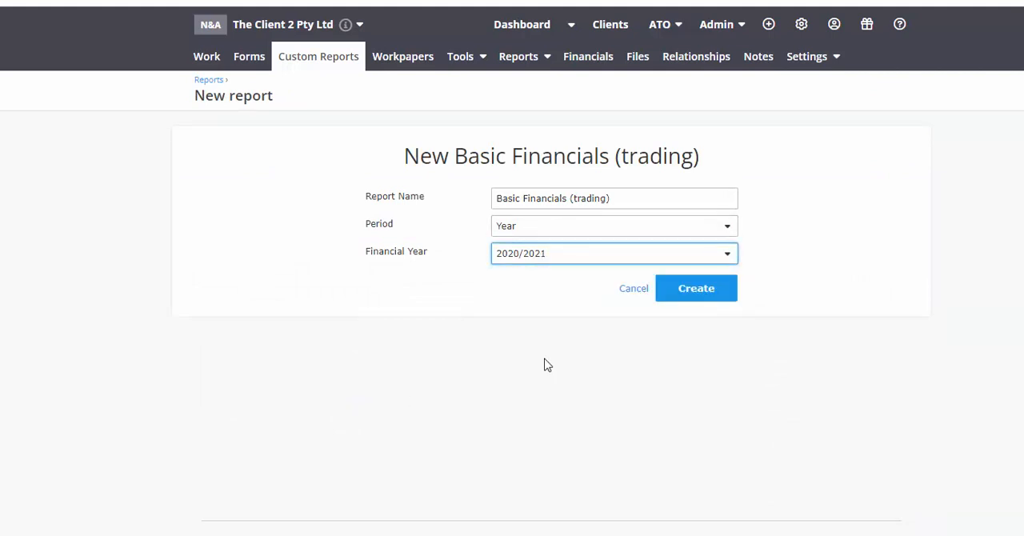
click(688, 297)
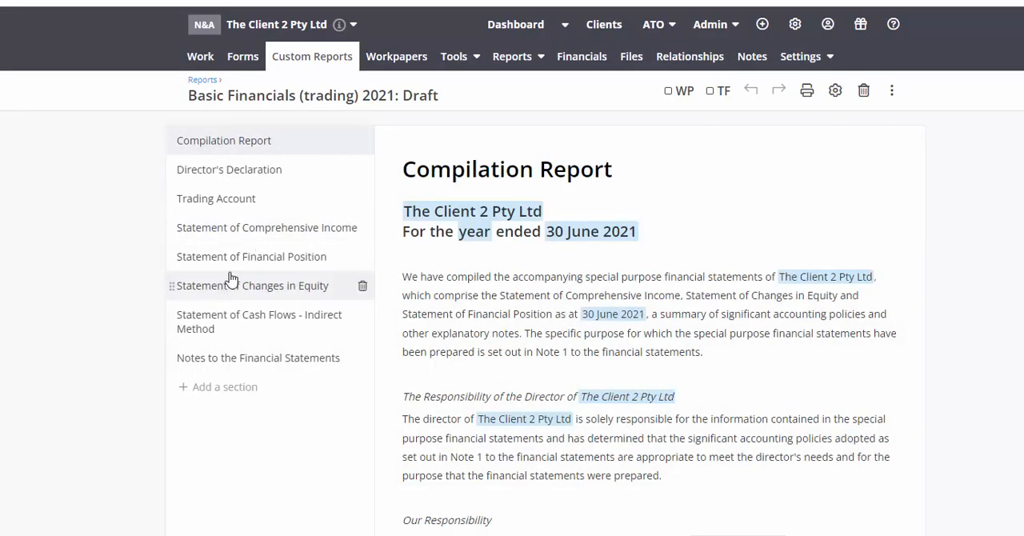
Examine the 2021 draft's Statement of Comprehensive Income for capital gains under Other Revenue and capital losses under Indirect Costs.
scroll(235, 244, down, 10)
click(232, 178)
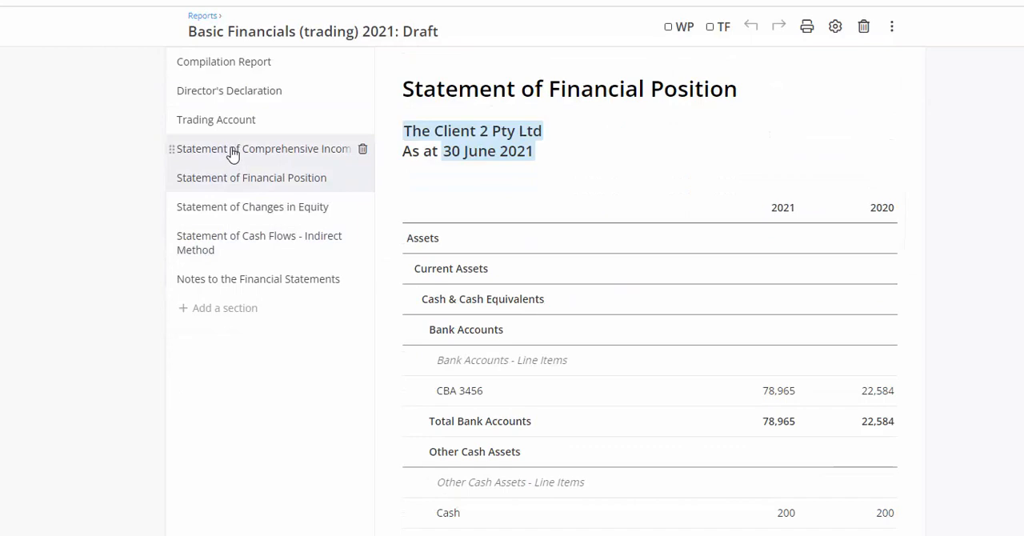
click(232, 148)
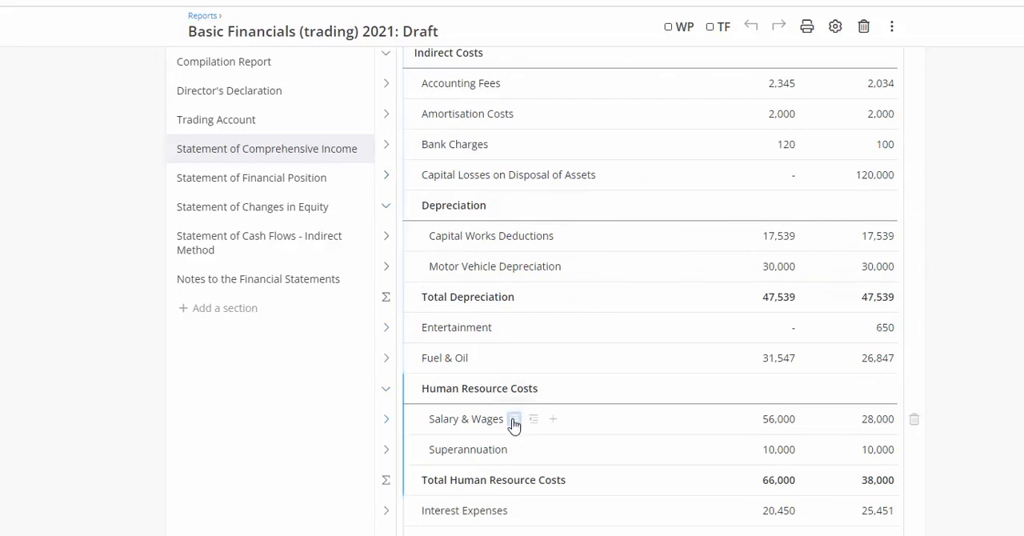
scroll(514, 440, up, 3)
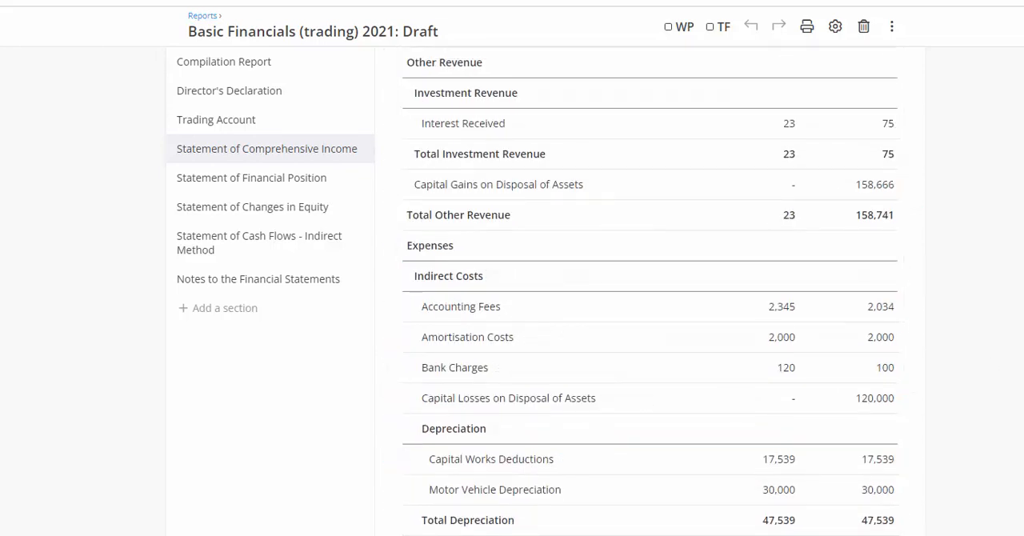
scroll(650, 292, up, 20)
scroll(838, 304, up, 2)
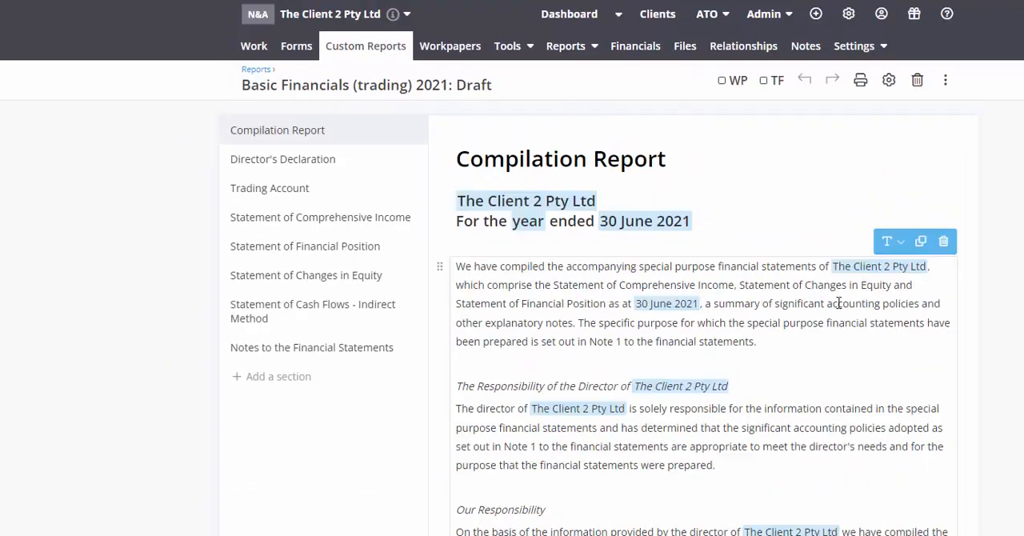
Create a Financial Report Plus from the Gains losses with notes template, named Financial Statements, for the 2021/2022 financial year.
click(255, 70)
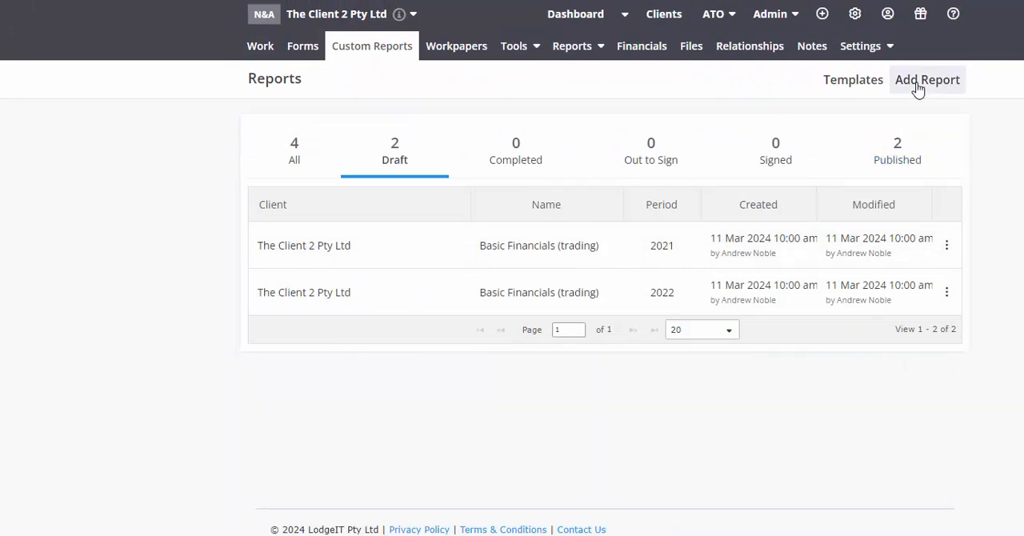
click(917, 90)
click(622, 160)
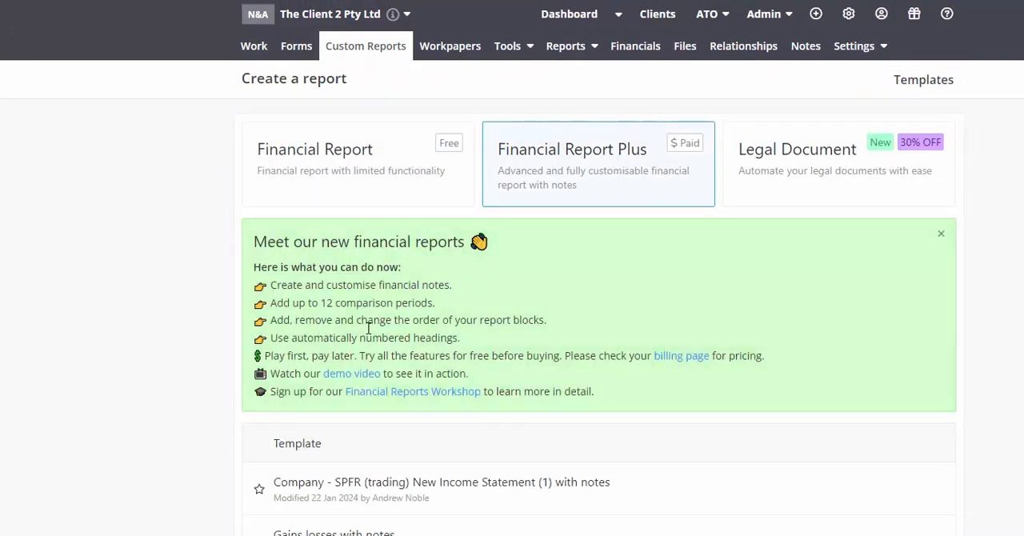
scroll(368, 328, down, 2)
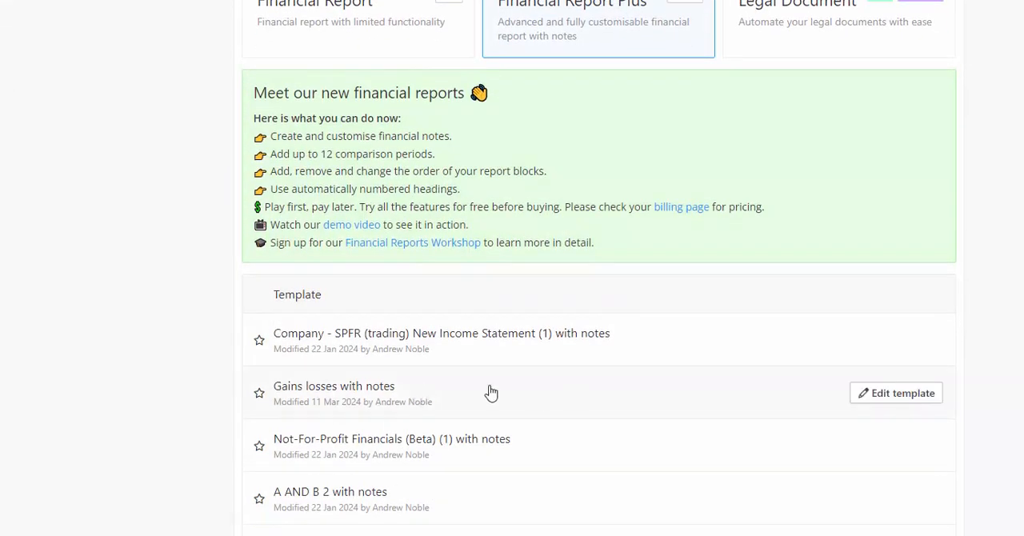
click(463, 402)
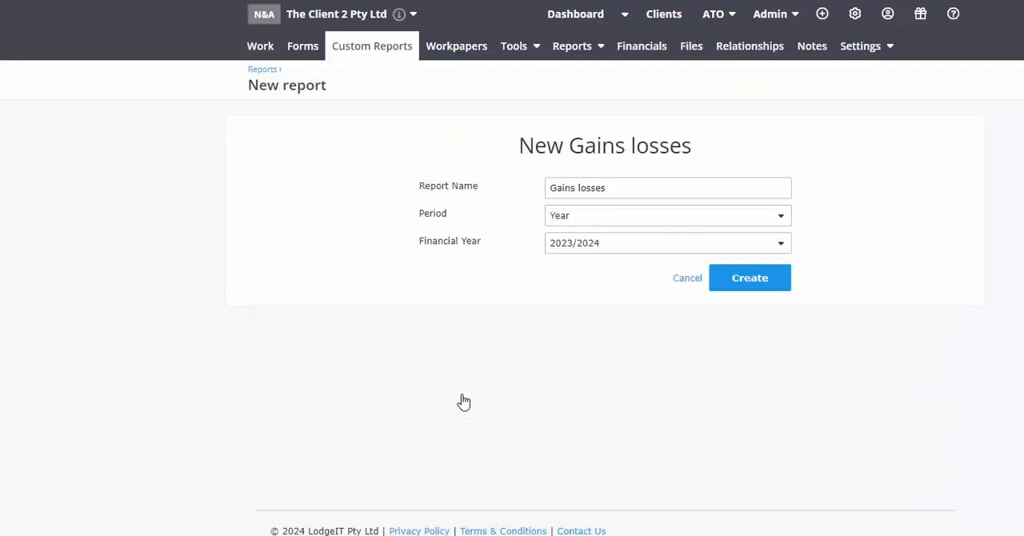
click(594, 247)
click(600, 330)
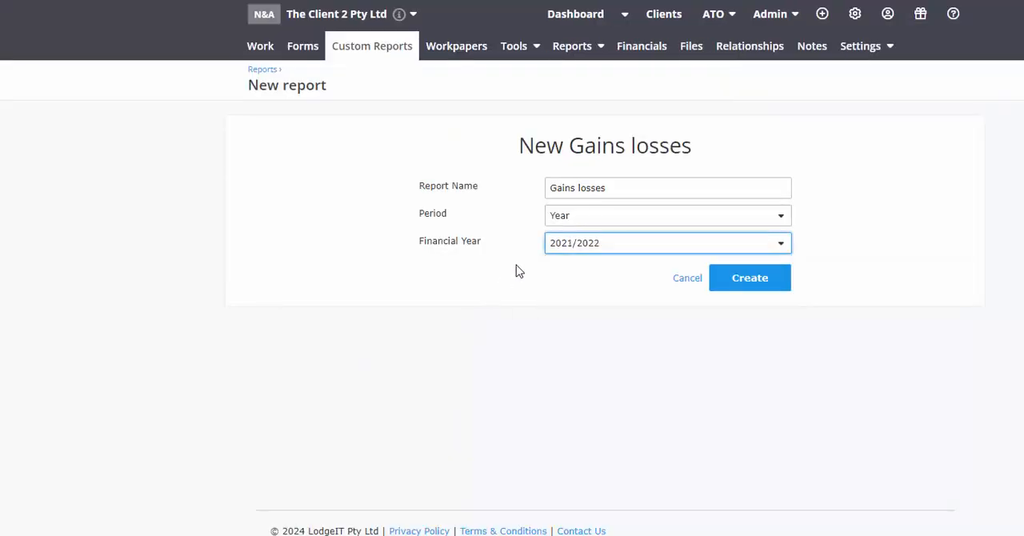
drag(631, 192, 327, 189)
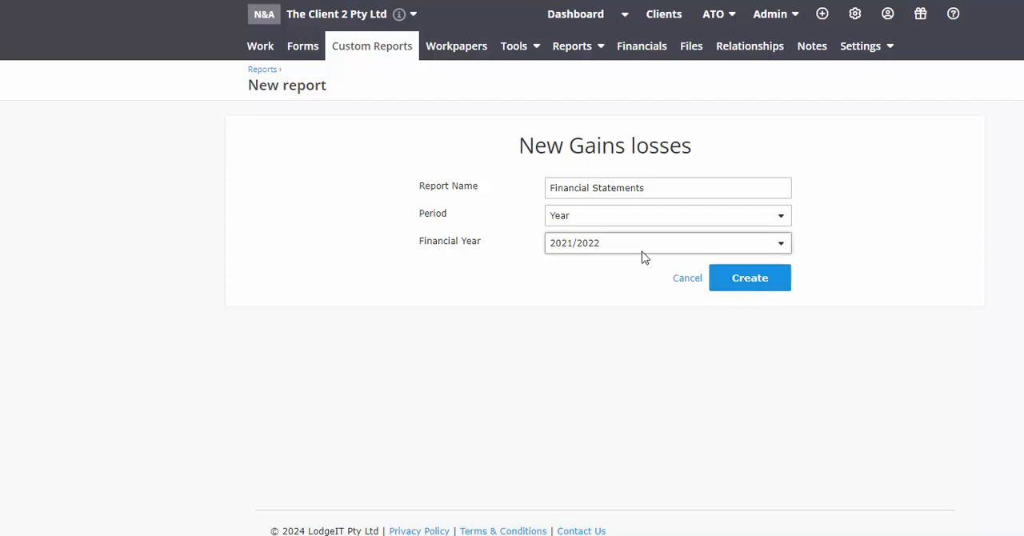
click(757, 294)
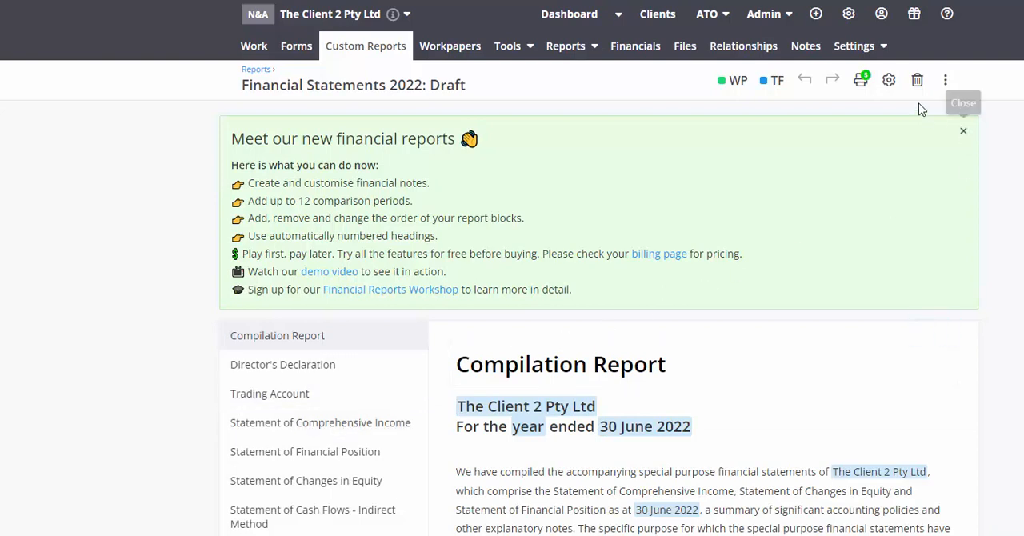
Set the Financial Statements report's comparison periods to cover 2021, 2020 and 2019 alongside 2022.
click(888, 80)
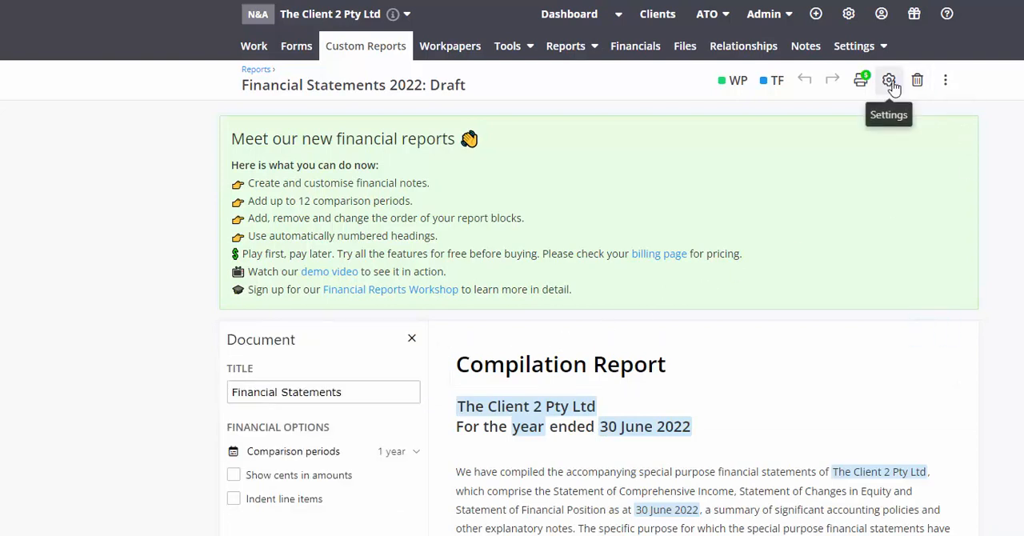
click(271, 462)
click(336, 192)
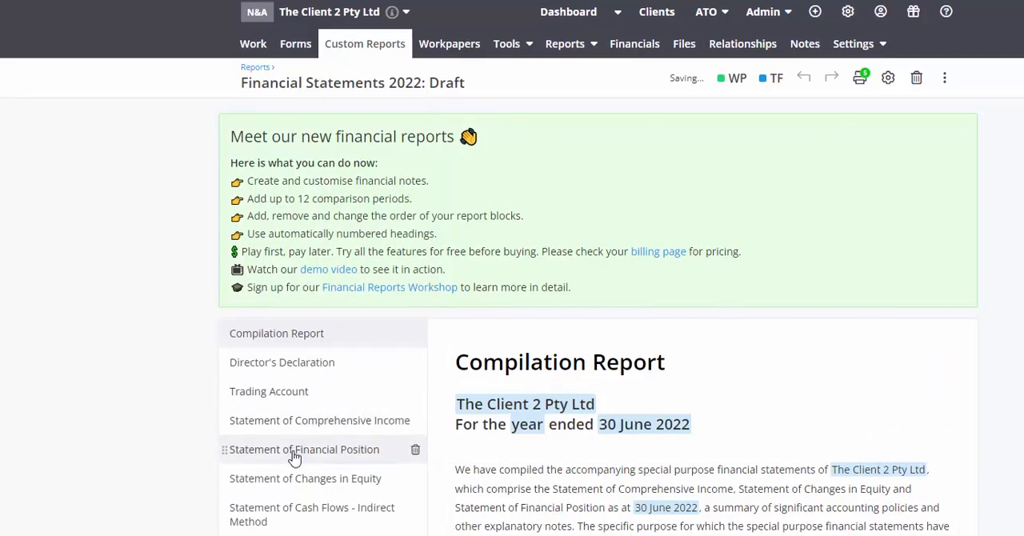
Go to the Statement of Comprehensive Income and collapse its Gains/(losses) section into a single line.
scroll(294, 452, down, 1)
click(290, 357)
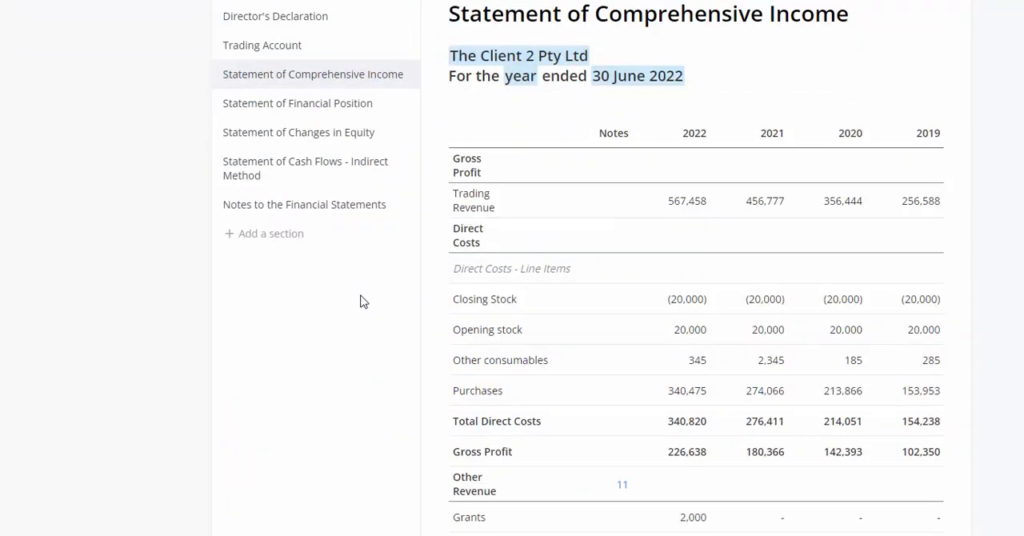
scroll(358, 402, down, 3)
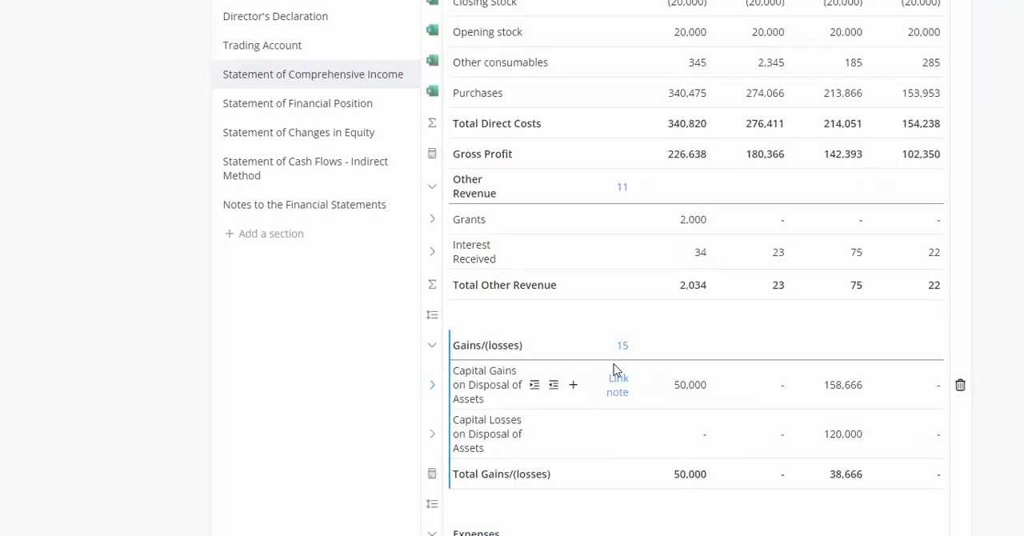
click(432, 349)
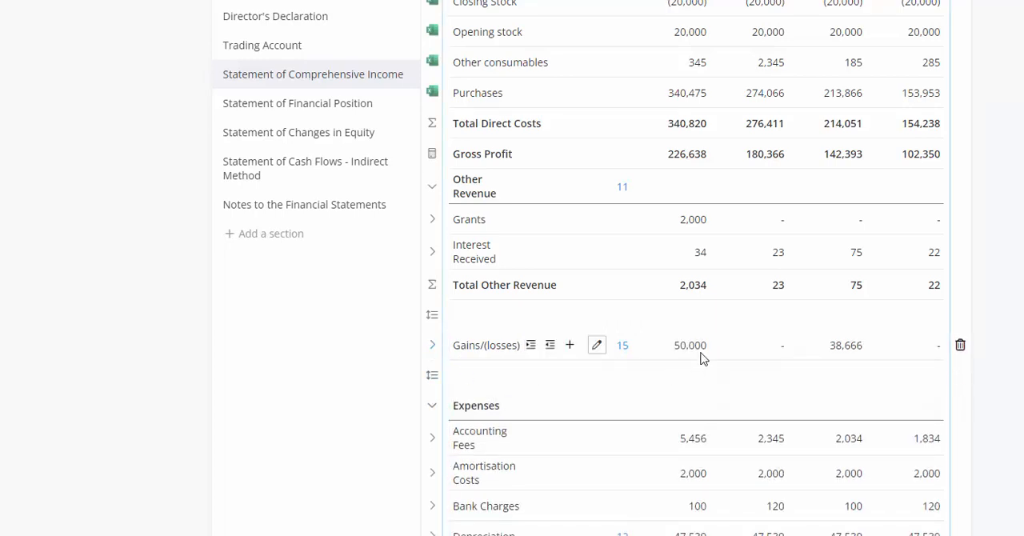
Open the note linked to Gains/(losses) and expand its Capital Gains and Capital Losses on Disposal of Assets lines into individual accounts.
click(621, 346)
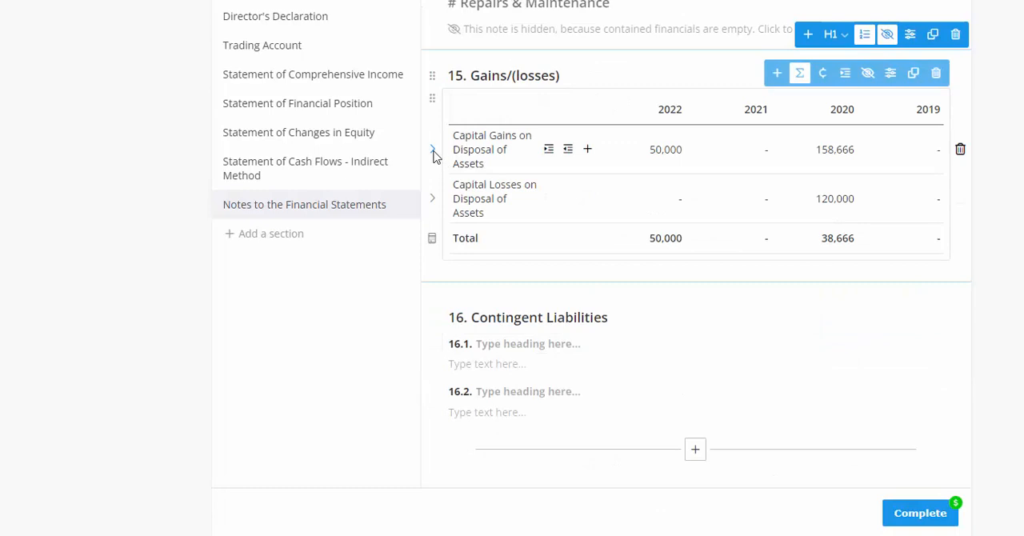
click(432, 151)
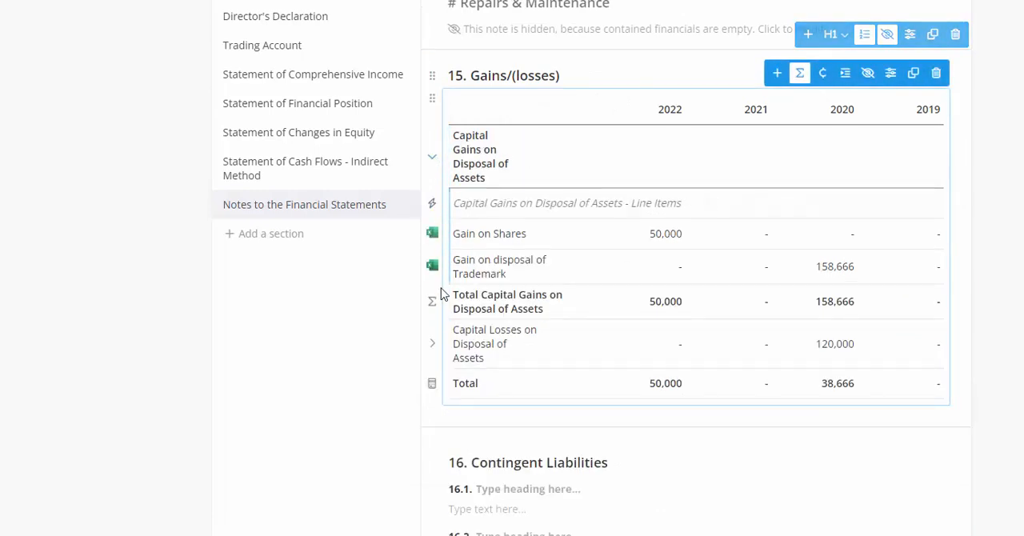
click(432, 344)
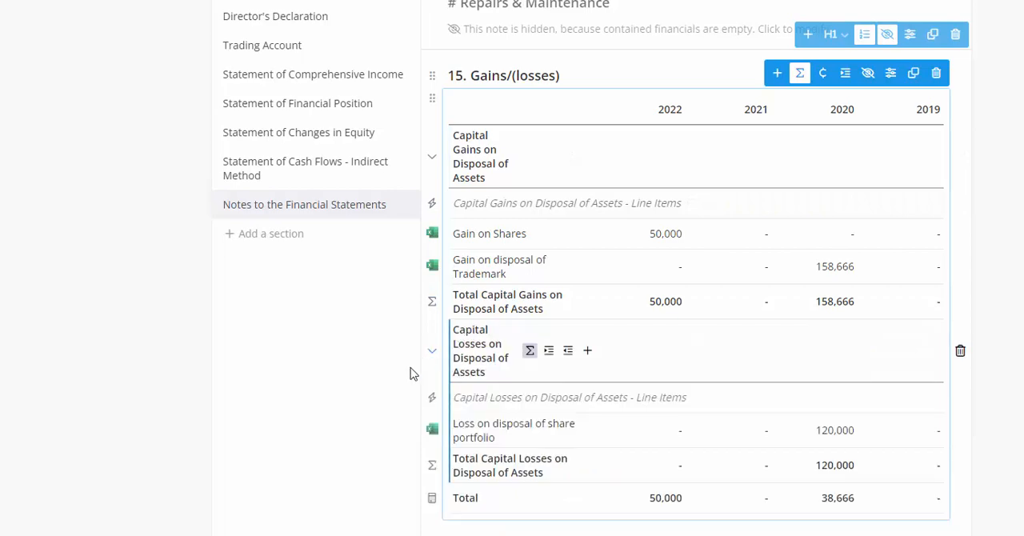
scroll(408, 375, down, 3)
scroll(404, 382, up, 2)
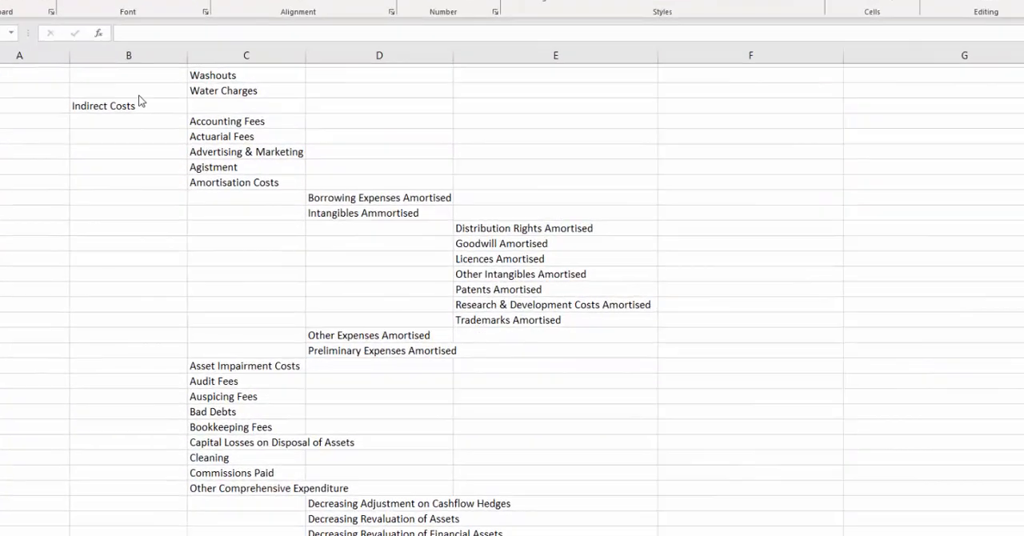
Switch to the Excel chart of accounts and locate Human Resource Costs within the Indirect Costs classifications.
click(138, 102)
scroll(294, 325, down, 5)
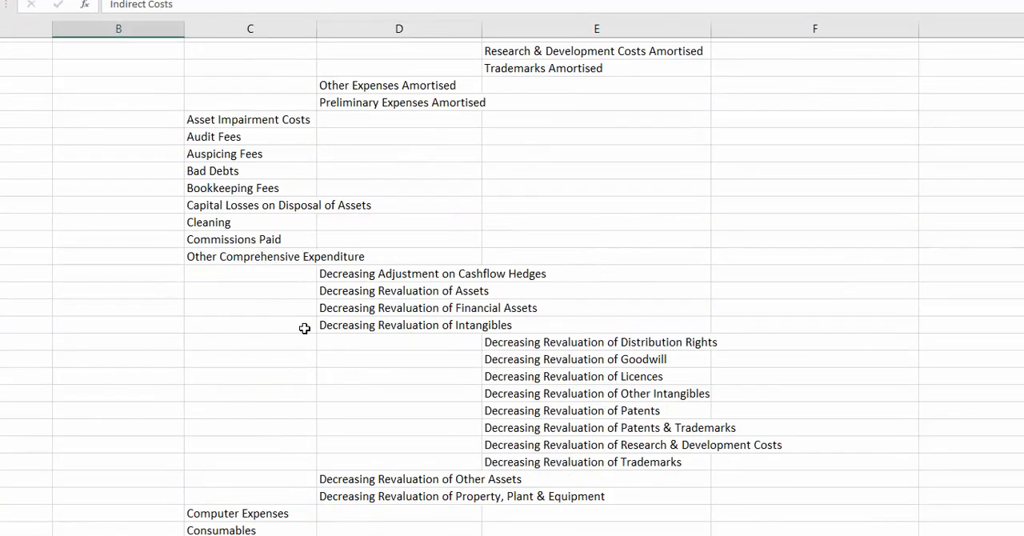
scroll(307, 342, down, 4)
scroll(322, 354, down, 16)
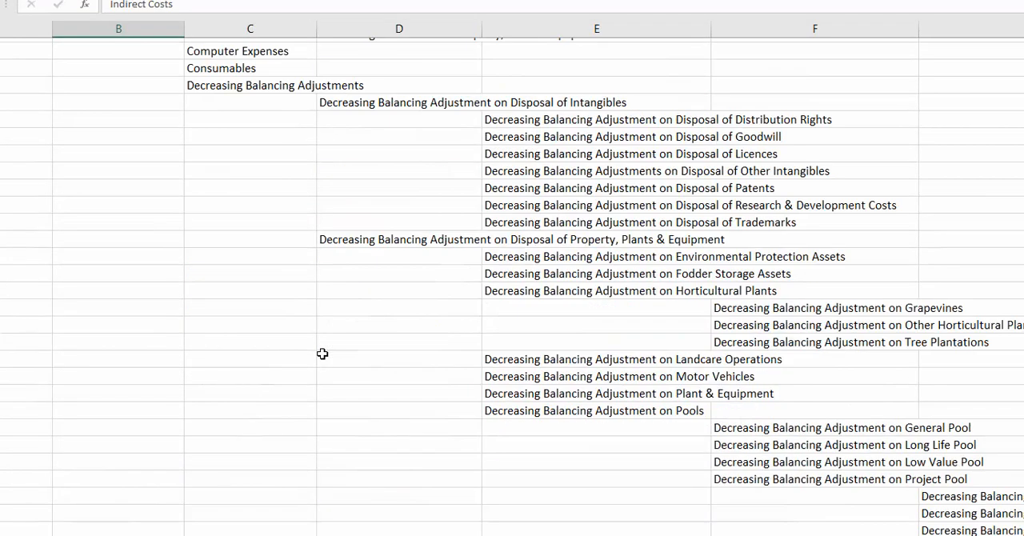
scroll(322, 354, down, 20)
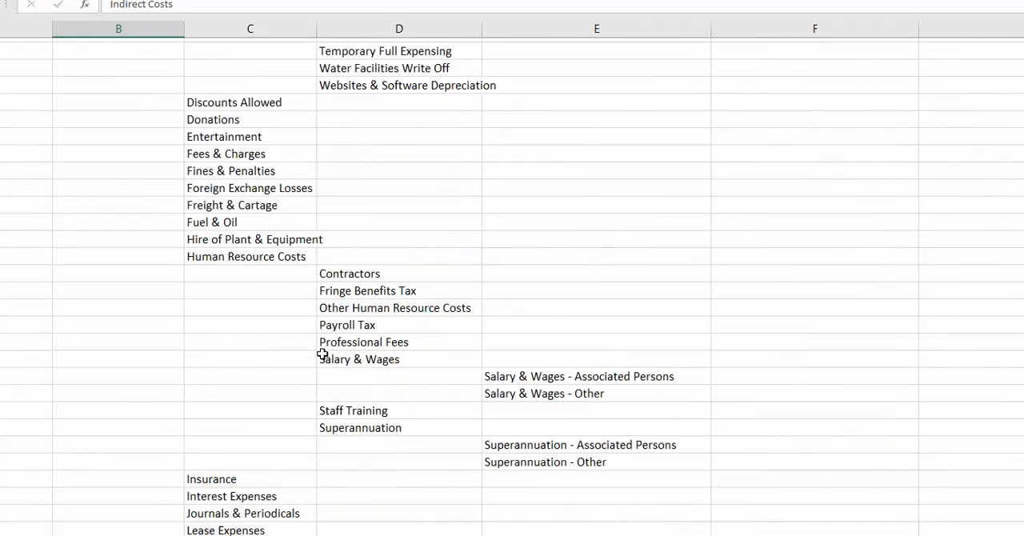
scroll(321, 355, down, 9)
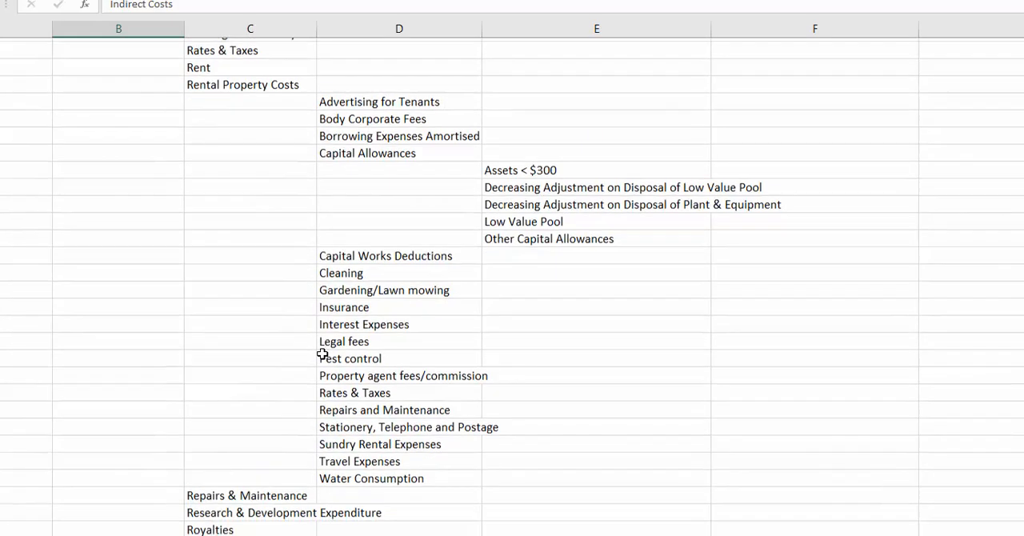
scroll(322, 355, up, 9)
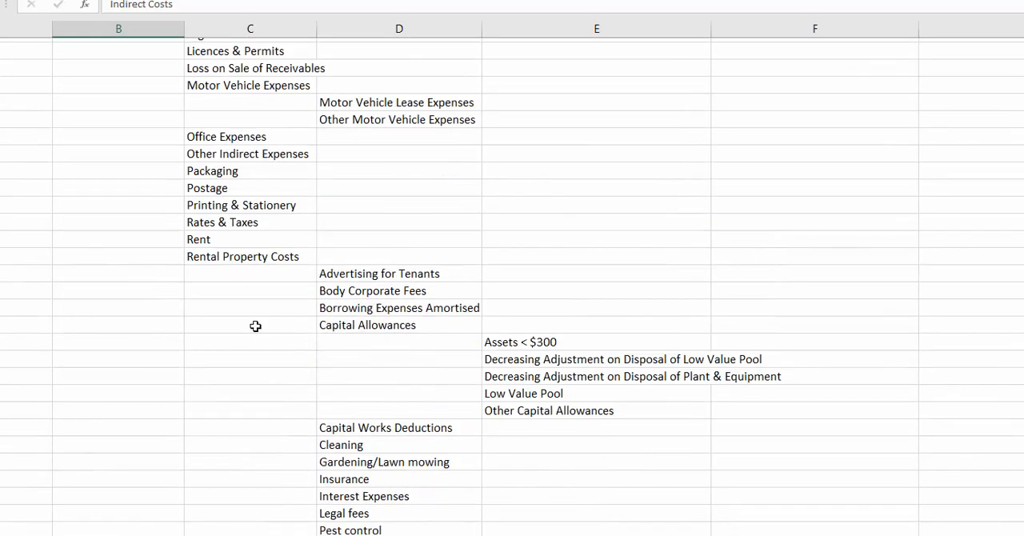
scroll(255, 326, up, 7)
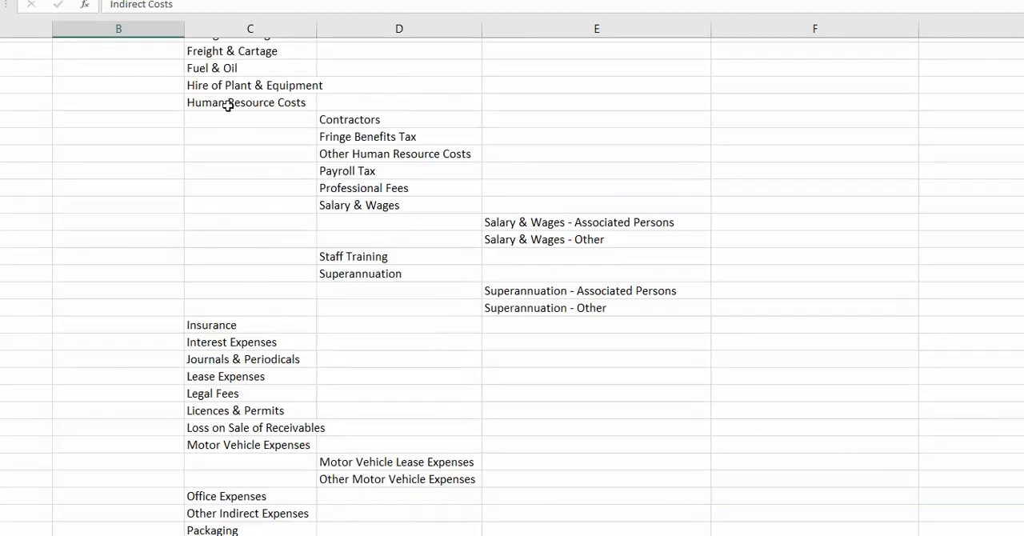
click(228, 105)
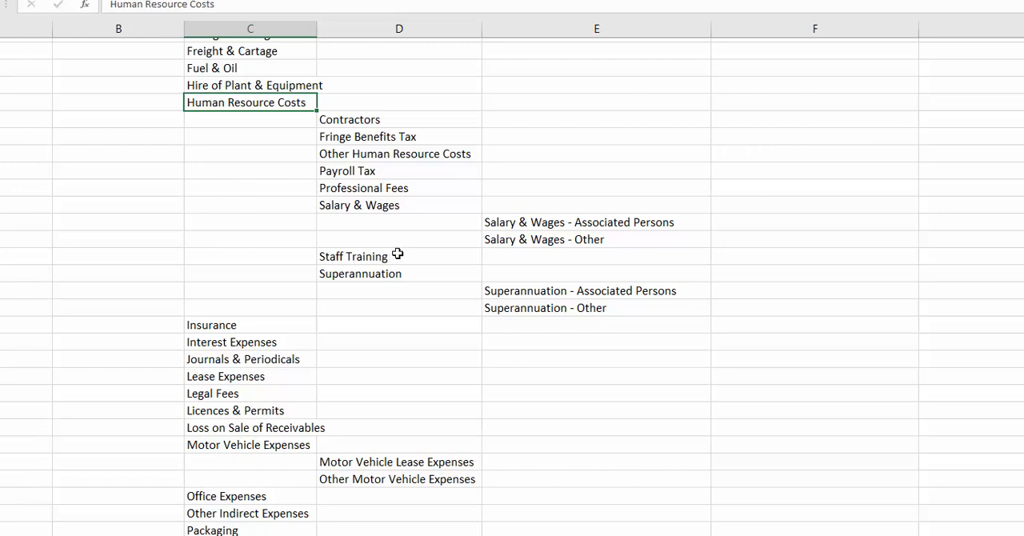
Examine the Salary & Wages and Other Human Resource Costs classifications under Human Resource Costs.
click(386, 208)
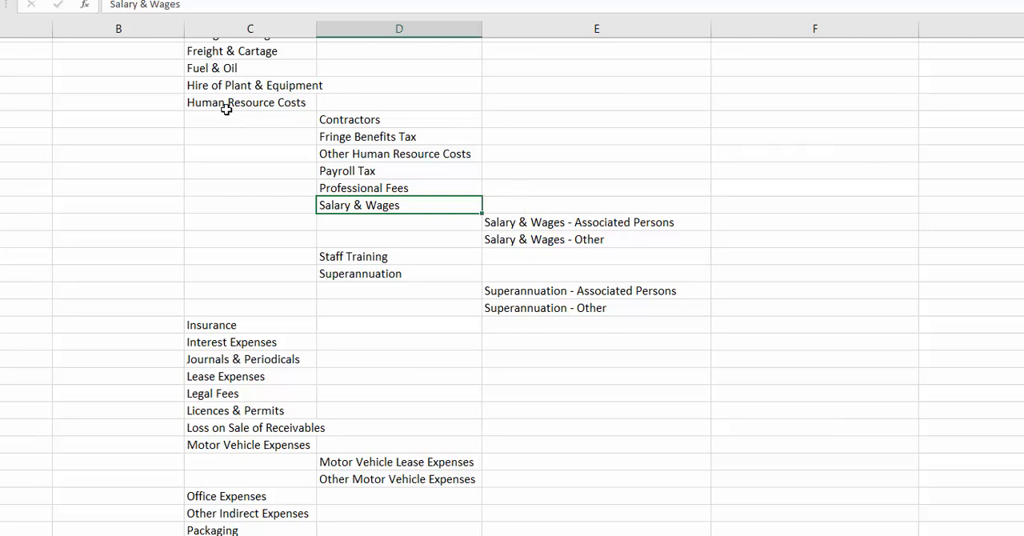
click(360, 157)
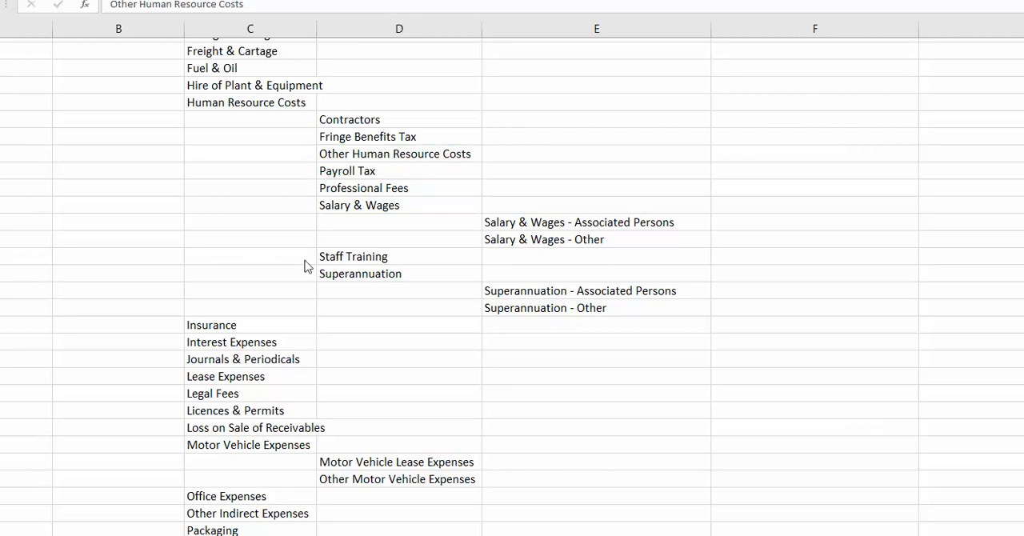
click(381, 160)
click(362, 154)
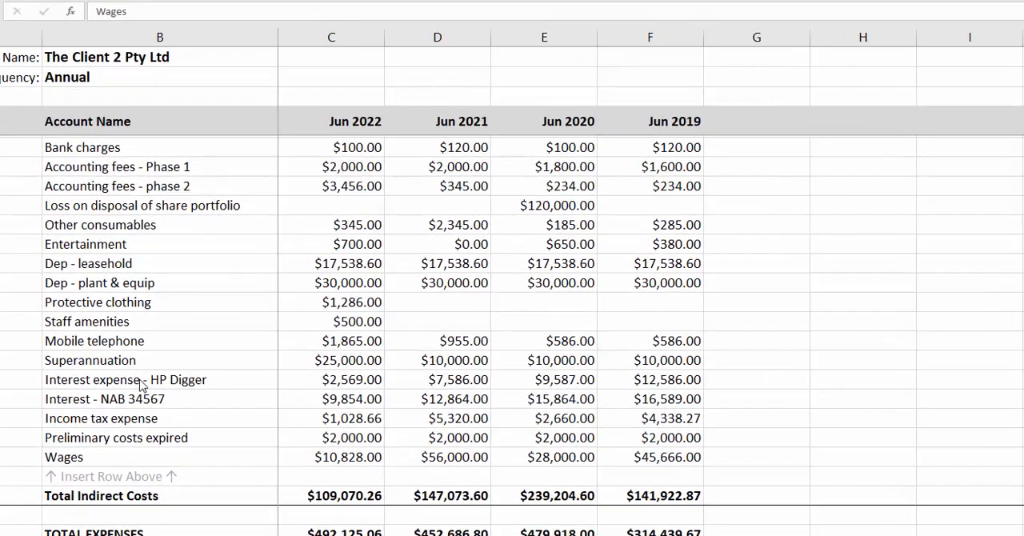
Review the staff-related accounts in the client's Excel import workbook: Staff amenities, Protective clothing, Superannuation and Wages.
click(164, 320)
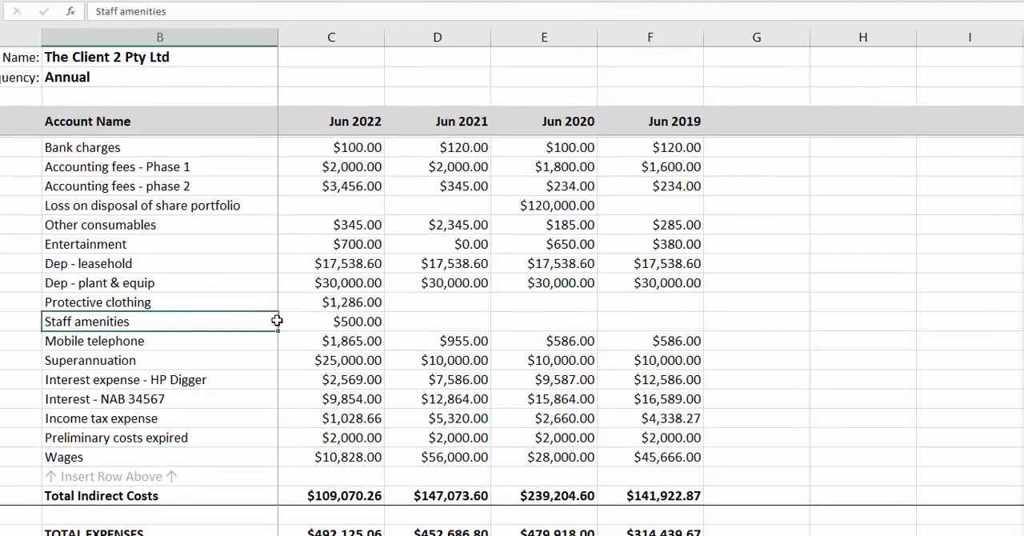
click(137, 302)
click(140, 365)
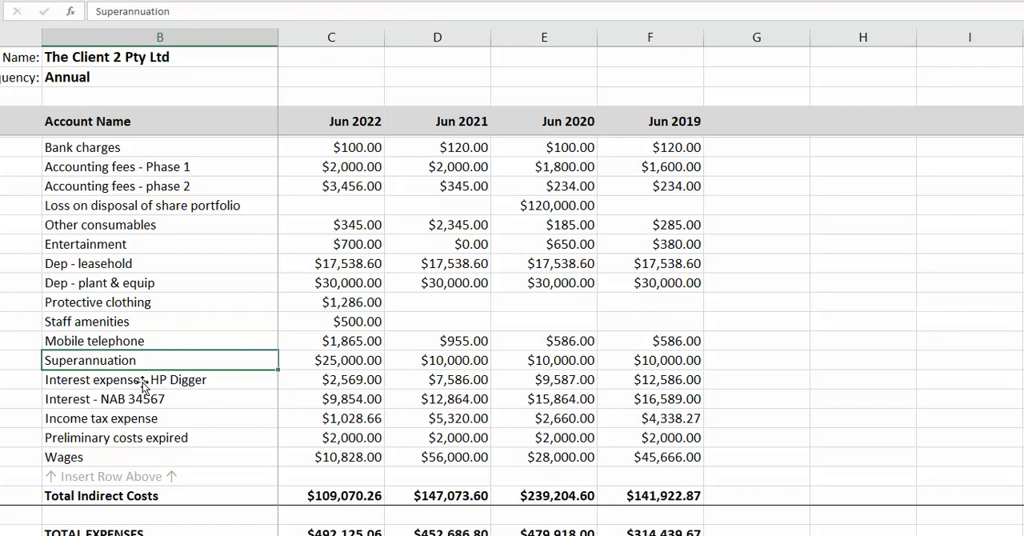
click(140, 451)
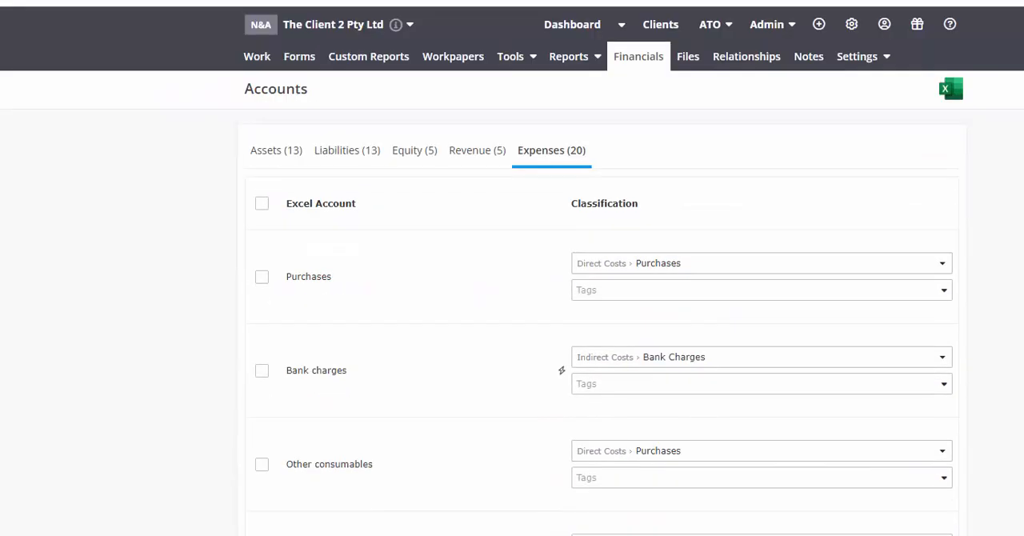
Switch to LodgeiT and import the client's financials from the Excel file Financials_Import_Company_4Periodsmv (1).xlsx.
click(633, 63)
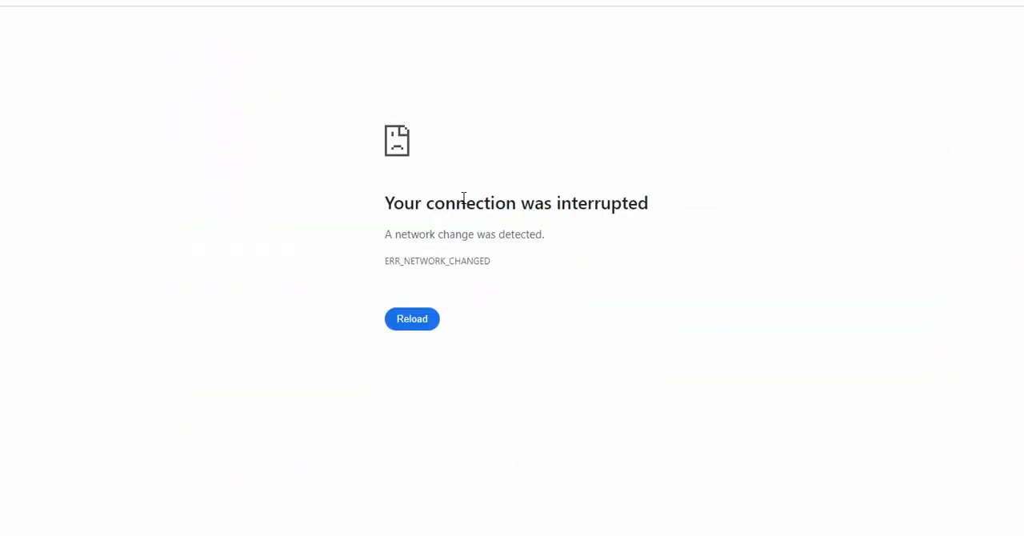
click(410, 320)
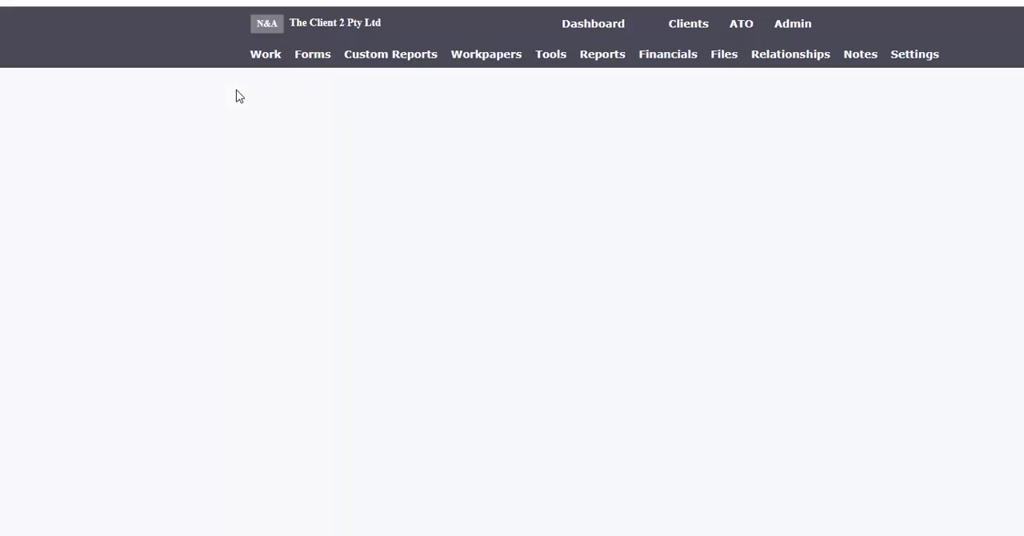
click(744, 97)
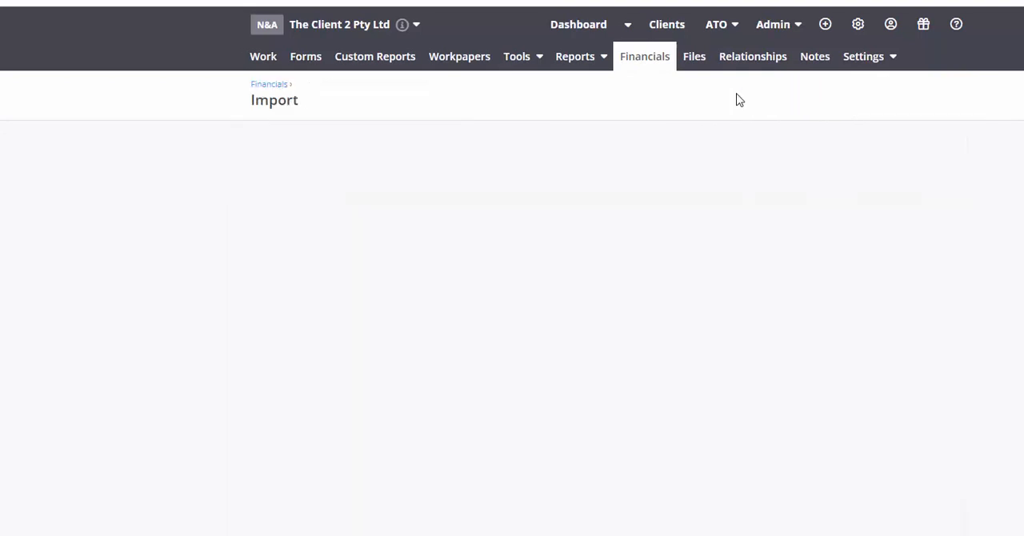
click(574, 507)
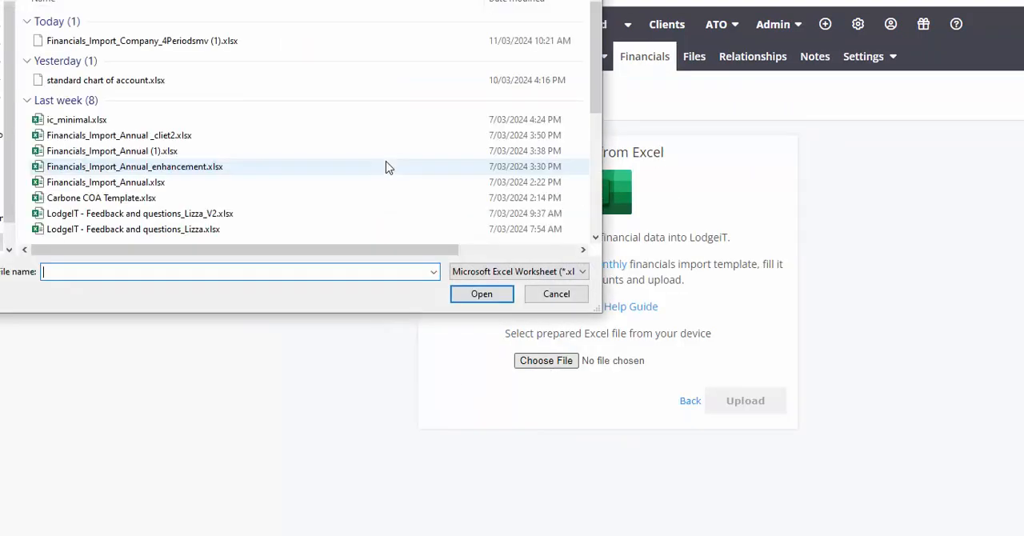
click(144, 40)
click(480, 295)
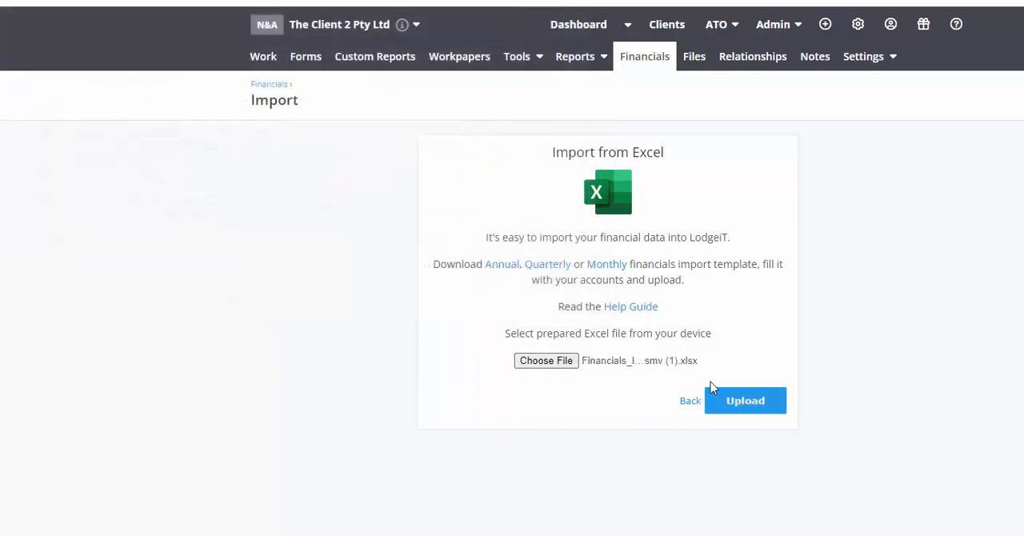
click(720, 396)
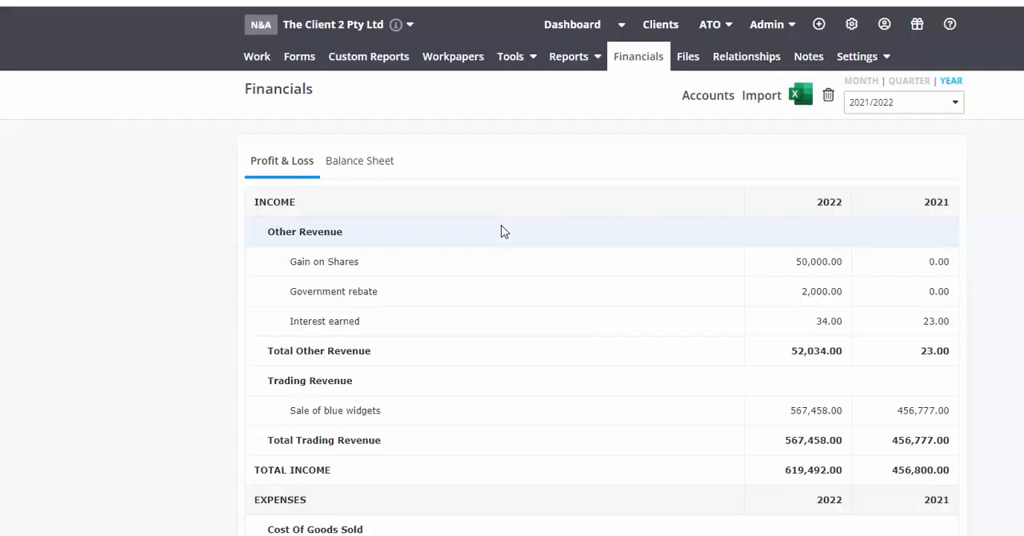
Check the imported Profit & Loss for the Staff amenities and Protective Clothing accounts under Indirect Cost.
click(365, 163)
scroll(238, 404, down, 4)
scroll(239, 403, down, 3)
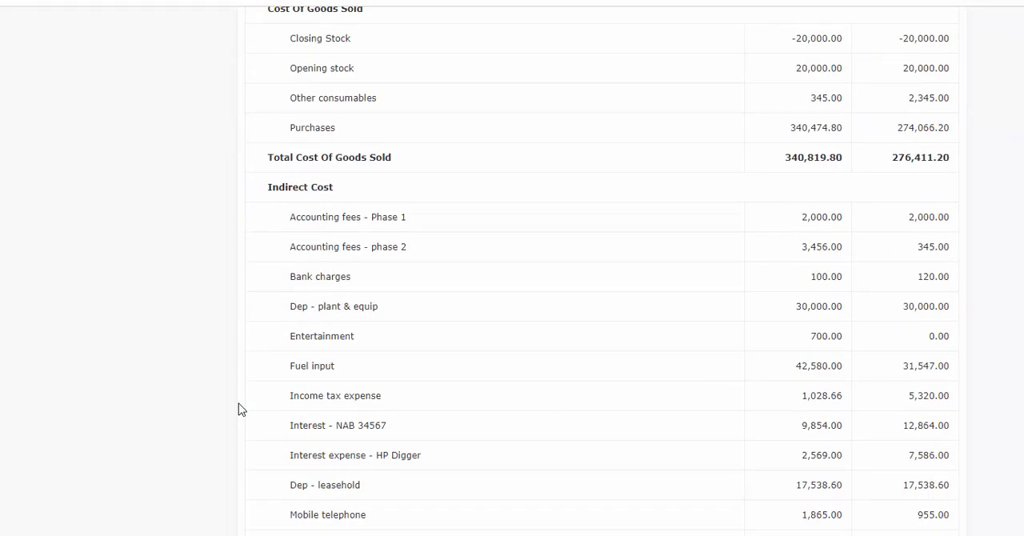
drag(368, 527, 296, 521)
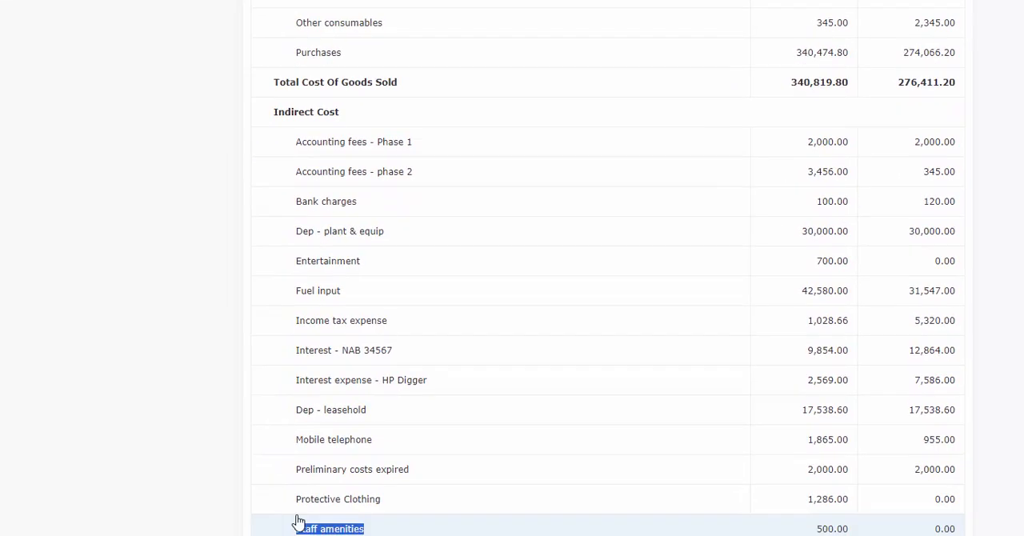
drag(388, 424, 284, 424)
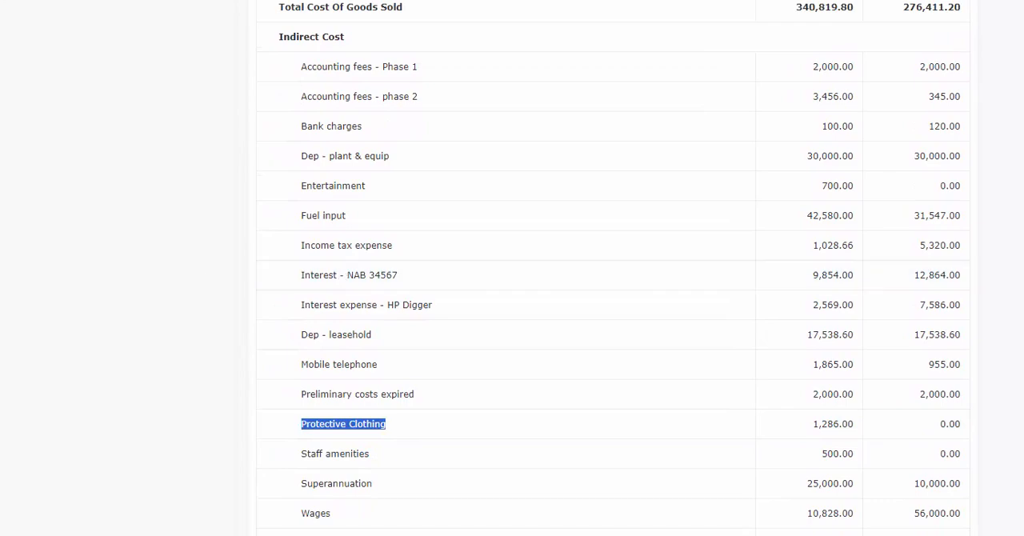
Open the client's expense accounts, search for "staff" and check how Staff amenities and Protective Clothing are classified.
scroll(612, 268, up, 7)
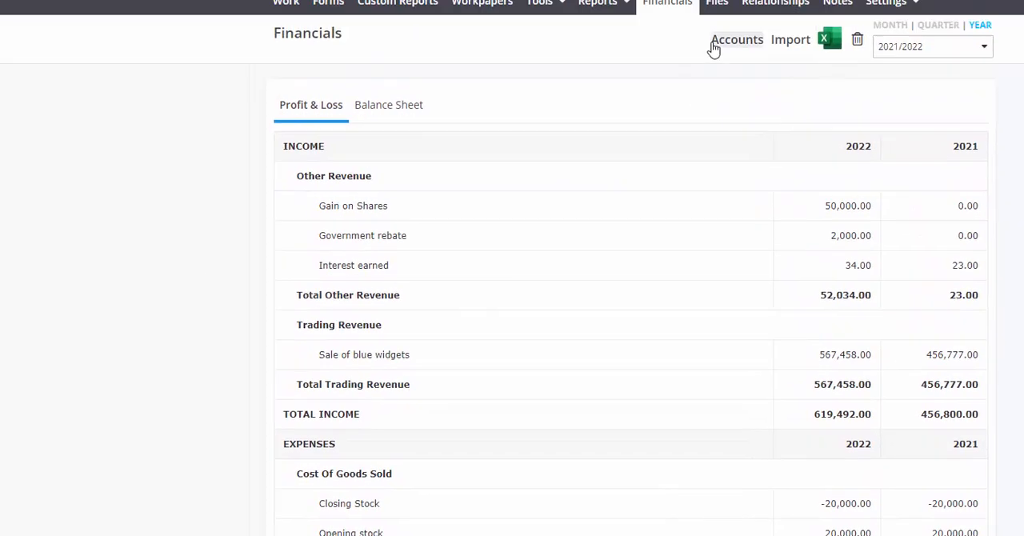
click(713, 44)
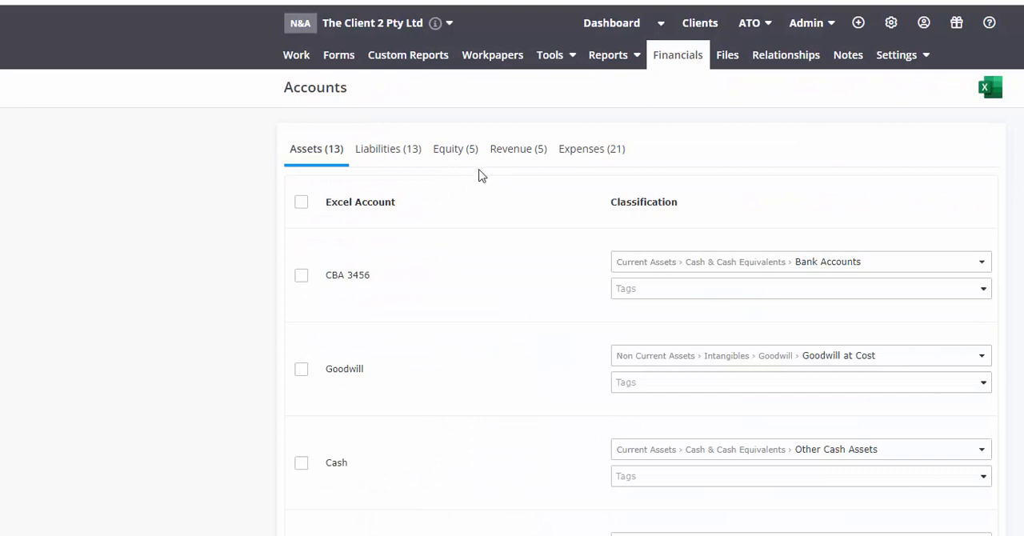
click(569, 158)
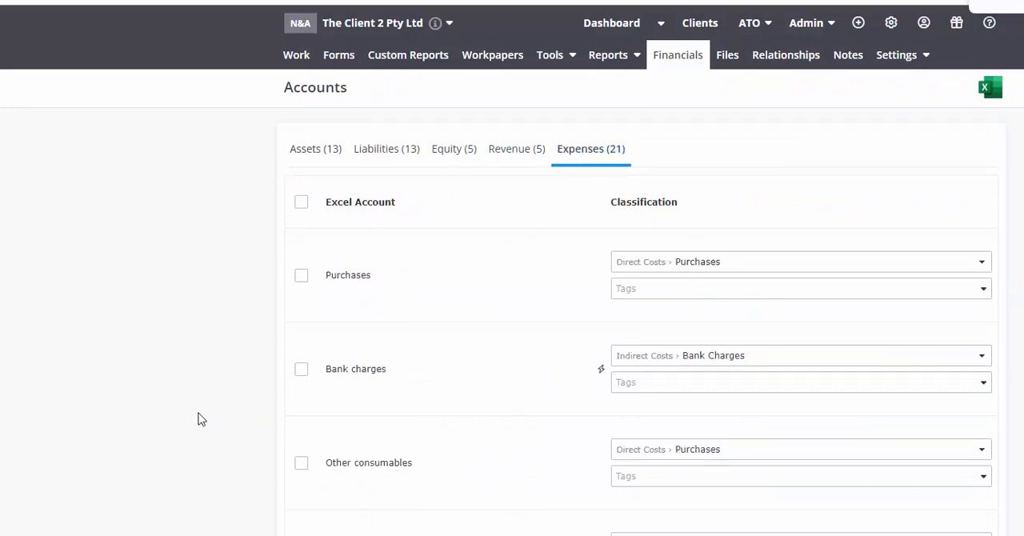
text(s)
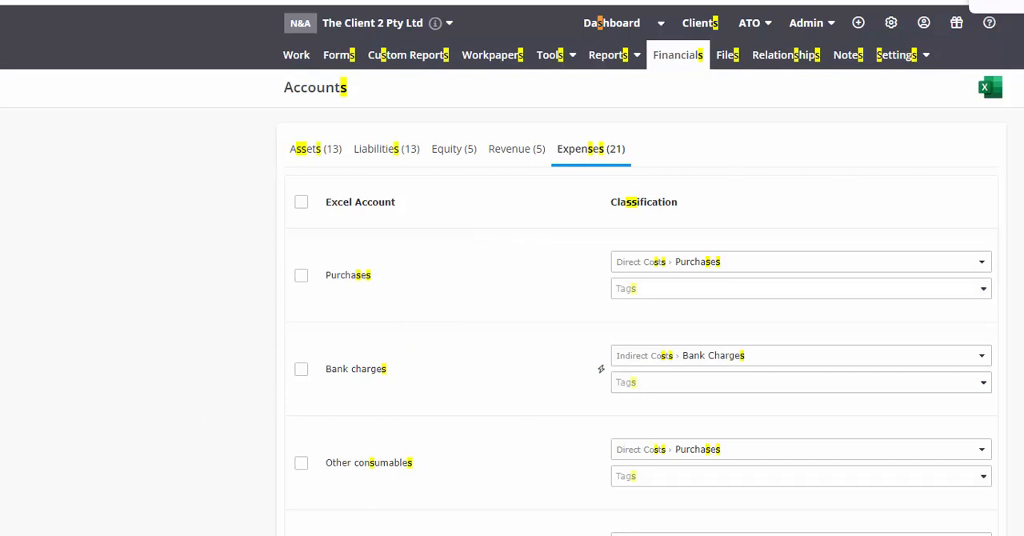
text(taff)
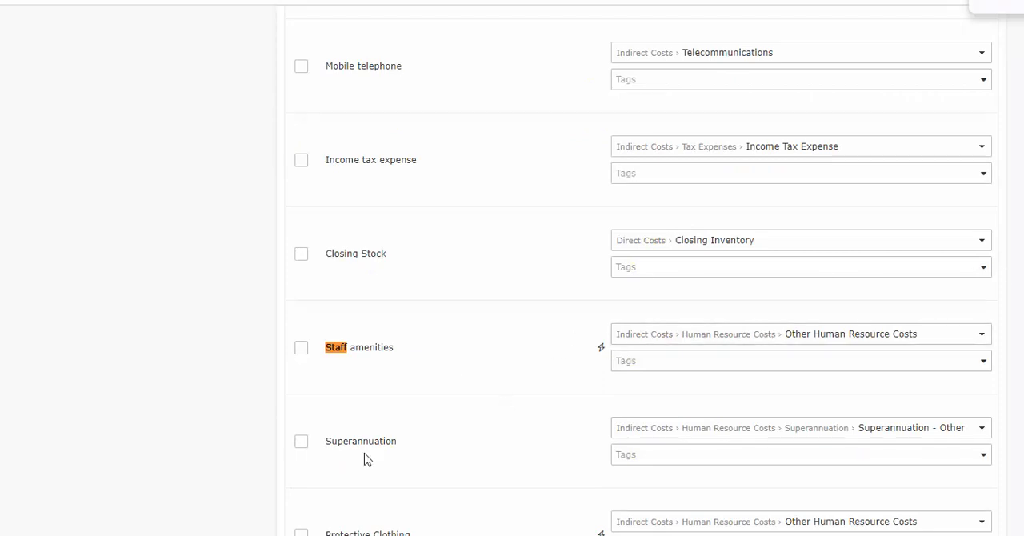
triple_click(366, 529)
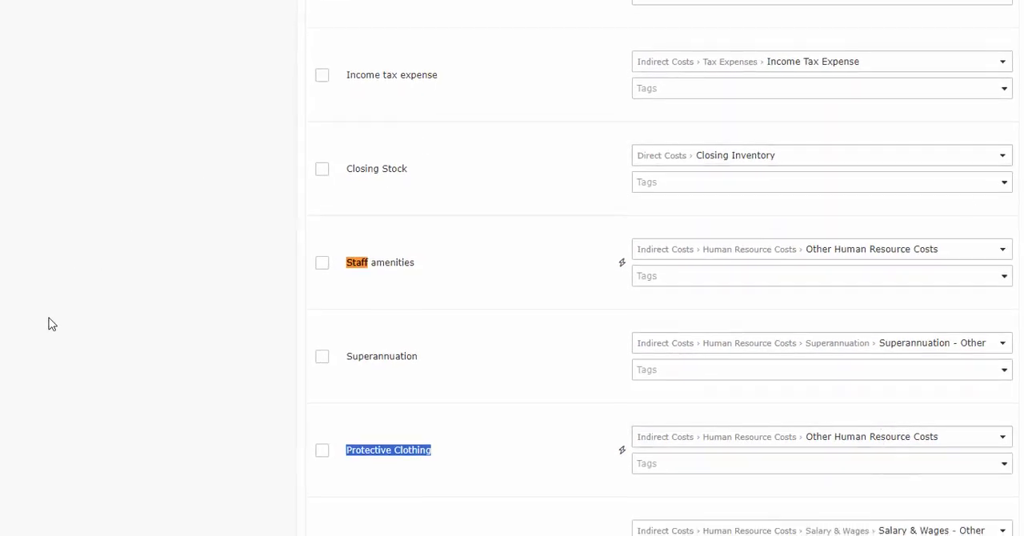
click(304, 533)
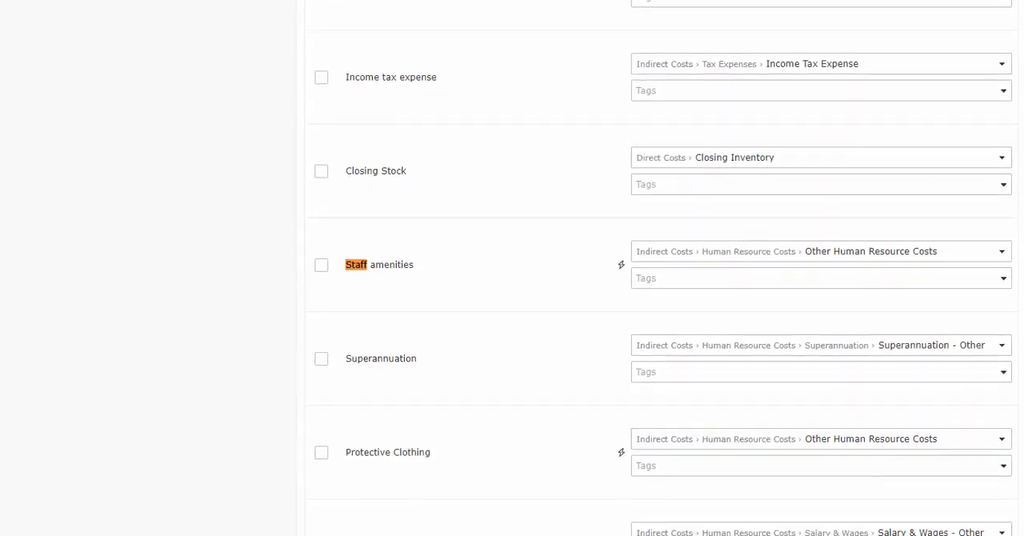
scroll(640, 268, up, 8)
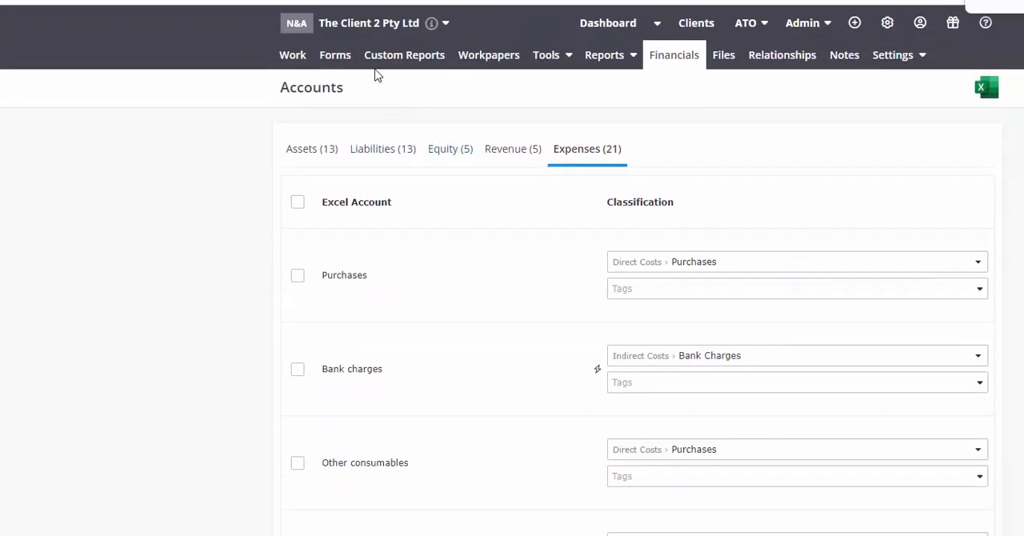
Create a free Financial Report from the Basic Financials (trading) LodgeiT template for the 2021/2022 financial year.
click(394, 56)
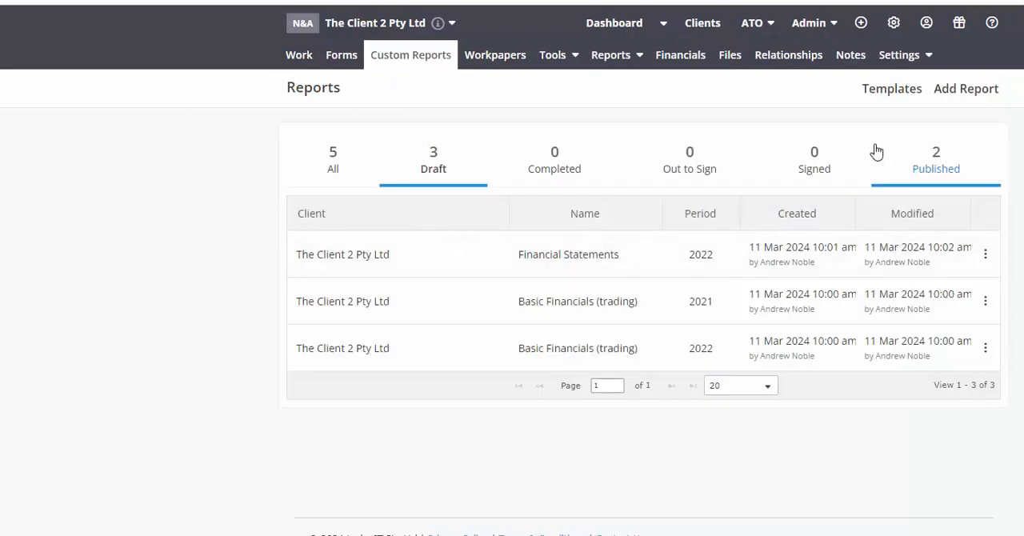
click(971, 89)
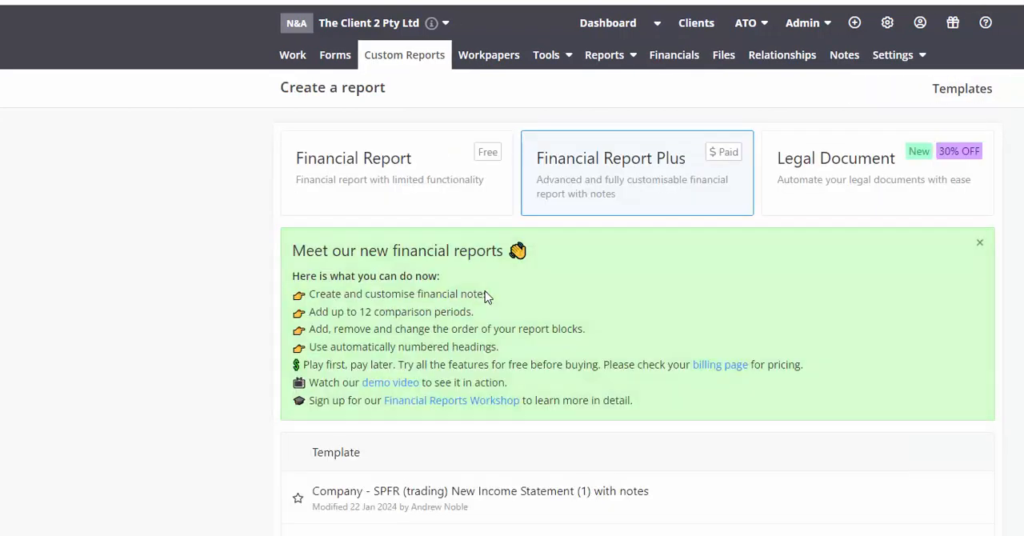
click(313, 160)
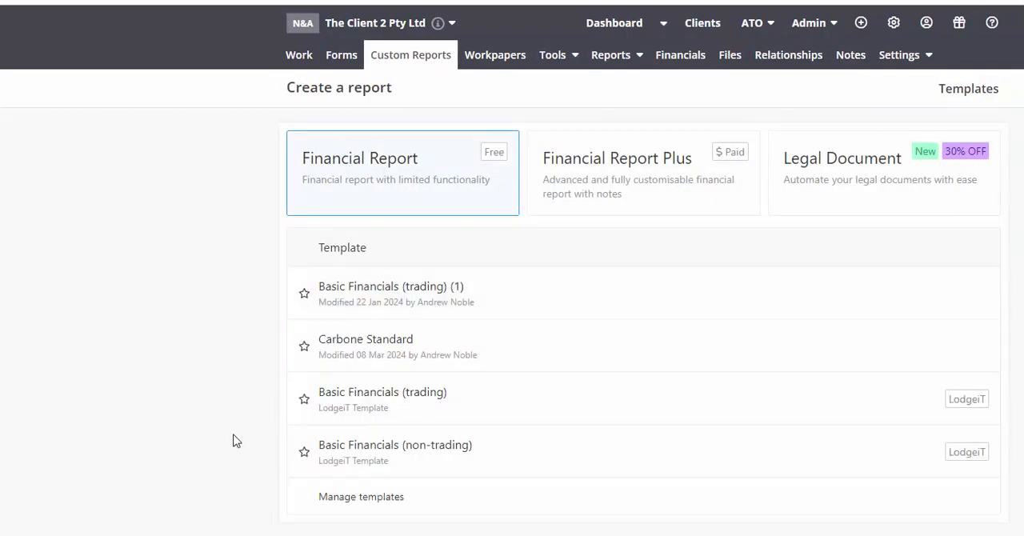
click(451, 407)
click(632, 256)
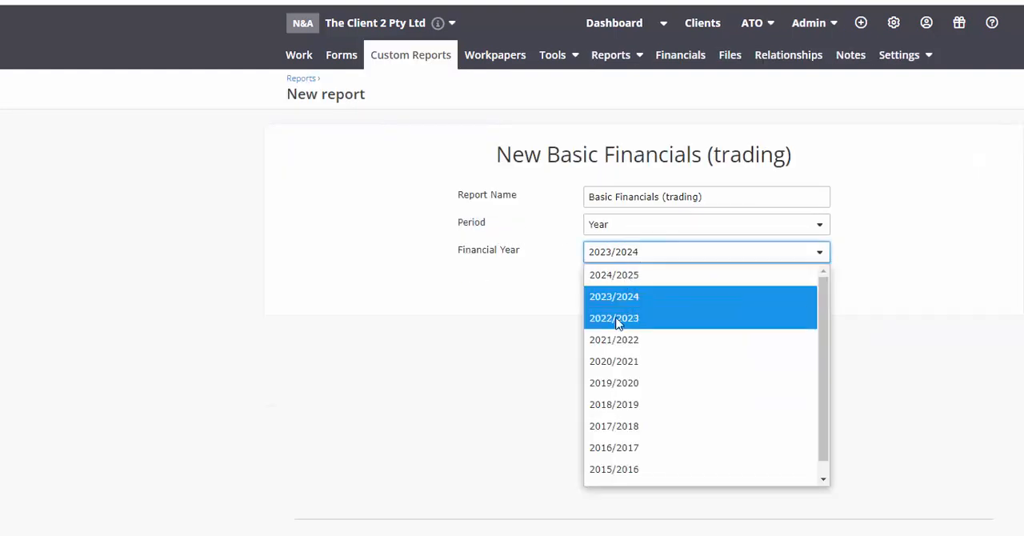
click(620, 339)
click(761, 293)
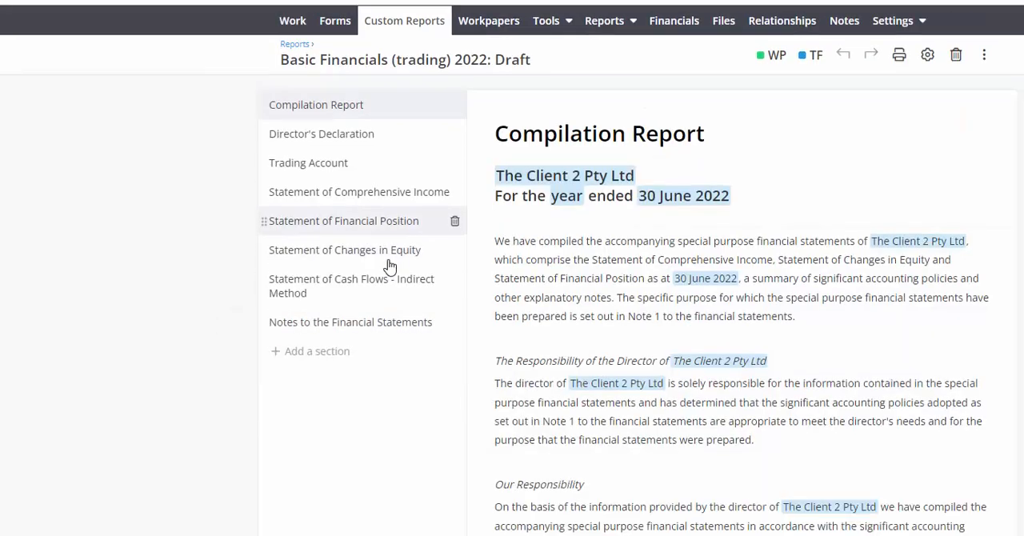
Ungroup Human Resource Costs under Indirect Costs in the report's Statement of Comprehensive Income.
click(379, 223)
click(364, 152)
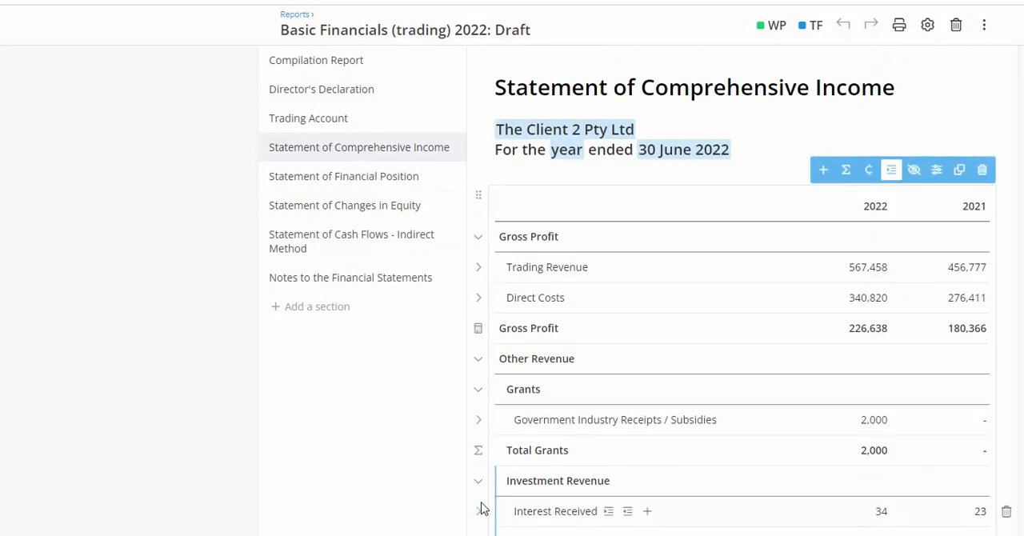
scroll(468, 479, down, 5)
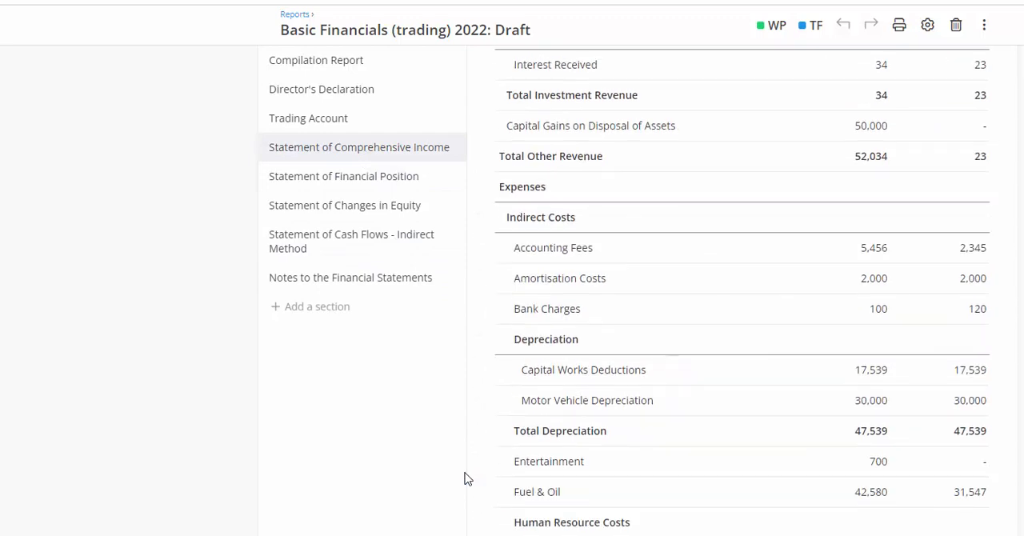
scroll(464, 477, down, 3)
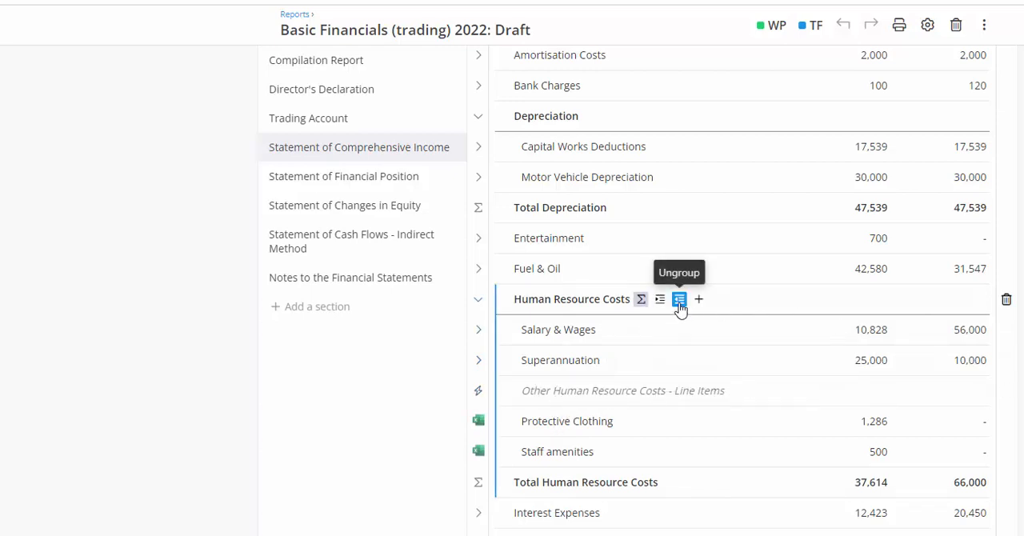
click(679, 300)
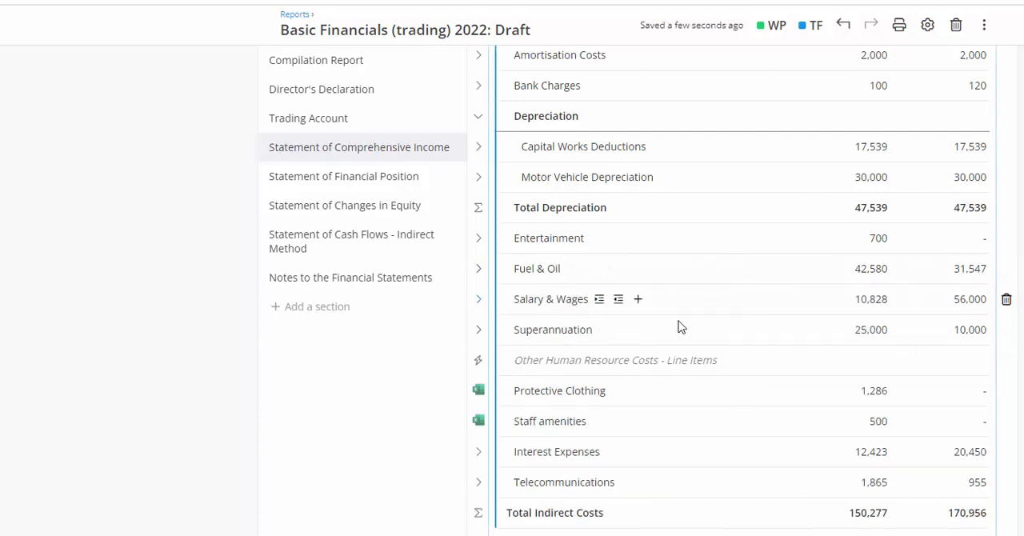
Download the report with title page, contents page, page numbers, headers and footers, and depreciation schedules, without a draft watermark, and open the PDF.
click(896, 34)
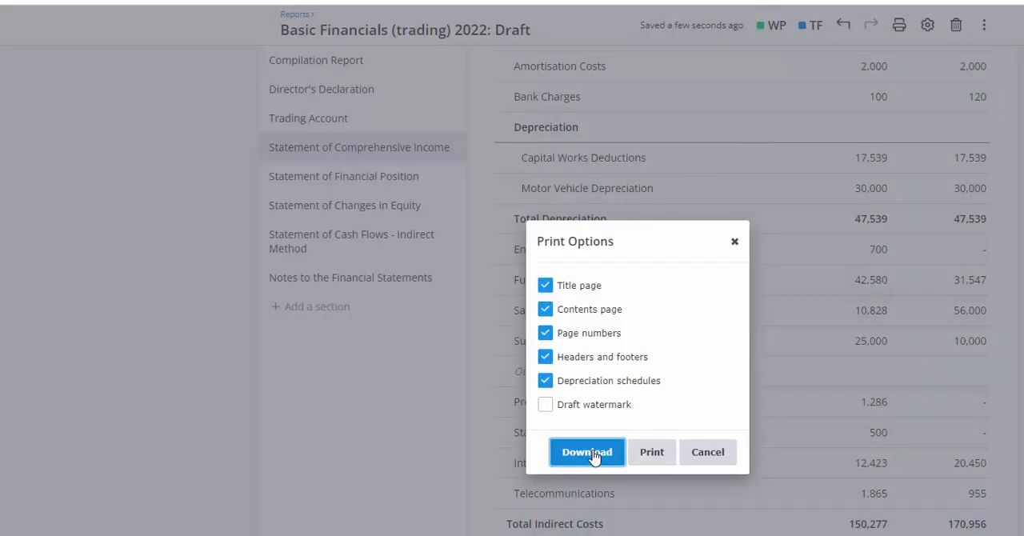
click(591, 453)
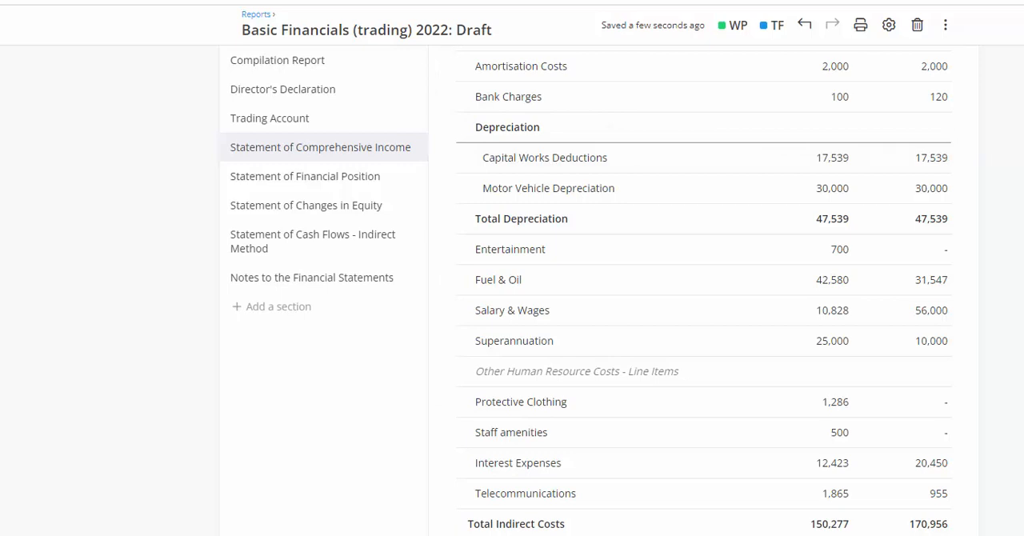
click(1016, 17)
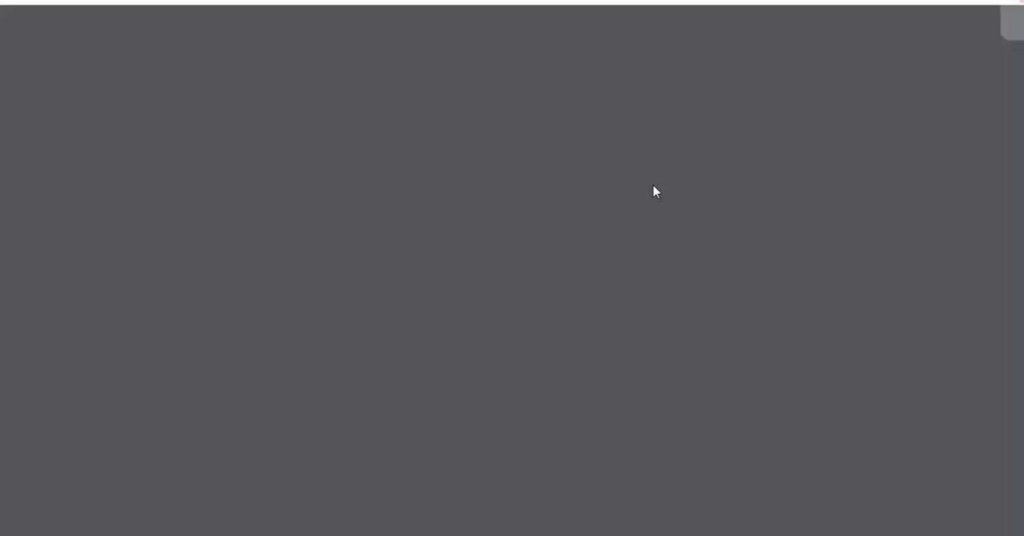
Go to the Statement of Comprehensive Income on page 6 of the PDF and examine how its revenue and expense lines are presented.
click(12, 264)
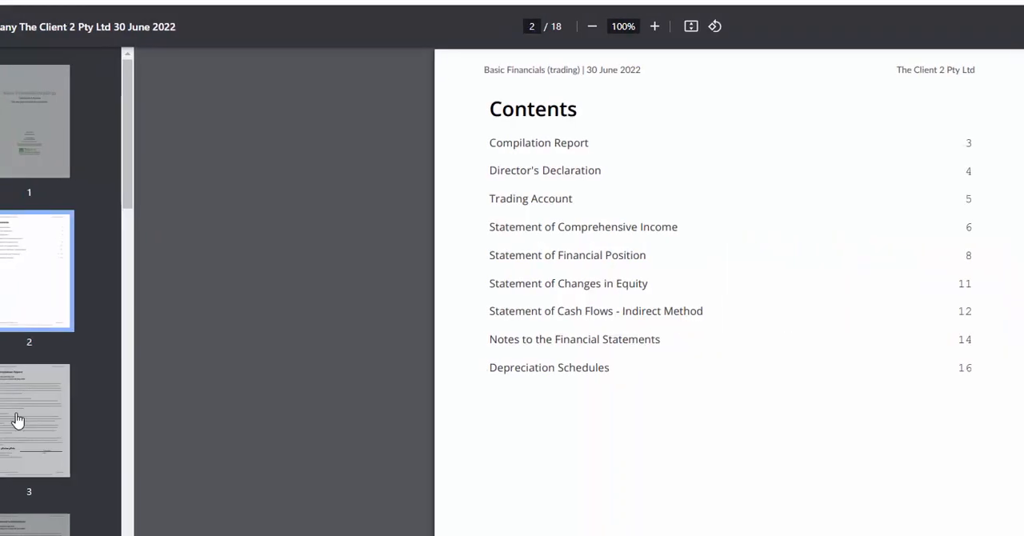
click(12, 415)
scroll(70, 523, down, 5)
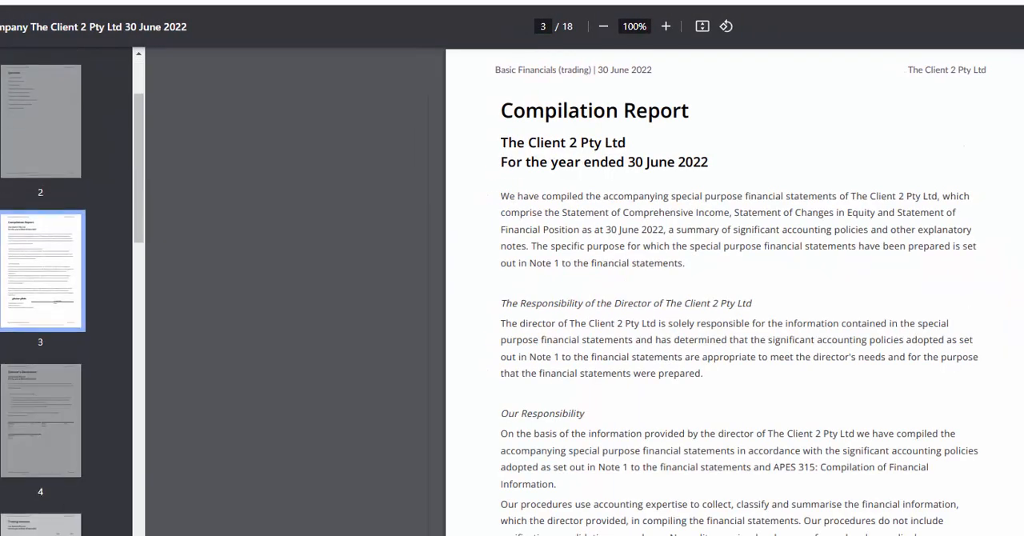
click(36, 432)
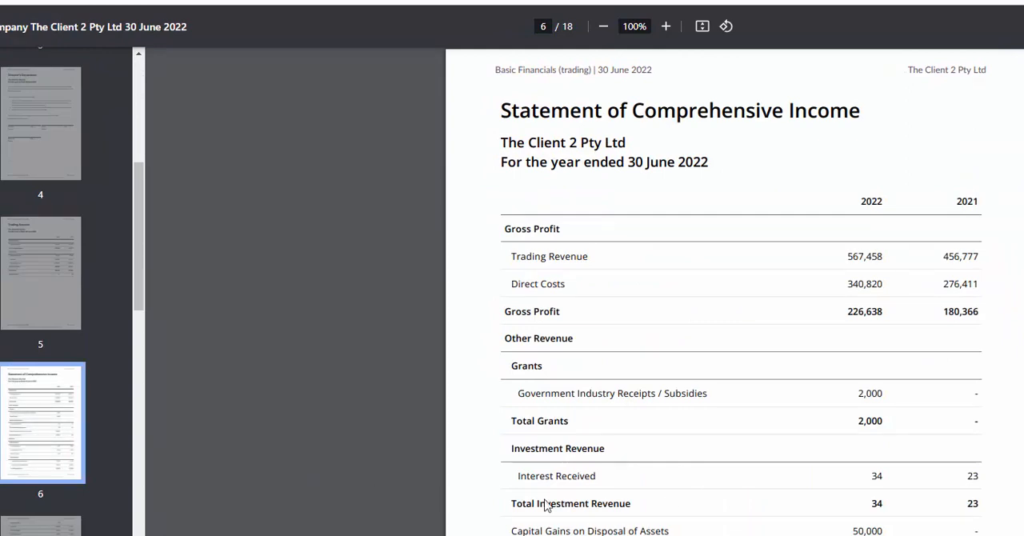
scroll(668, 501, down, 5)
scroll(668, 502, down, 3)
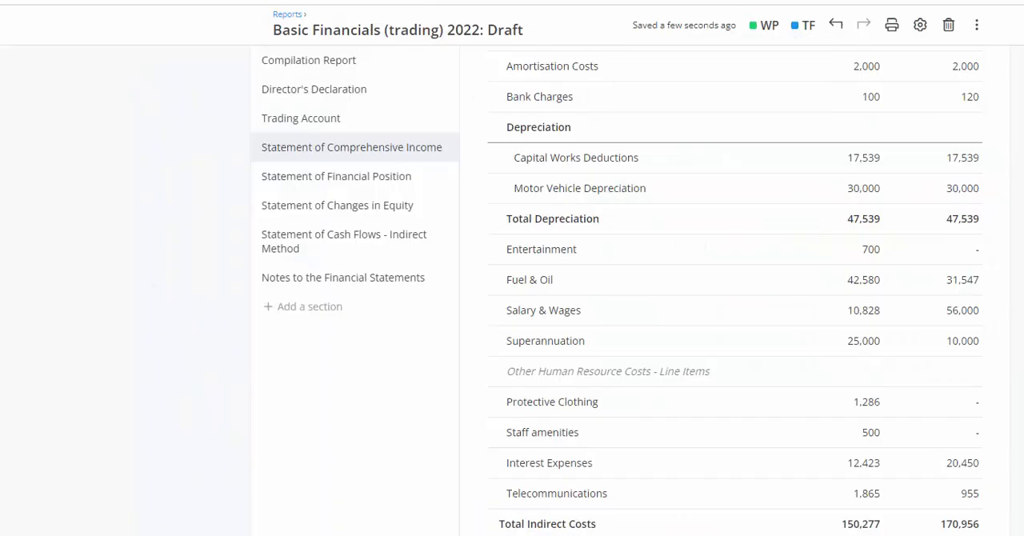
Return to LodgeiT, open the organisation's Report Templates and look through the free Financial Reports templates for each entity type.
scroll(734, 288, up, 20)
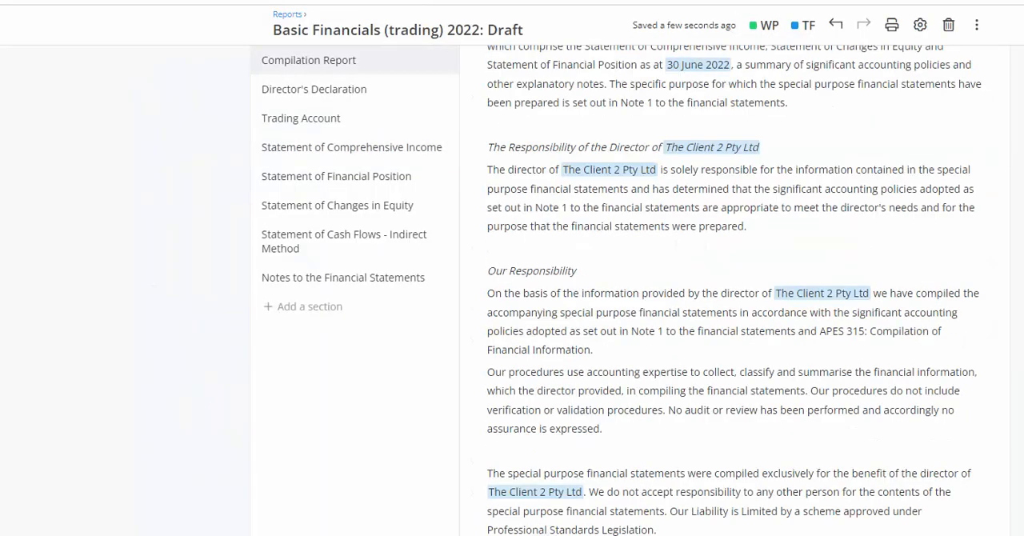
click(879, 22)
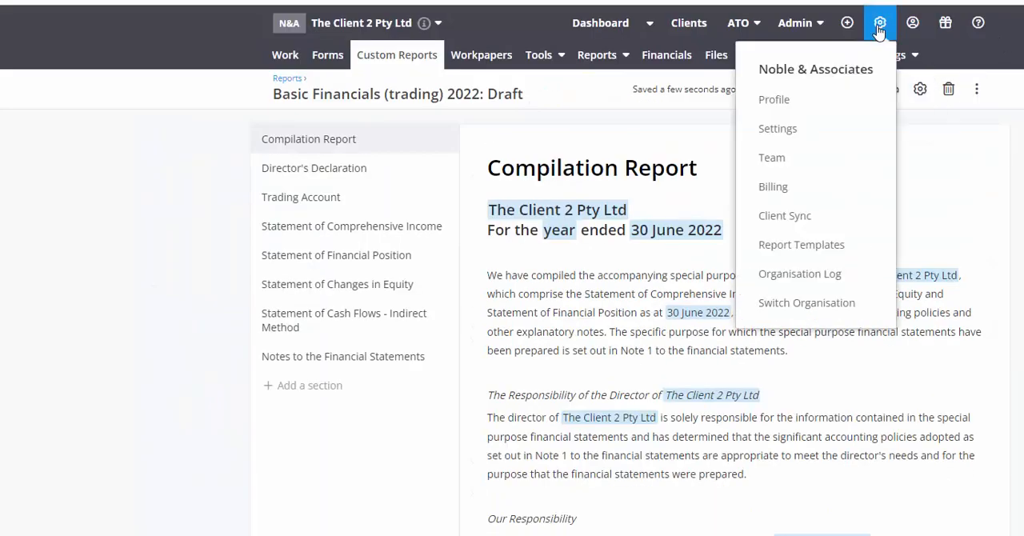
click(792, 251)
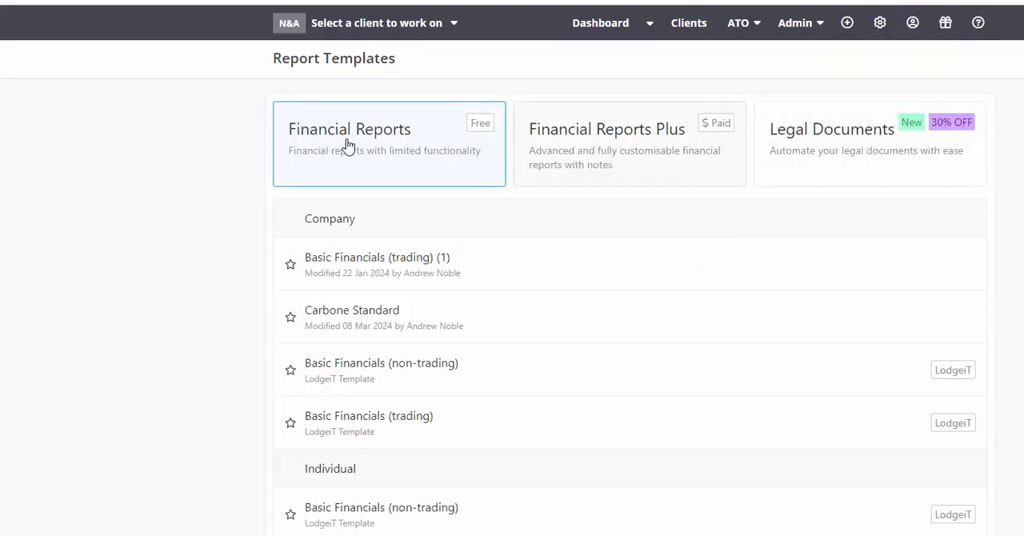
scroll(381, 400, down, 3)
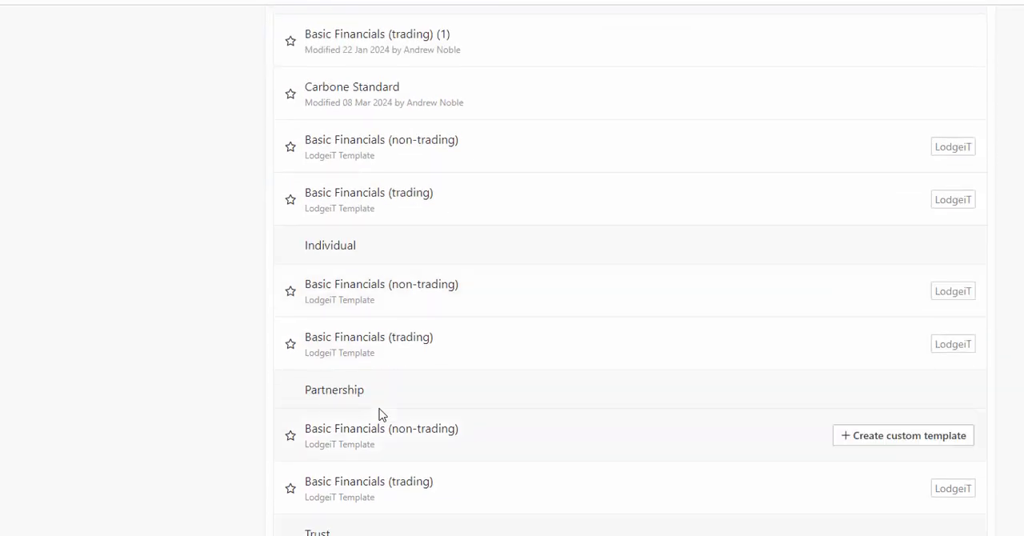